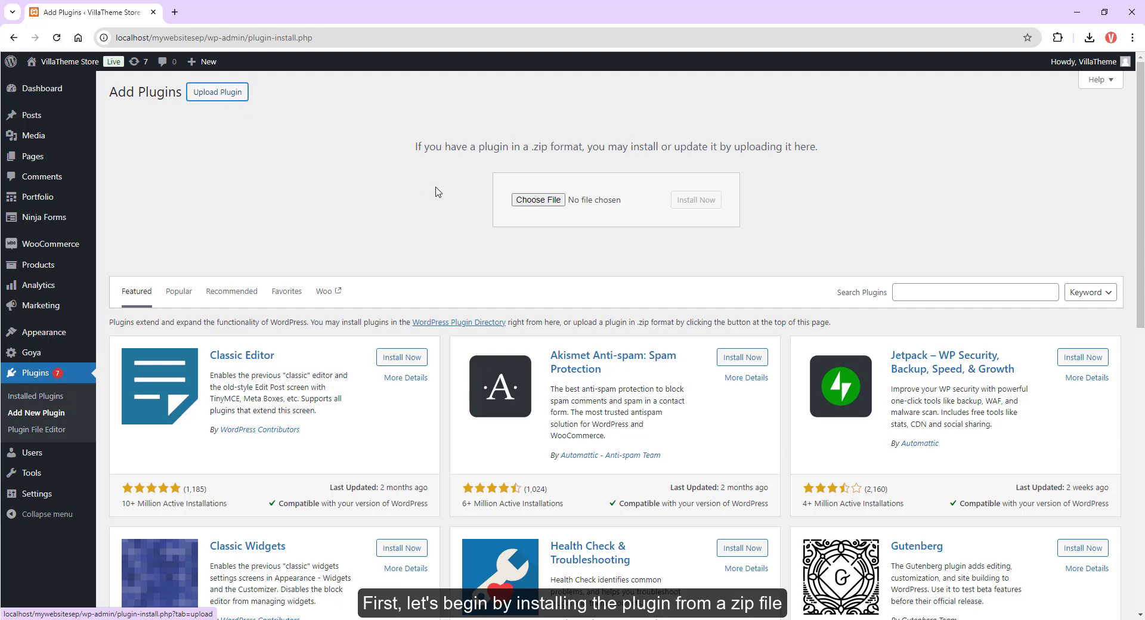
# Step: Upload and install the woocommerce-product-size-chart.zip plugin file, then activate the plugin
pyautogui.click(525, 202)
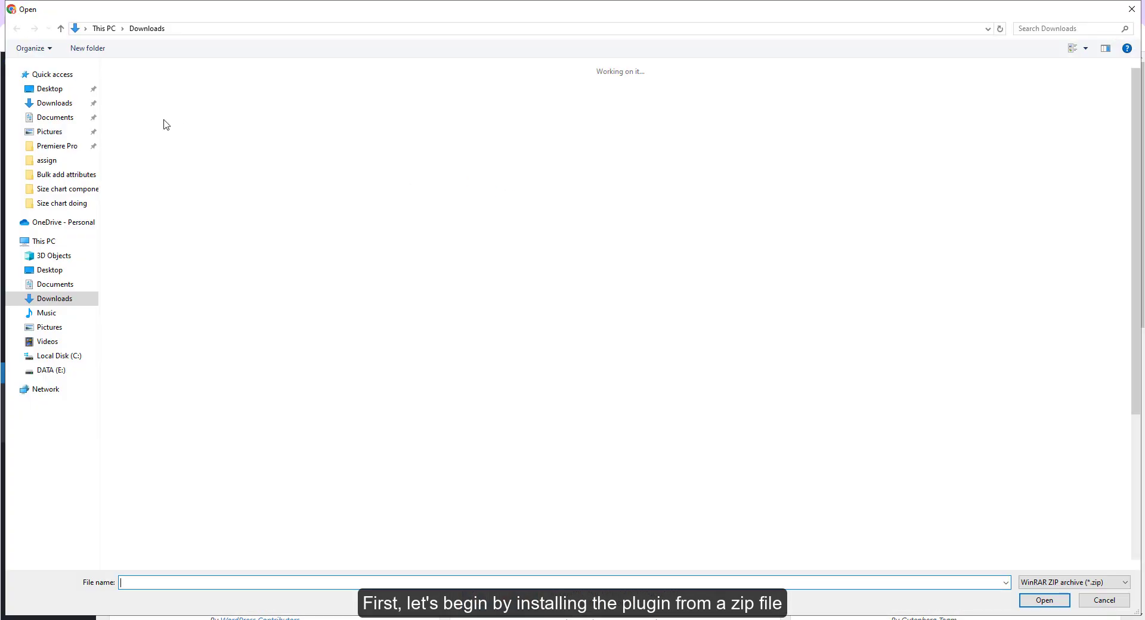
pyautogui.click(52, 87)
pyautogui.click(187, 84)
pyautogui.doubleClick(187, 84)
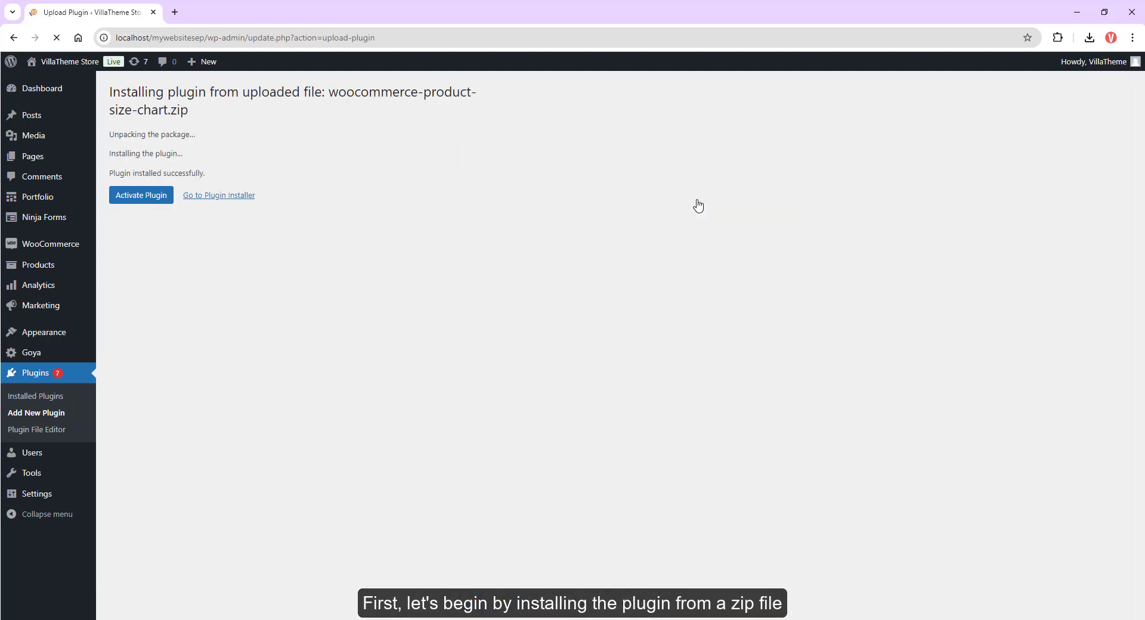
pyautogui.click(149, 199)
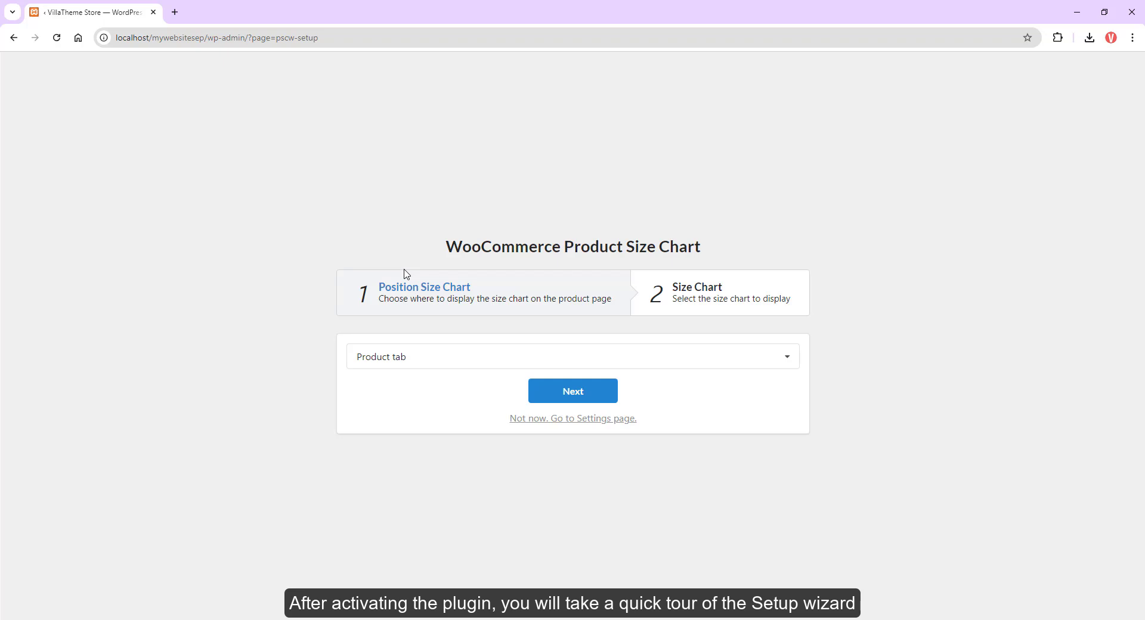
# Step: Complete the setup wizard with a size chart position and only the T-Shirt Size Chart selected, then preview it on the product page
pyautogui.click(414, 356)
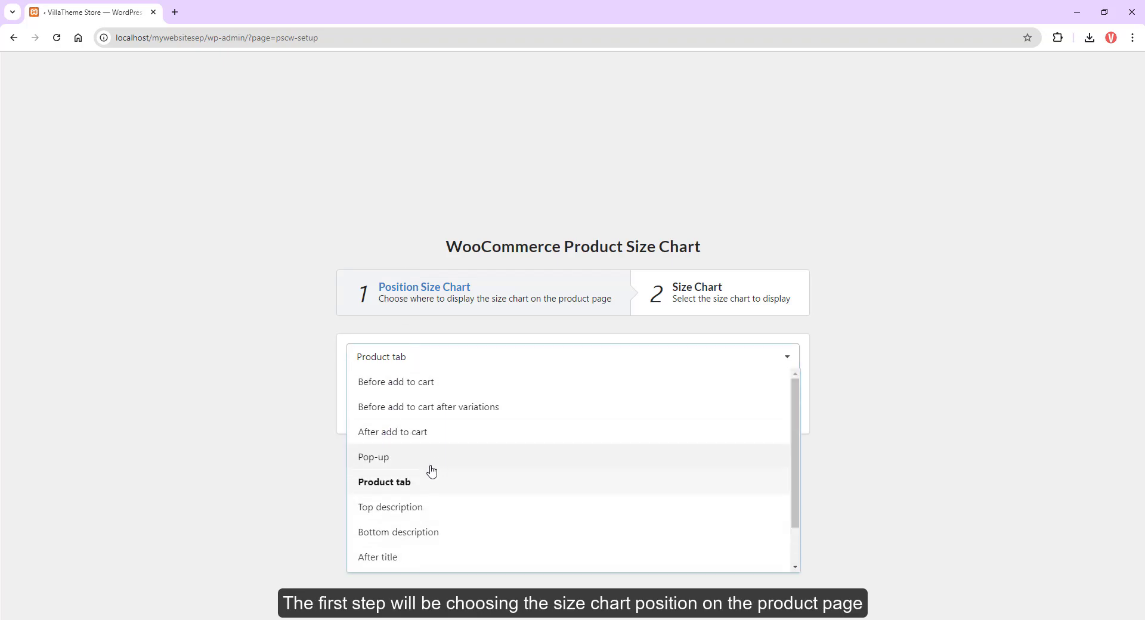
pyautogui.scroll(-1, 423, 526)
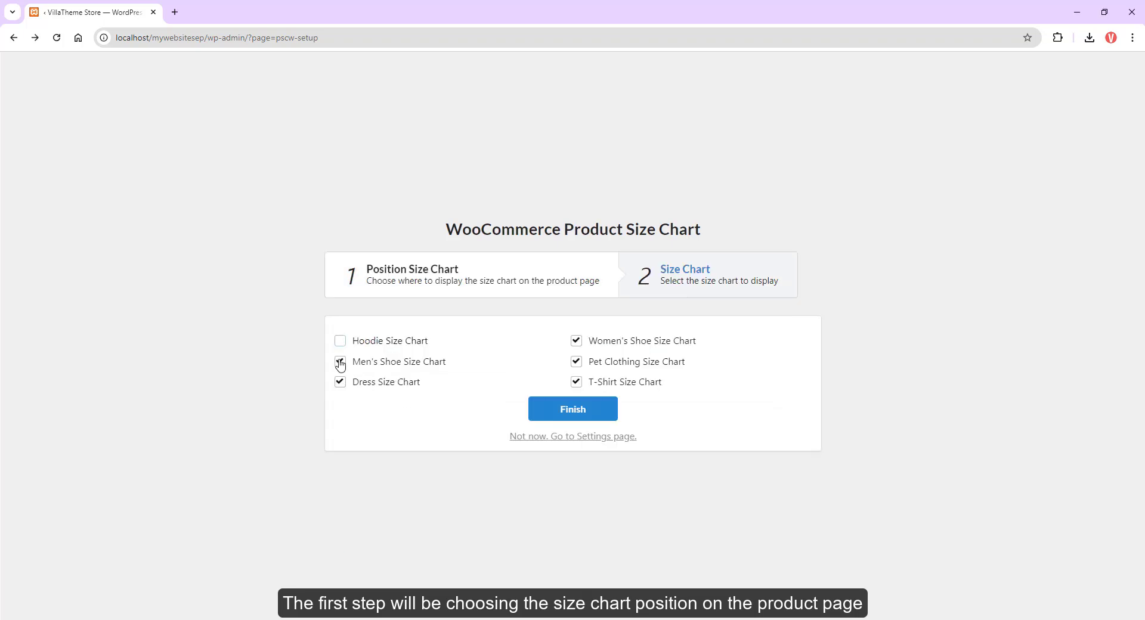
pyautogui.click(340, 362)
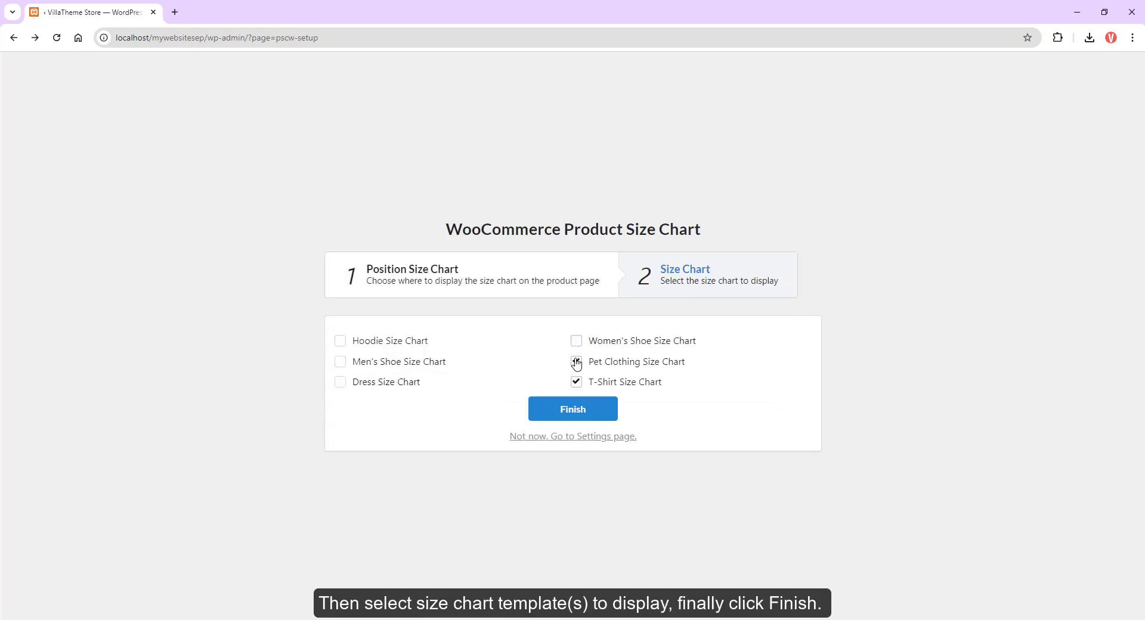
pyautogui.click(576, 418)
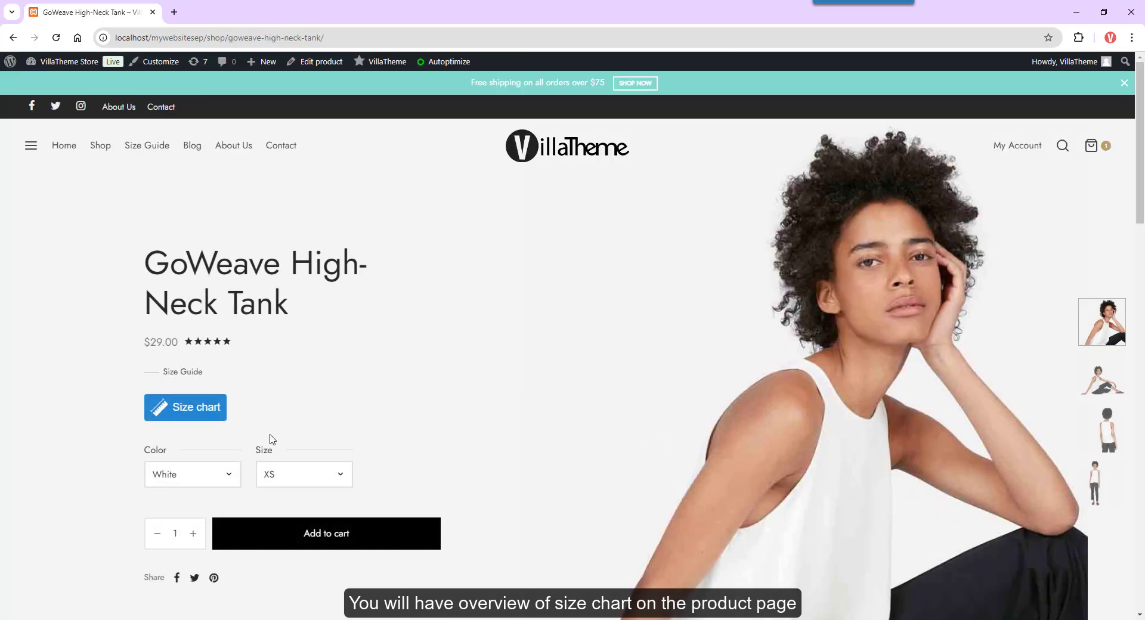
pyautogui.click(203, 412)
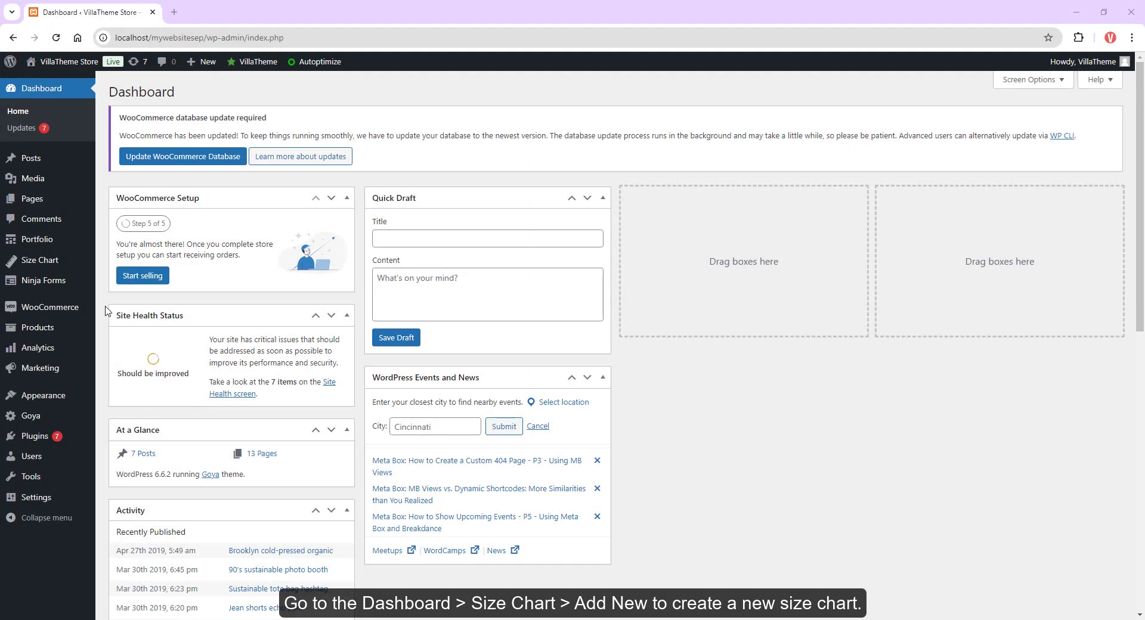
# Step: Add a new size chart titled T-shirt for Women and publish it
pyautogui.moveTo(53, 265)
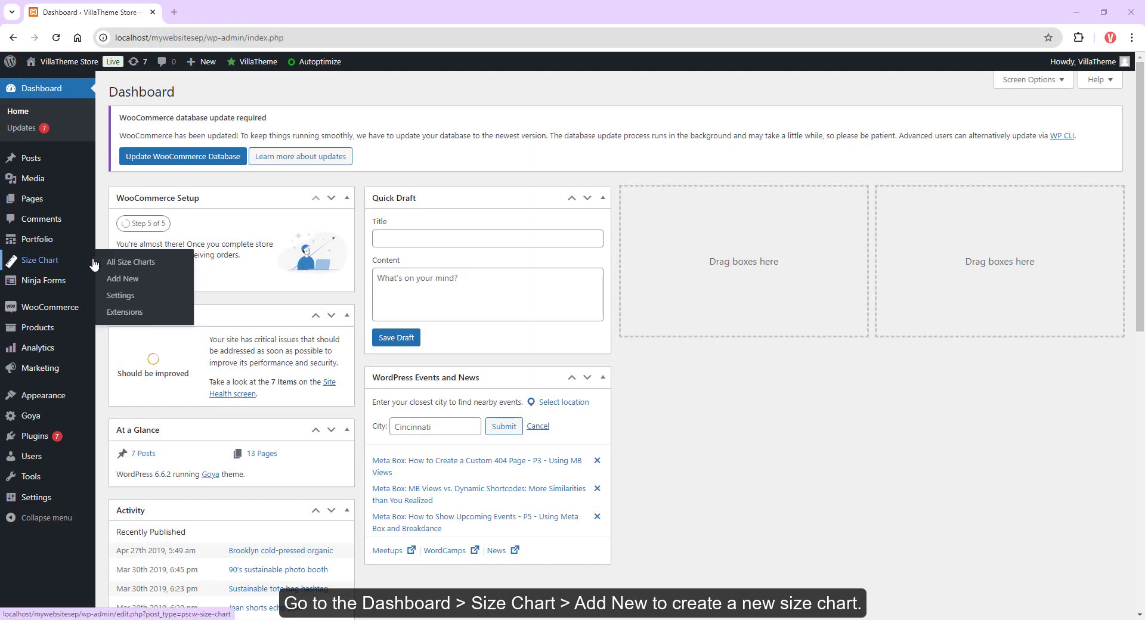
pyautogui.click(120, 264)
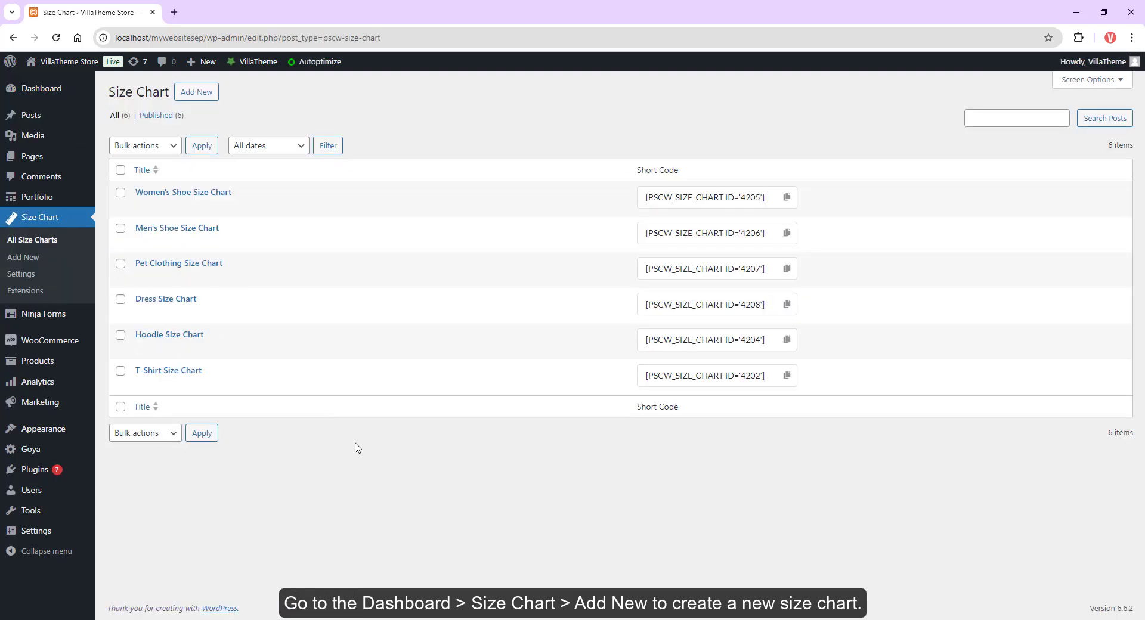
pyautogui.click(203, 94)
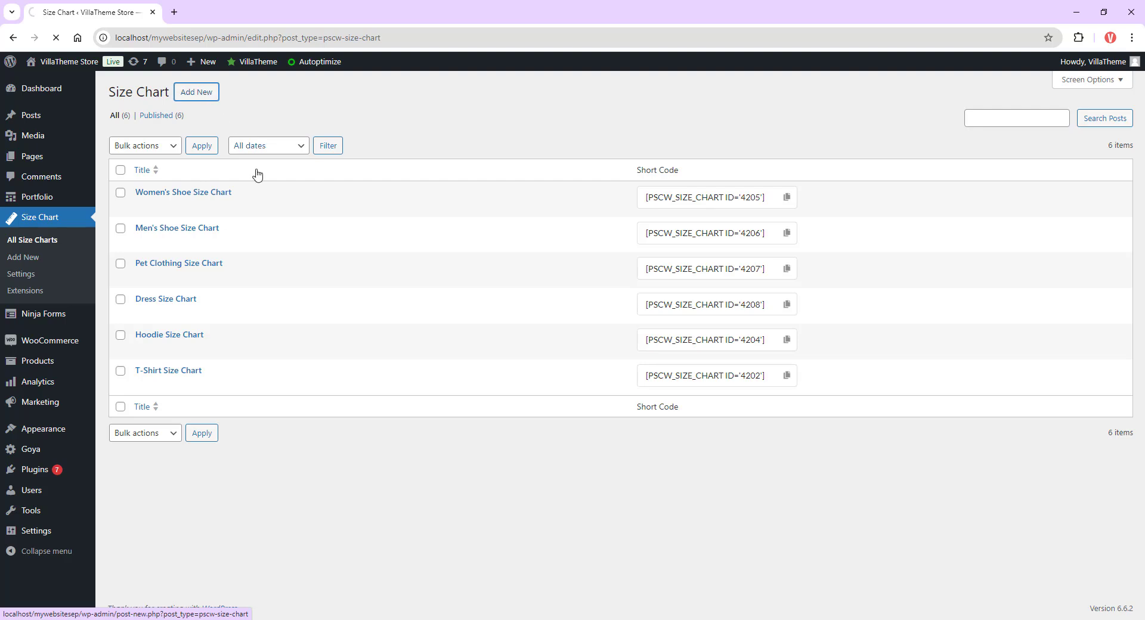
pyautogui.write('T-shirt for Women')
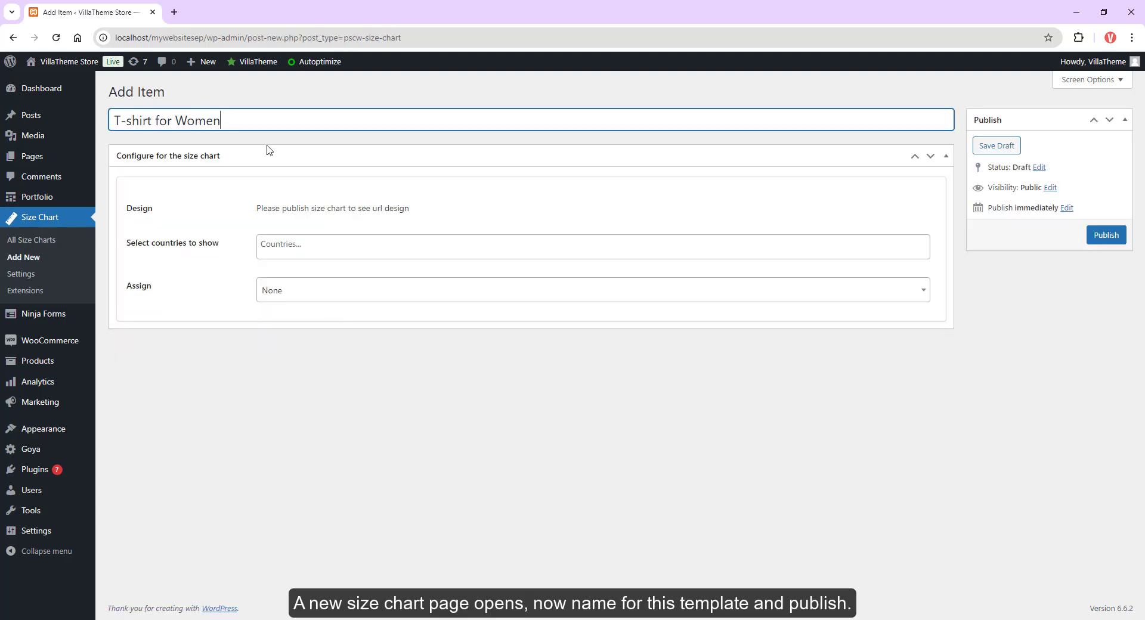
pyautogui.click(1107, 235)
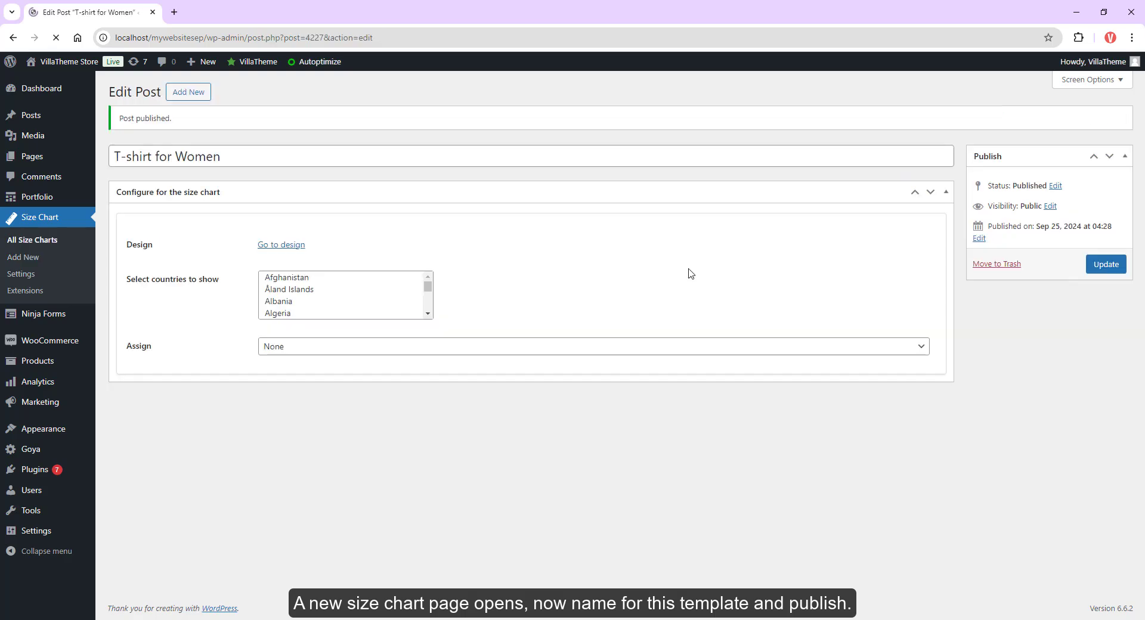
# Step: Open the chart's design customizer and add an Image component showing the T-shirt measurement diagram
pyautogui.click(298, 246)
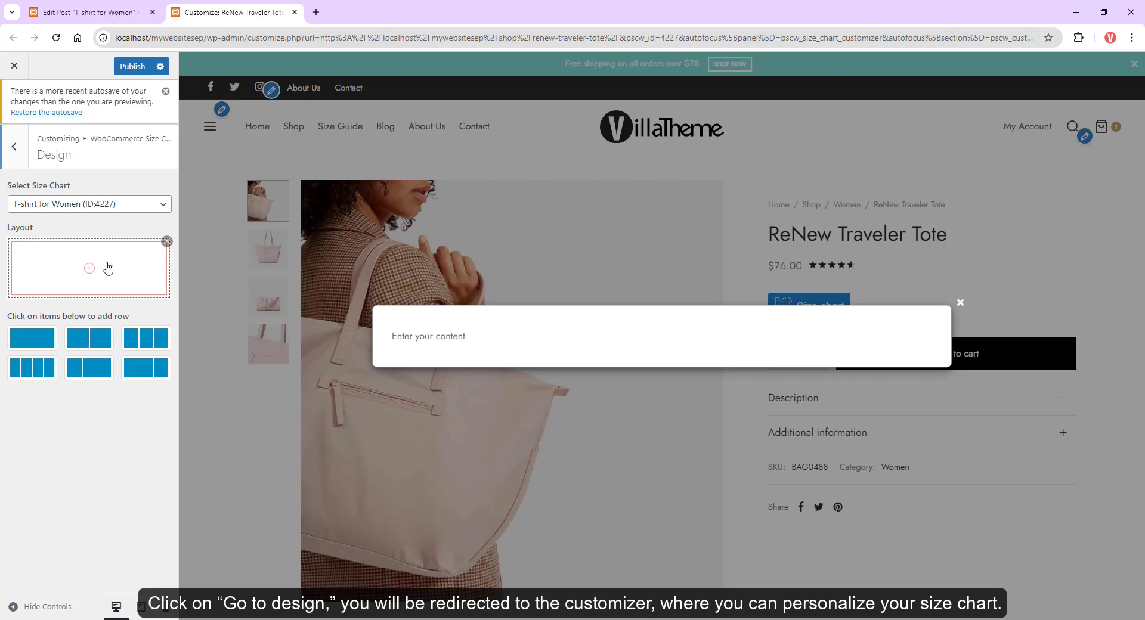
pyautogui.click(89, 223)
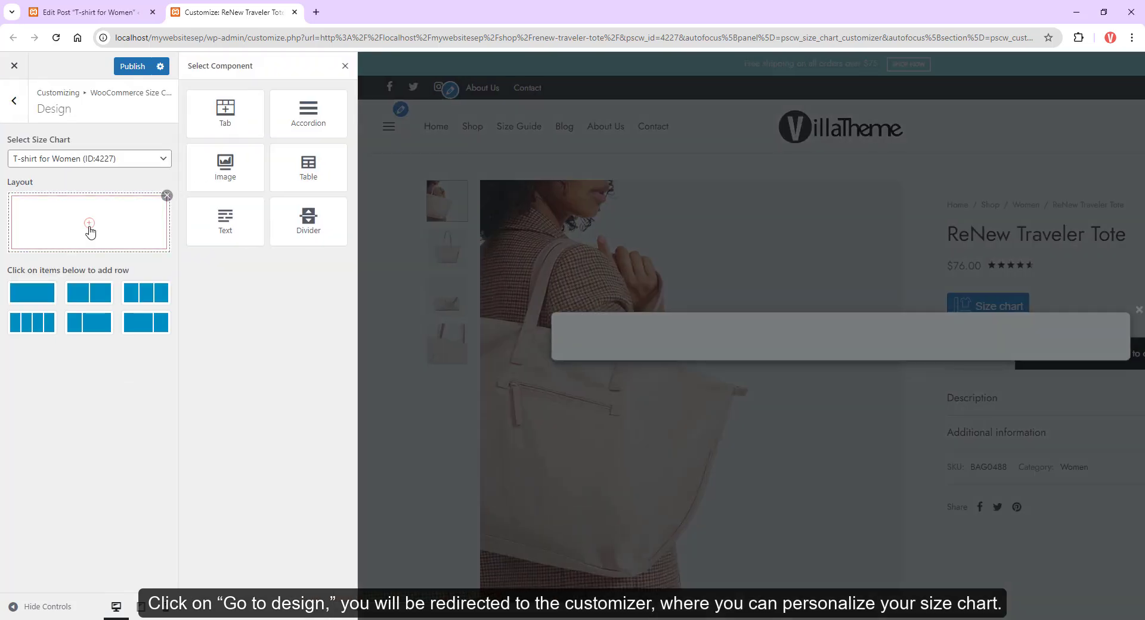
pyautogui.click(227, 167)
pyautogui.click(75, 222)
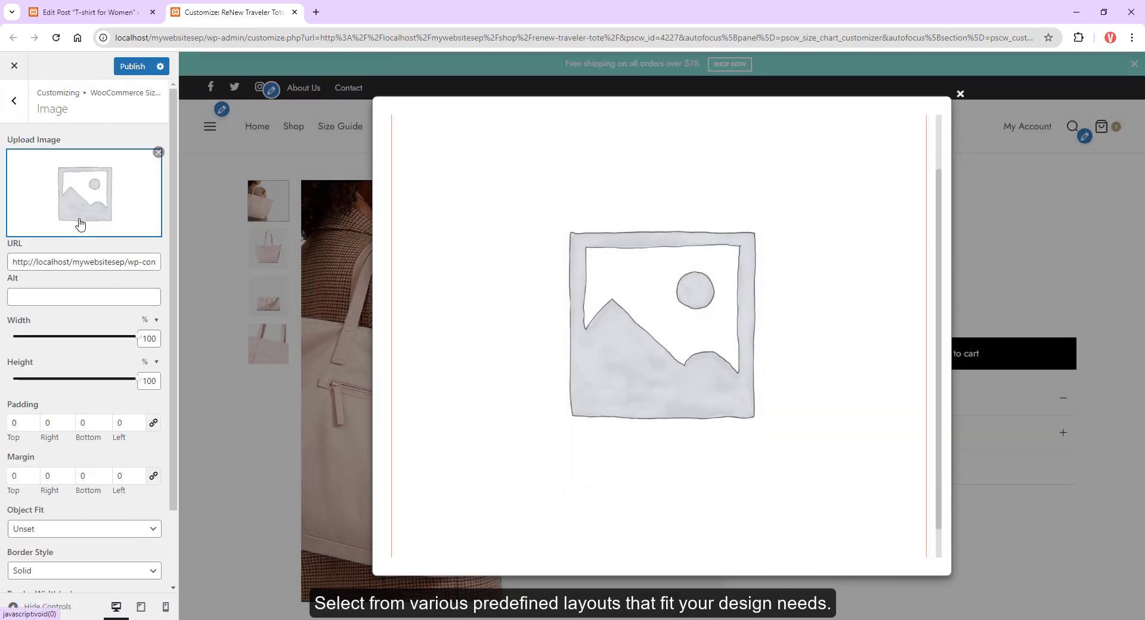
pyautogui.click(80, 223)
pyautogui.click(154, 212)
pyautogui.click(1099, 585)
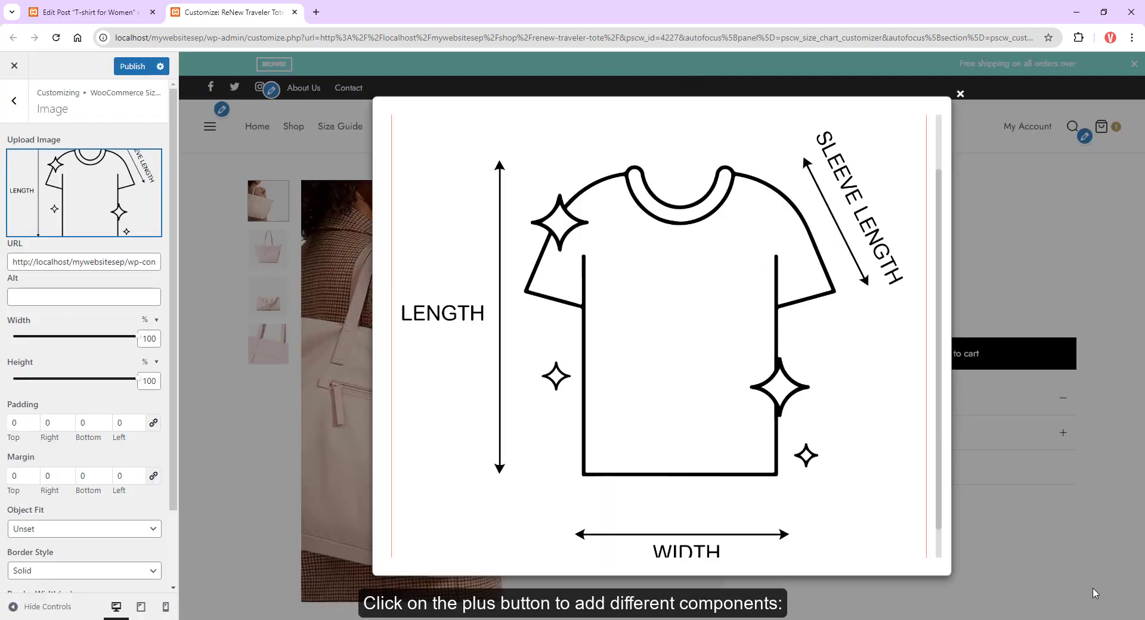
# Step: Set the diagram image's height to 350 px and its object fit to Contain
pyautogui.click(145, 362)
pyautogui.click(152, 378)
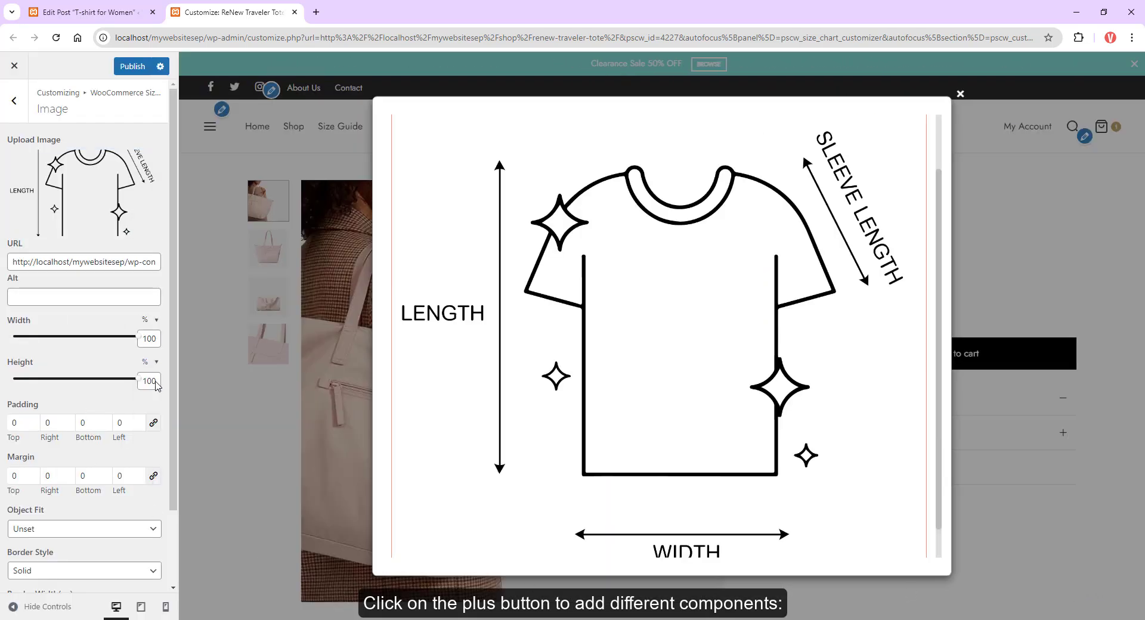
pyautogui.click(155, 382)
pyautogui.write('350')
pyautogui.scroll(-2, 89, 358)
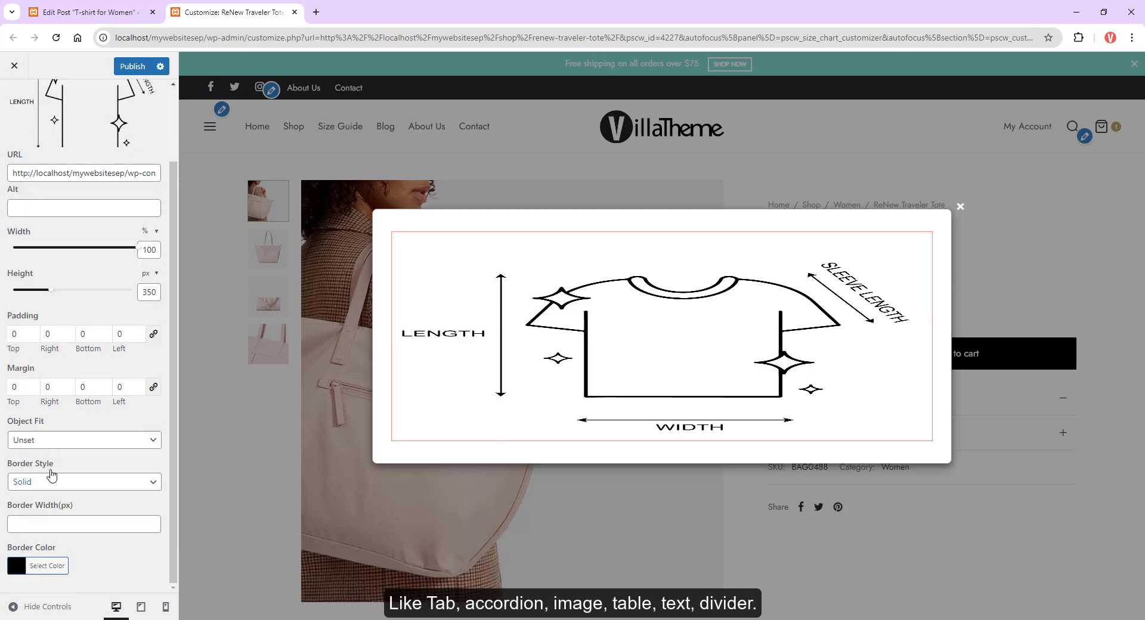
pyautogui.click(84, 440)
pyautogui.click(24, 456)
pyautogui.scroll(5, 89, 239)
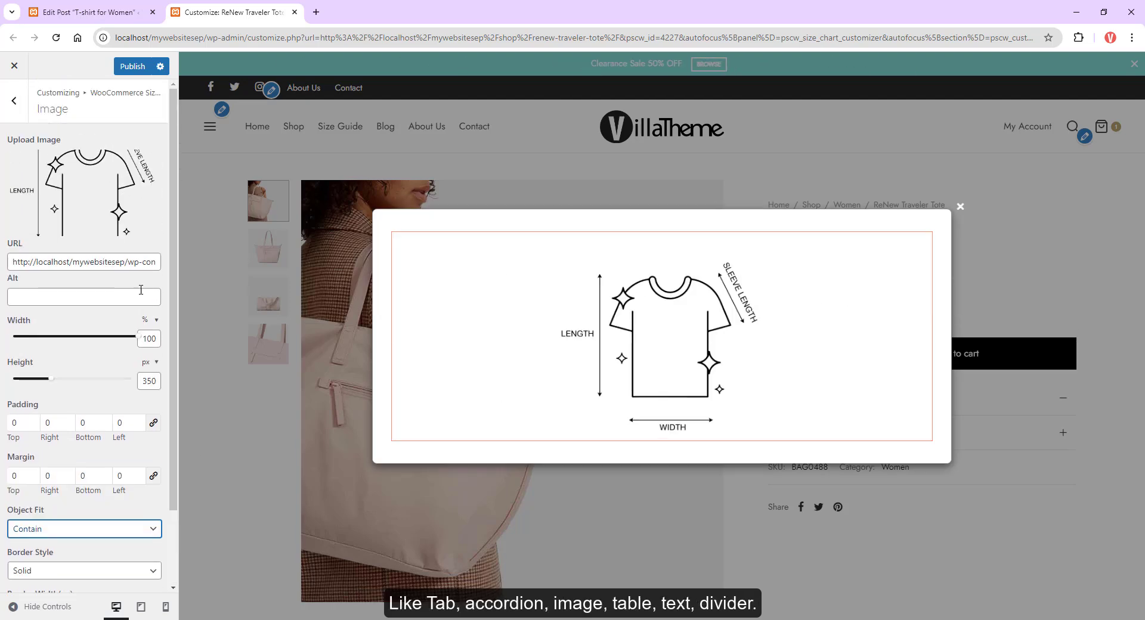
# Step: Add a two-column row and place an Image component with the banner-shirt3 photo in its left column
pyautogui.click(13, 101)
pyautogui.click(69, 334)
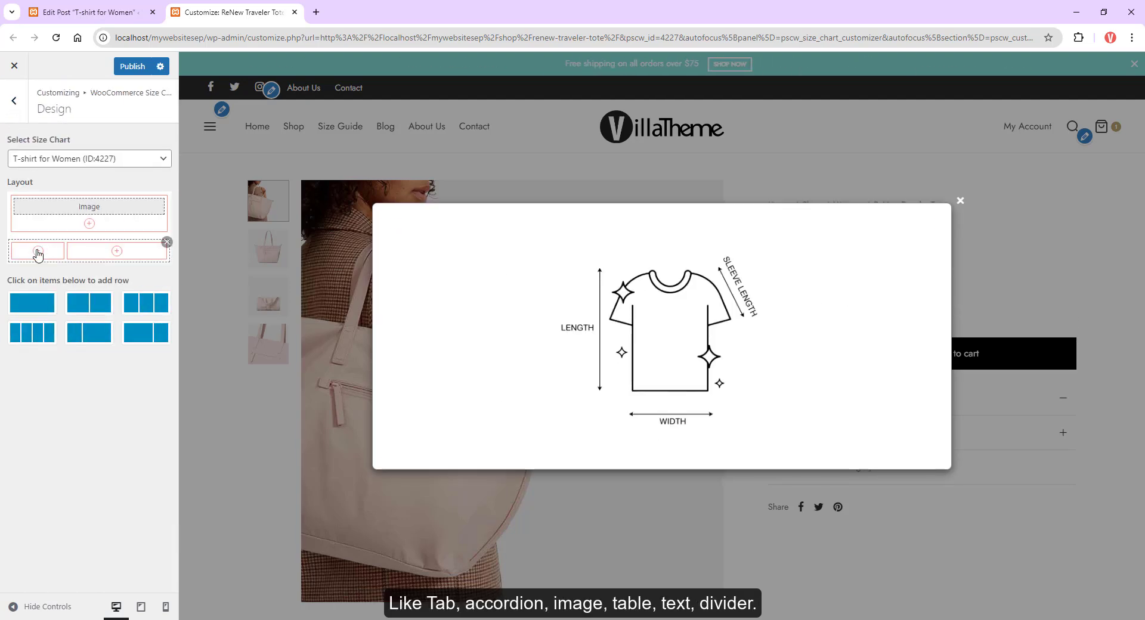
pyautogui.click(38, 259)
pyautogui.click(225, 165)
pyautogui.click(24, 255)
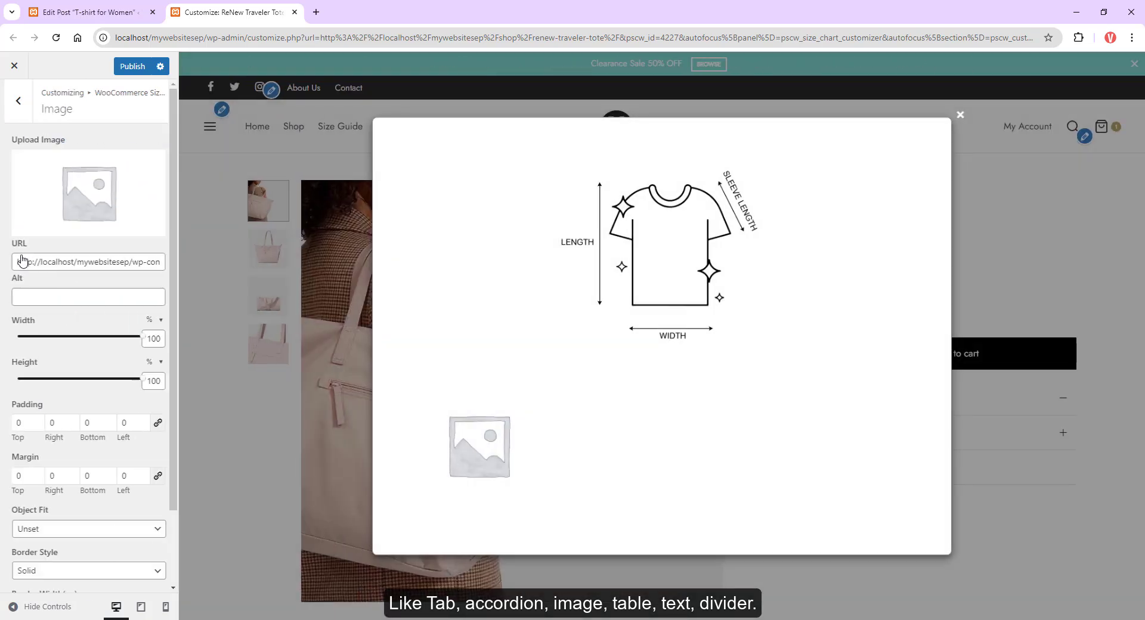
pyautogui.click(62, 212)
pyautogui.scroll(-4, 537, 500)
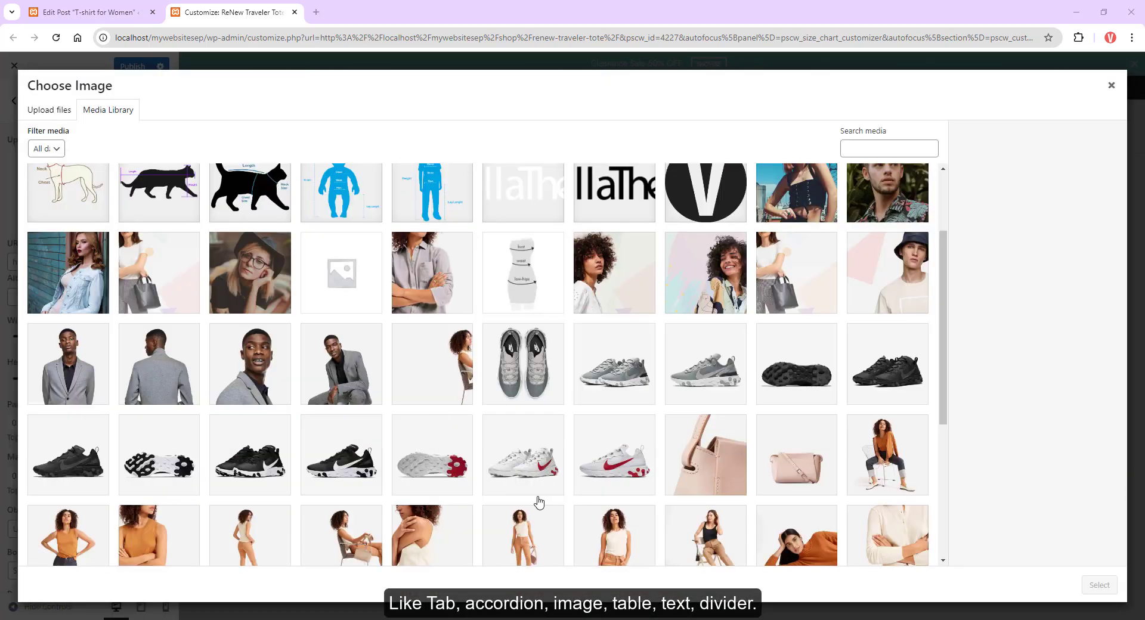
pyautogui.click(420, 433)
pyautogui.click(888, 427)
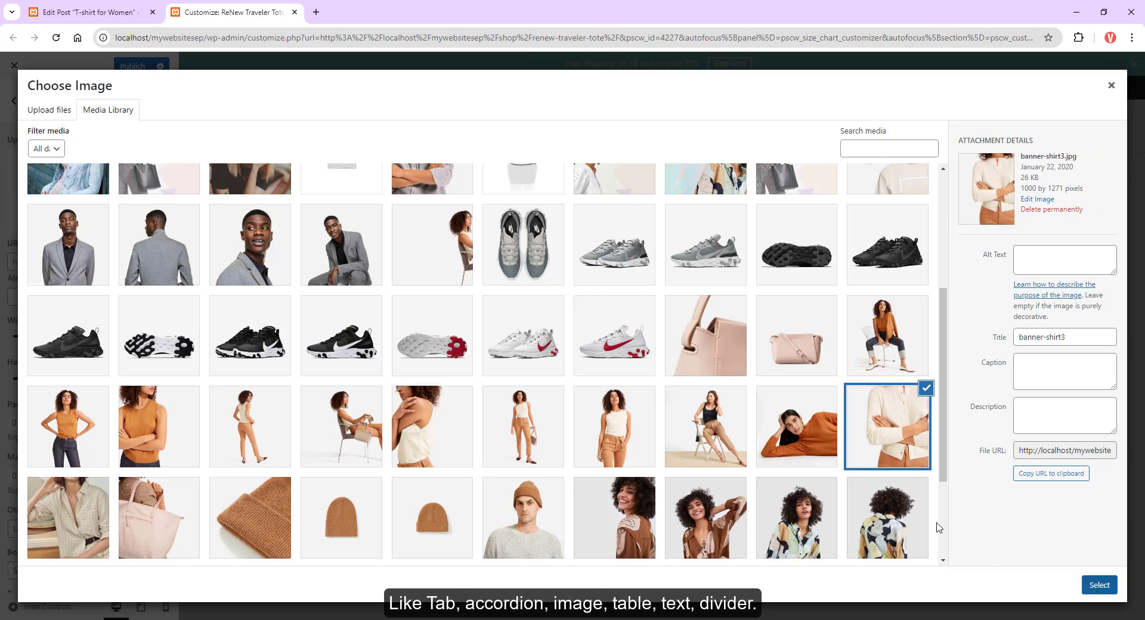
pyautogui.click(1099, 586)
# Step: Set the photo's height to 283 px and its object fit to Contain
pyautogui.click(149, 362)
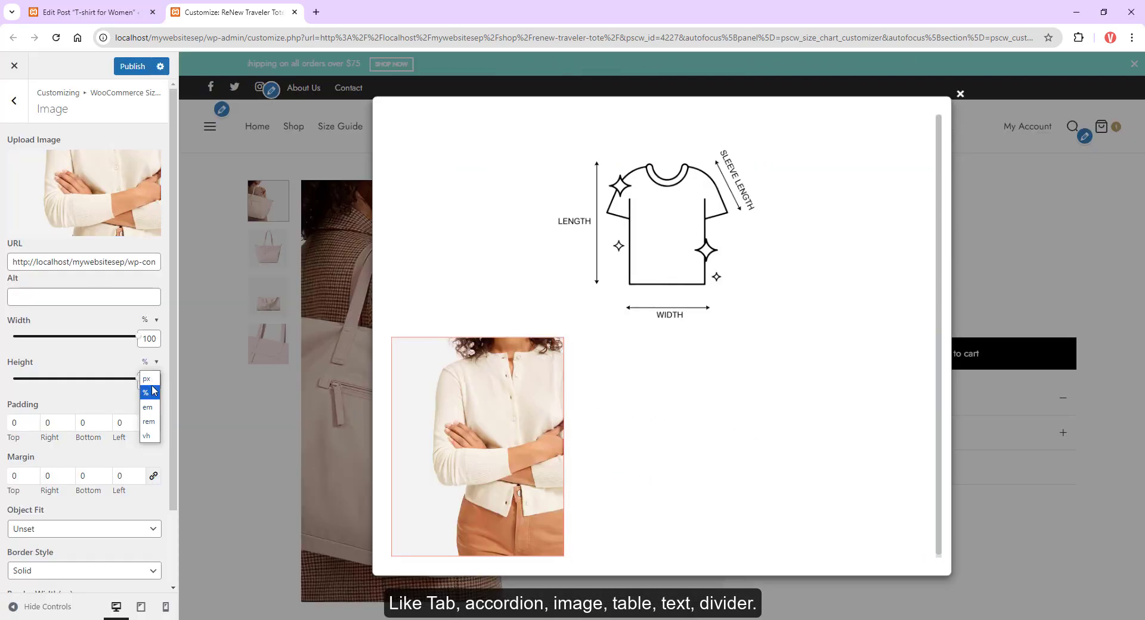
pyautogui.click(149, 381)
pyautogui.write('283')
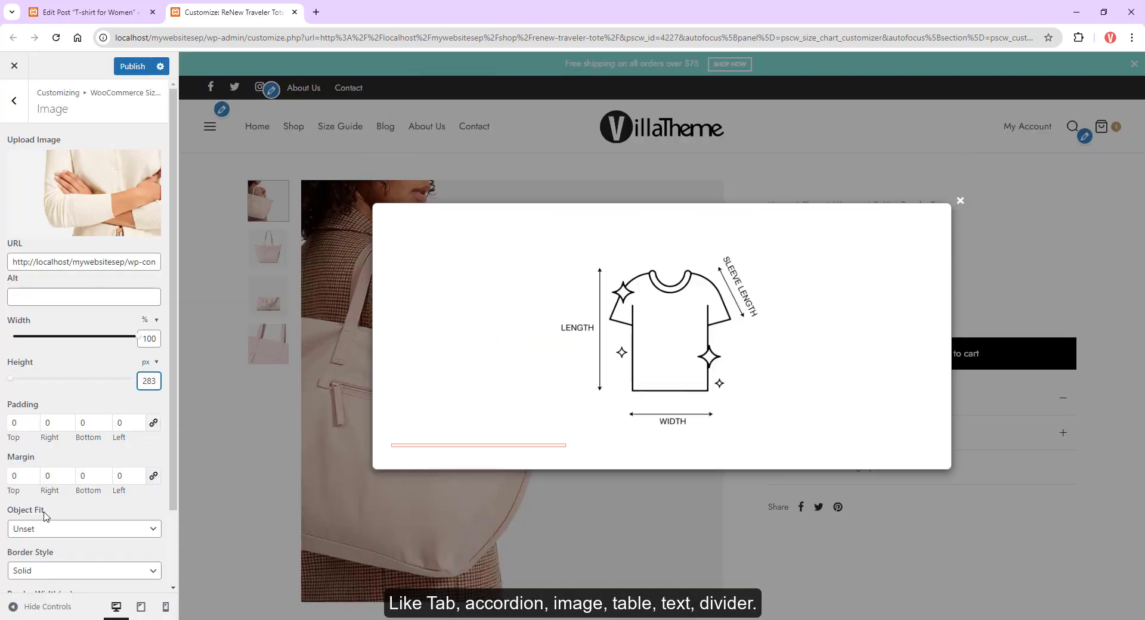
pyautogui.click(41, 529)
pyautogui.click(30, 545)
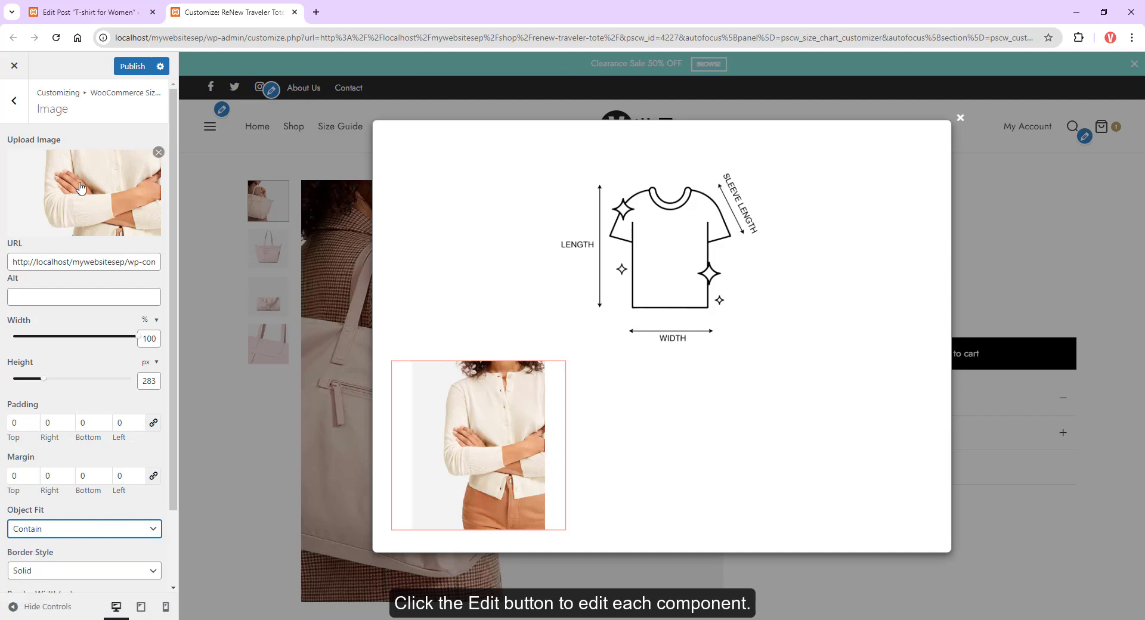
# Step: Add a Table component to the right column and import sample_csv.csv into it
pyautogui.click(14, 100)
pyautogui.click(117, 260)
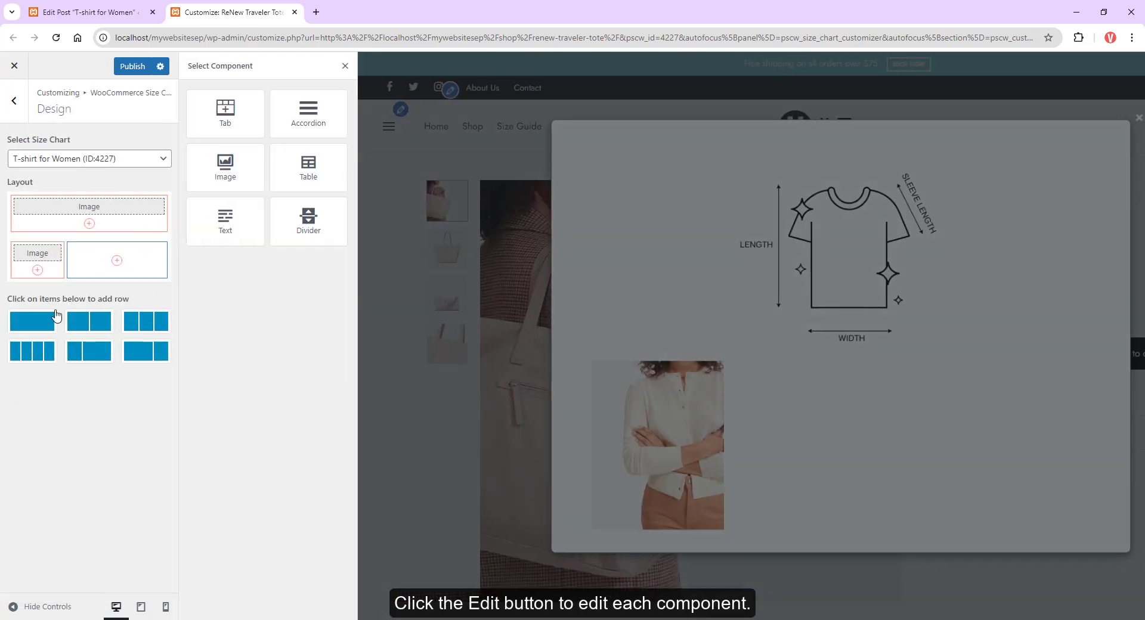
pyautogui.click(298, 170)
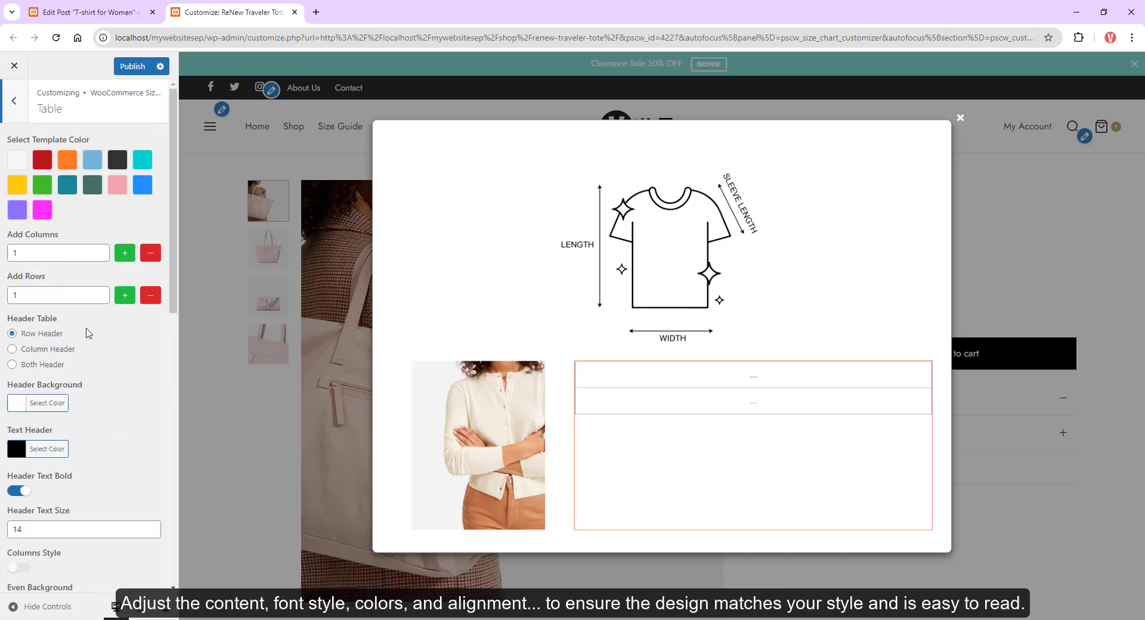
pyautogui.scroll(-10, 84, 346)
pyautogui.click(589, 95)
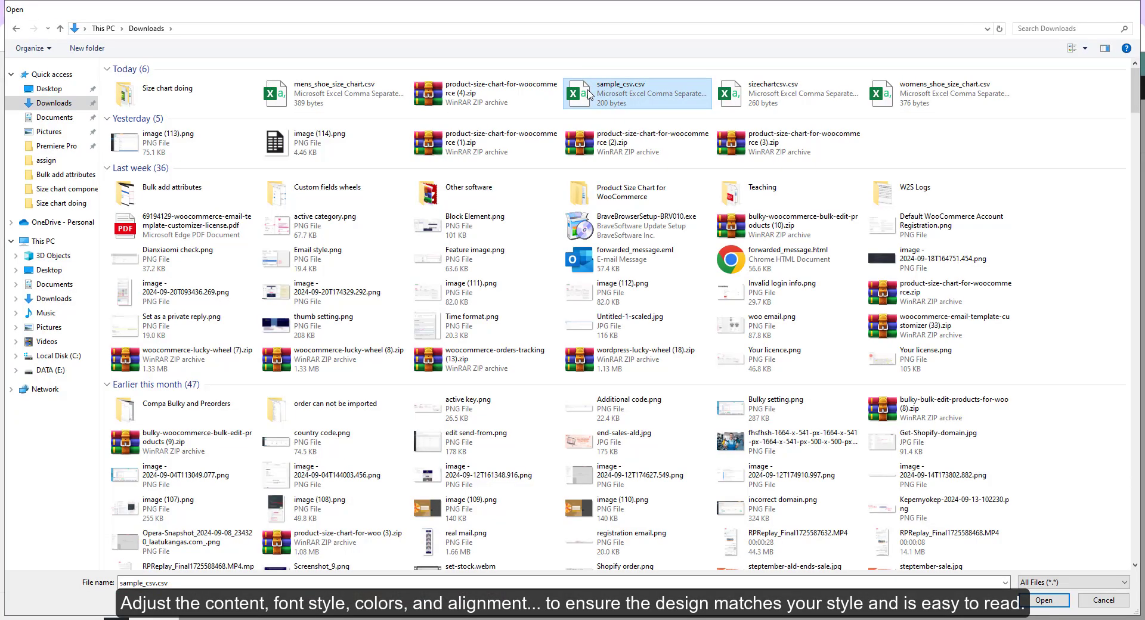
pyautogui.doubleClick(589, 95)
pyautogui.click(620, 112)
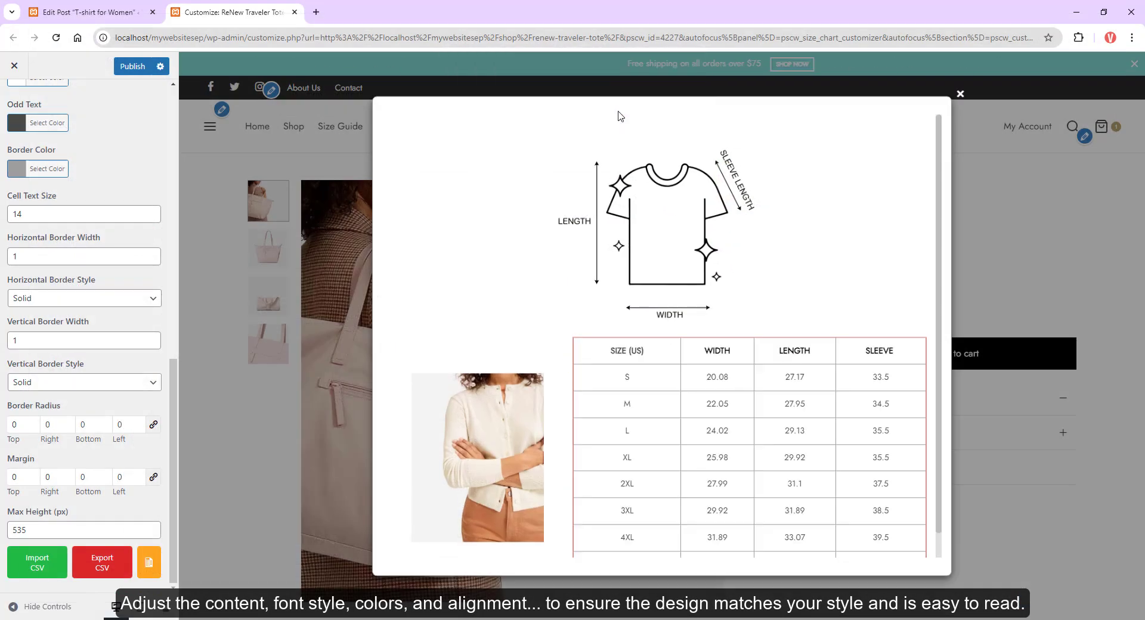
# Step: Apply the pink template color to the size table
pyautogui.click(638, 348)
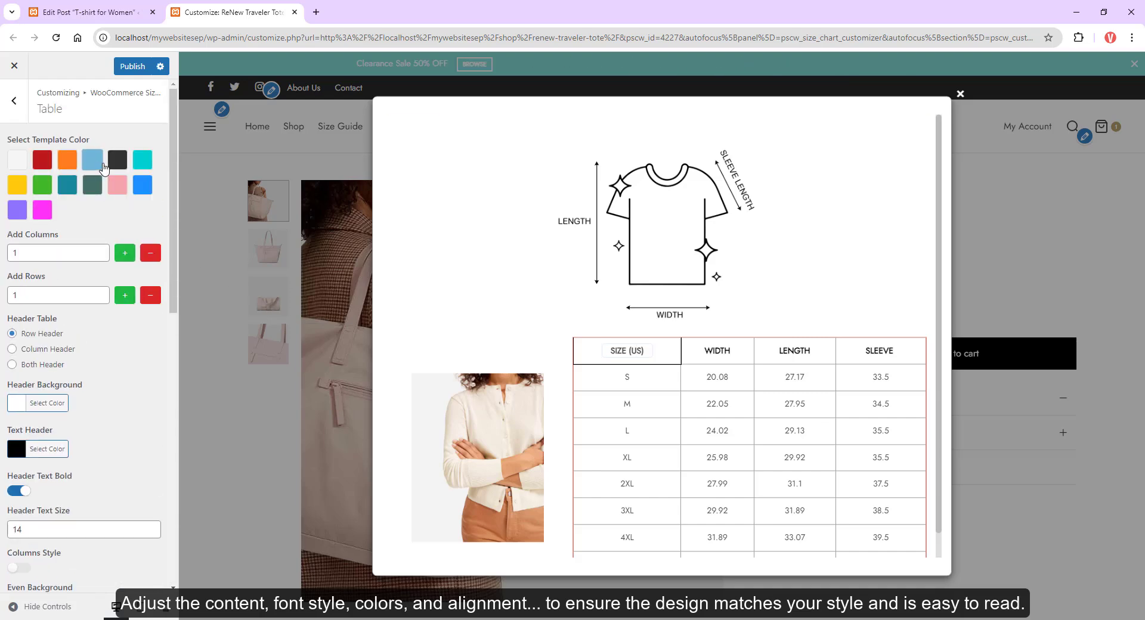
pyautogui.click(101, 166)
pyautogui.click(142, 173)
pyautogui.click(124, 181)
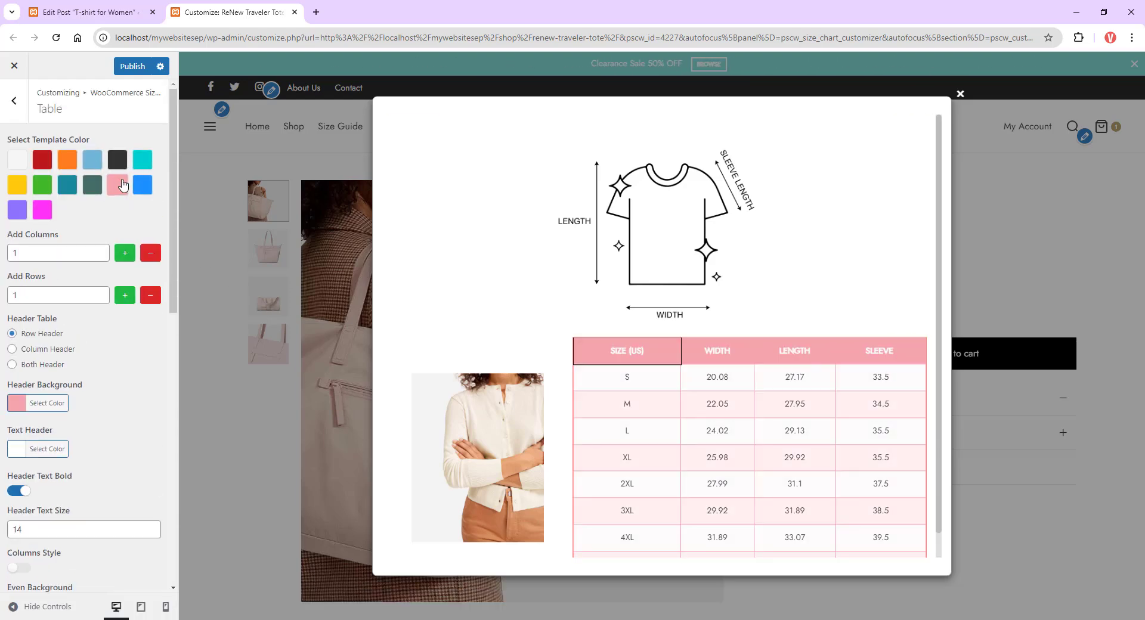
# Step: Add a new single-column row and insert a Text component into it
pyautogui.click(14, 102)
pyautogui.click(32, 321)
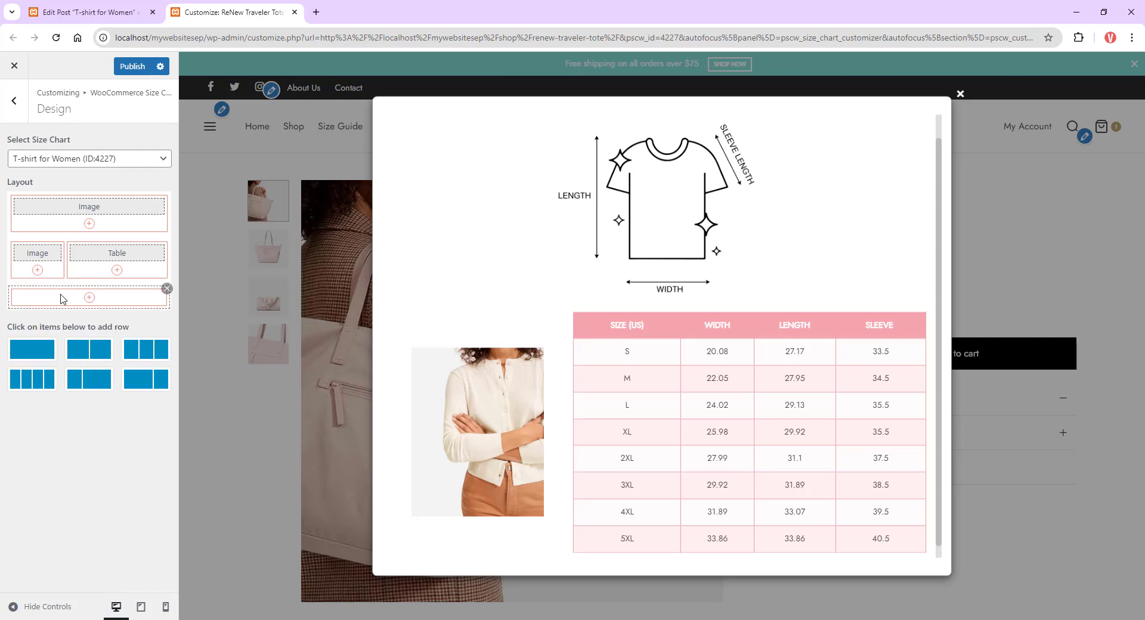
pyautogui.click(89, 298)
pyautogui.click(243, 224)
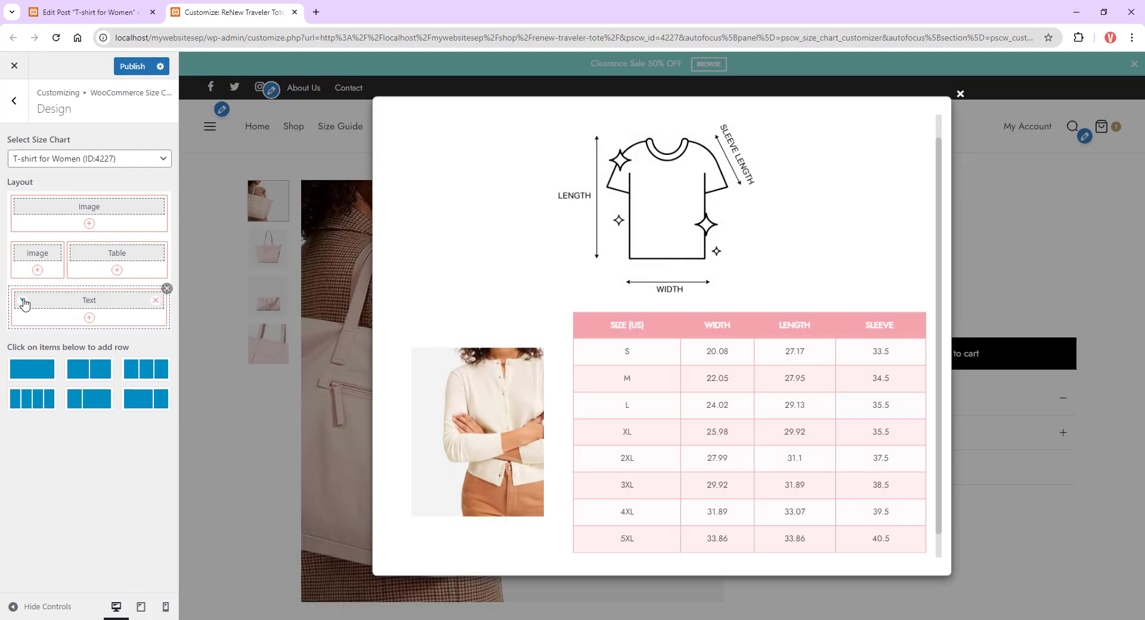
# Step: Paste the sizing note text into the new Text component
pyautogui.click(24, 305)
pyautogui.write('Sizes can vary from 2-3 centimeters because they are measured by hand. 1inch=2.54cm The size matched on a label can differ from the one you have ordered')
pyautogui.scroll(-1, 409, 395)
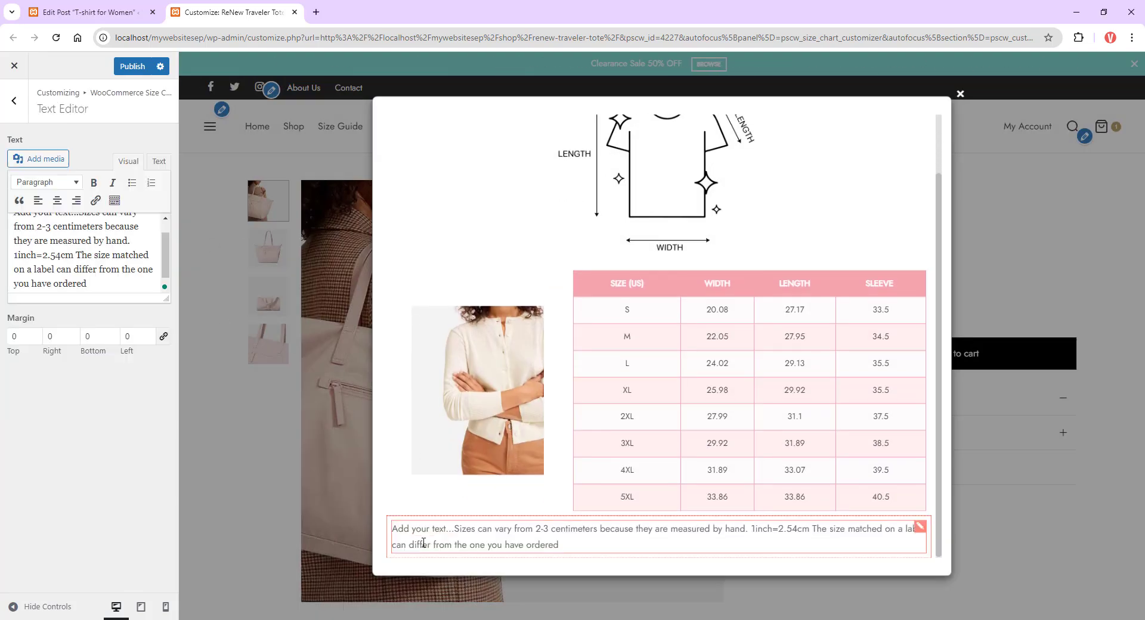
# Step: Set the text component's margins to 20 at the top and 10 at the bottom
pyautogui.click(18, 336)
pyautogui.write('20')
pyautogui.press('Tab')
pyautogui.press('Tab')
pyautogui.write('10')
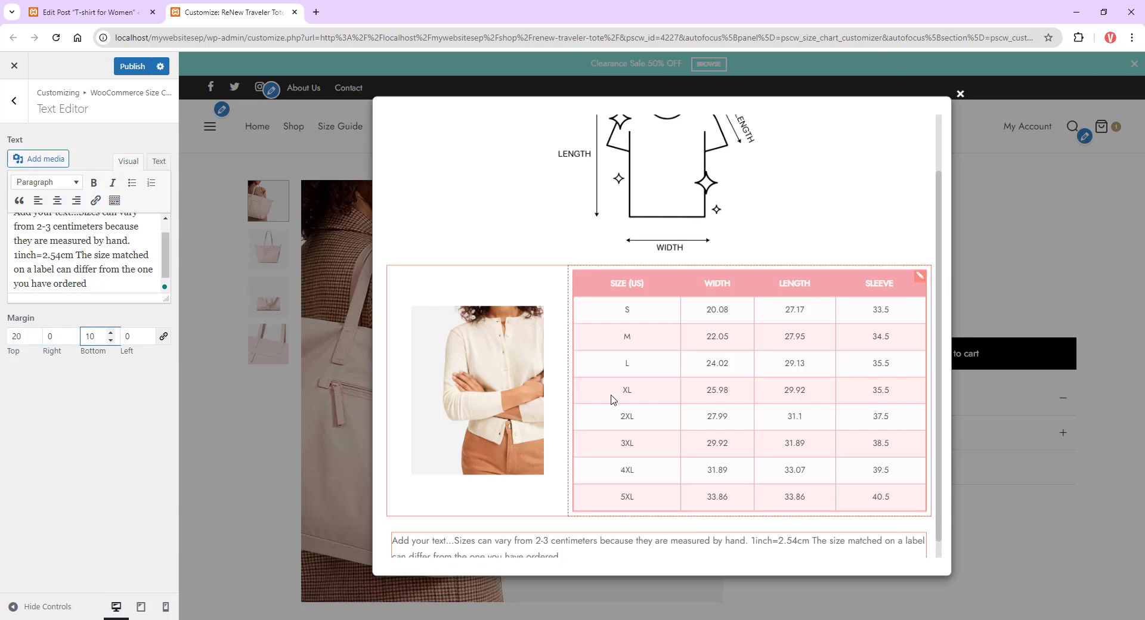
# Step: Add an Accordion component to the text row and open its settings
pyautogui.scroll(-1, 611, 400)
pyautogui.click(14, 100)
pyautogui.click(89, 317)
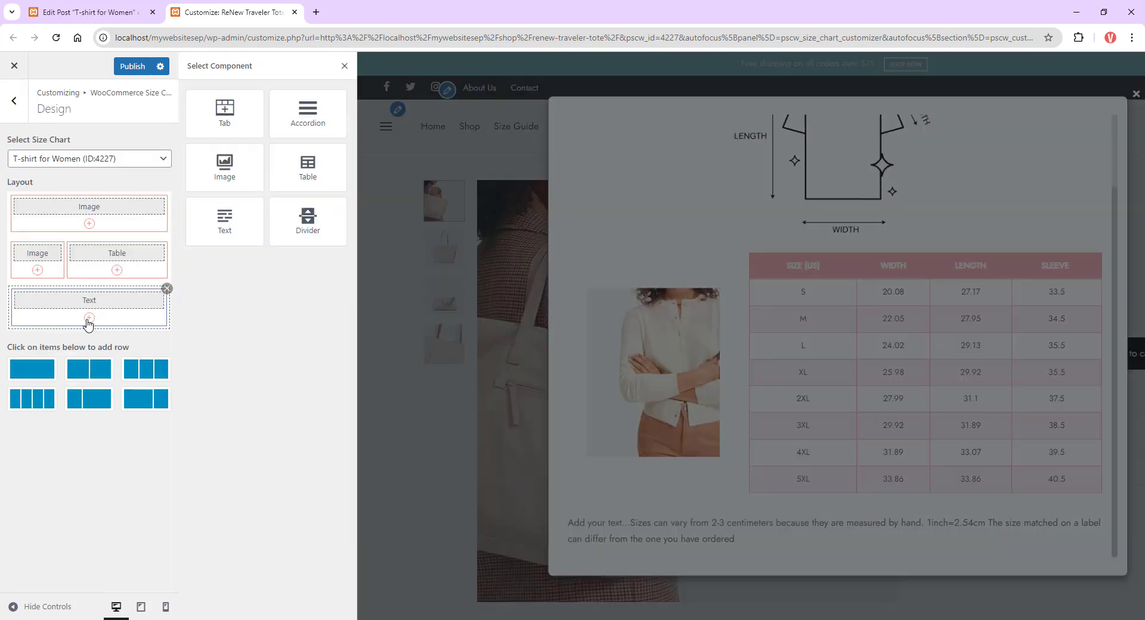
pyautogui.click(308, 114)
pyautogui.click(25, 329)
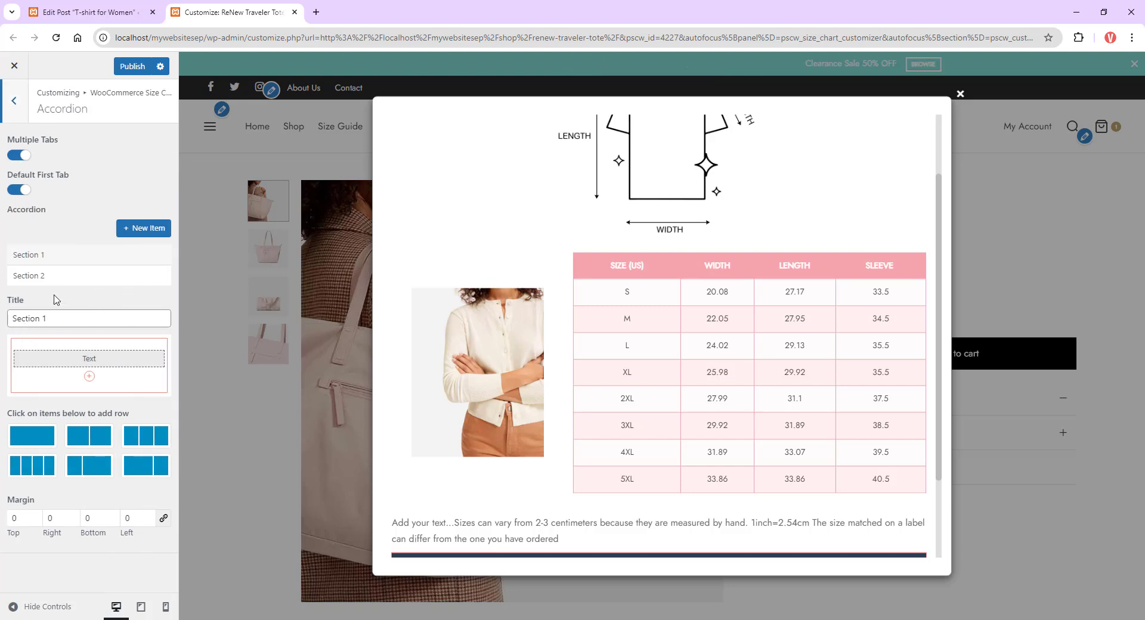
# Step: Rename the accordion's first section title to Chest
pyautogui.tripleClick(27, 319)
pyautogui.write('Chee')
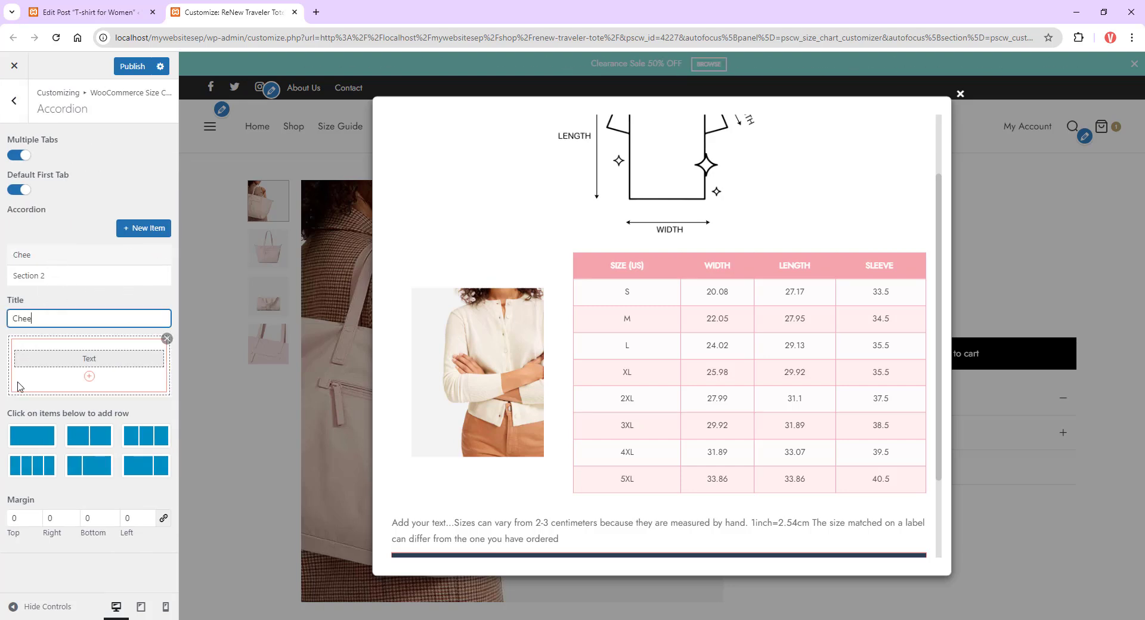
pyautogui.press('BackSpace')
pyautogui.write('st')
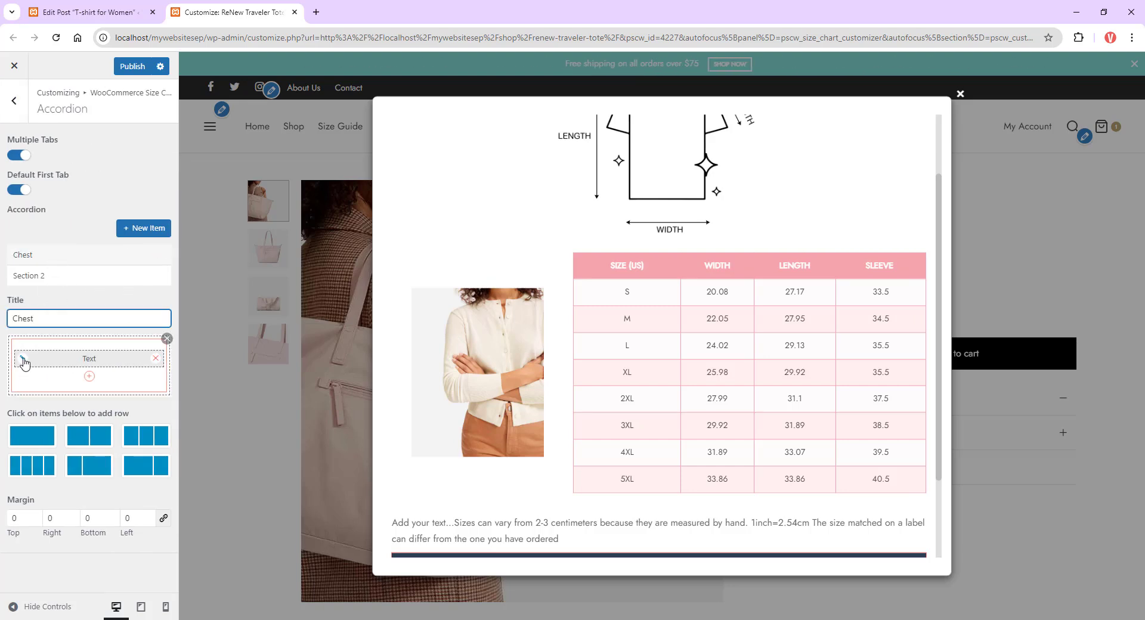
# Step: Replace the Chest section's text with the chest measuring instructions from the clipboard
pyautogui.click(24, 363)
pyautogui.click(110, 245)
pyautogui.hotkey('ctrl', 'a')
pyautogui.write('Lift your arms slightly and measure around your body, crossing over the fullest part of your chest.')
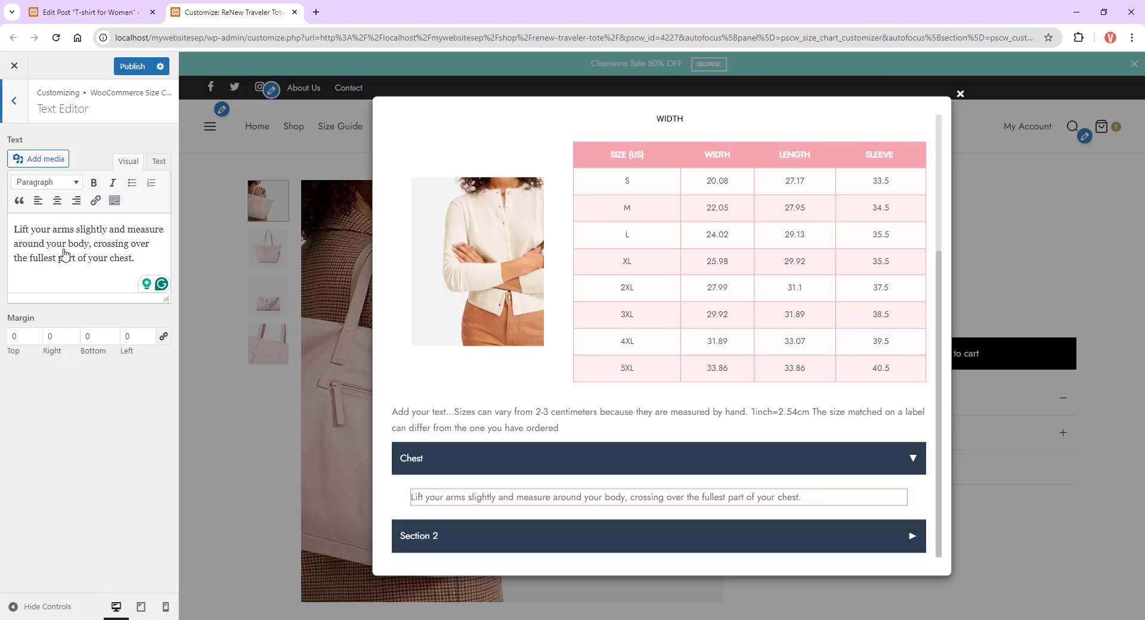
# Step: Add an Image component below the text inside the Chest section
pyautogui.click(14, 100)
pyautogui.click(89, 376)
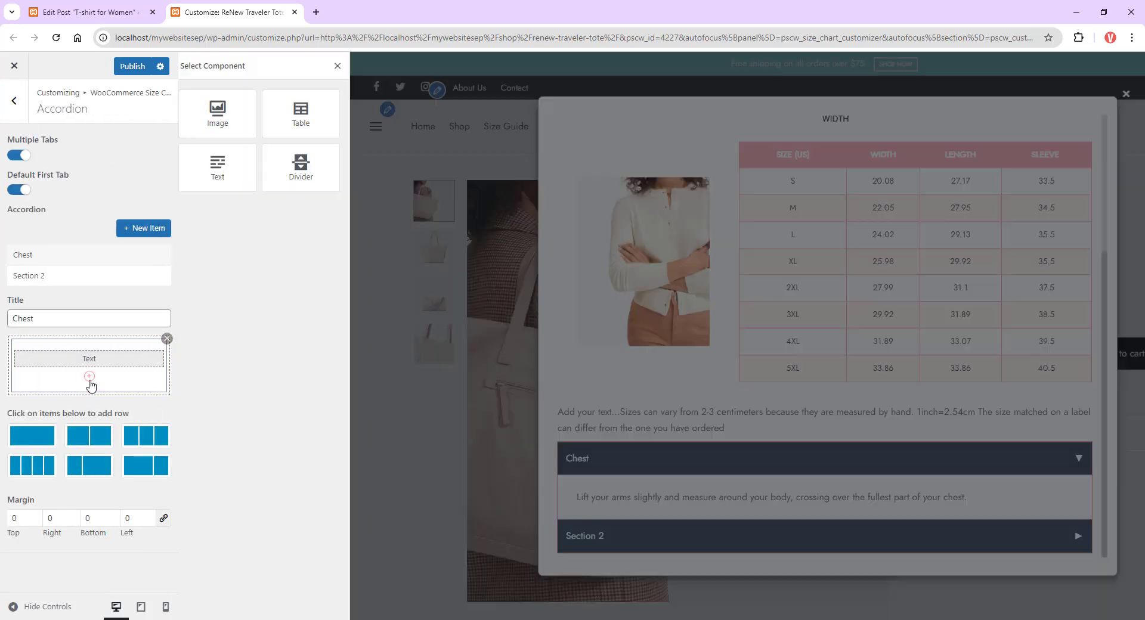
pyautogui.click(225, 115)
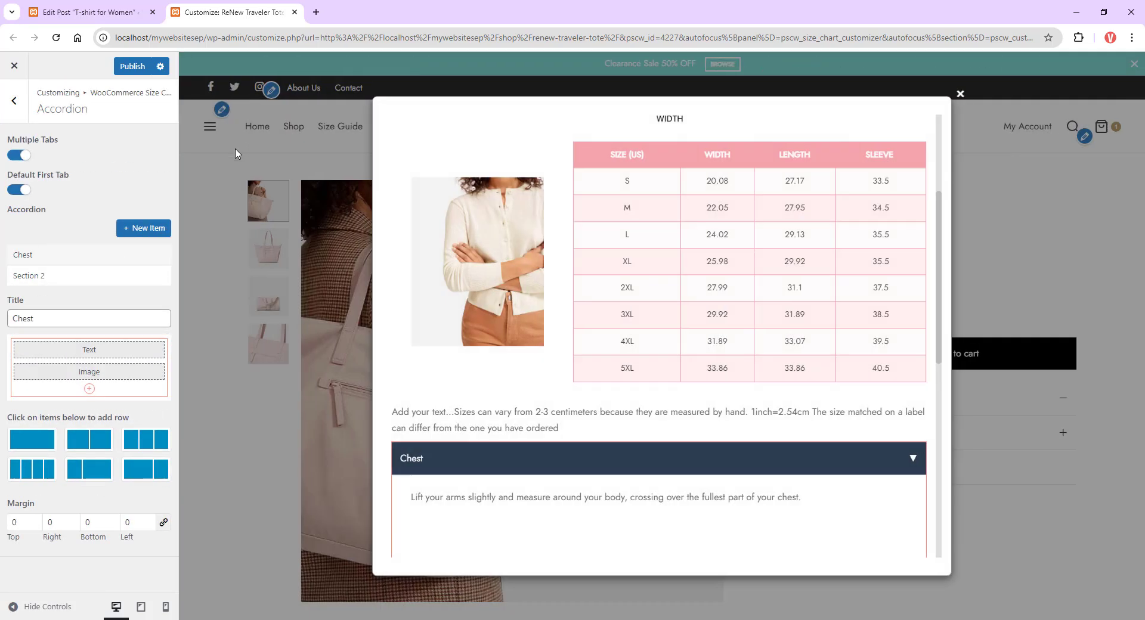
# Step: Set the Chest section's image to women.jpg from the media library
pyautogui.click(24, 377)
pyautogui.click(83, 221)
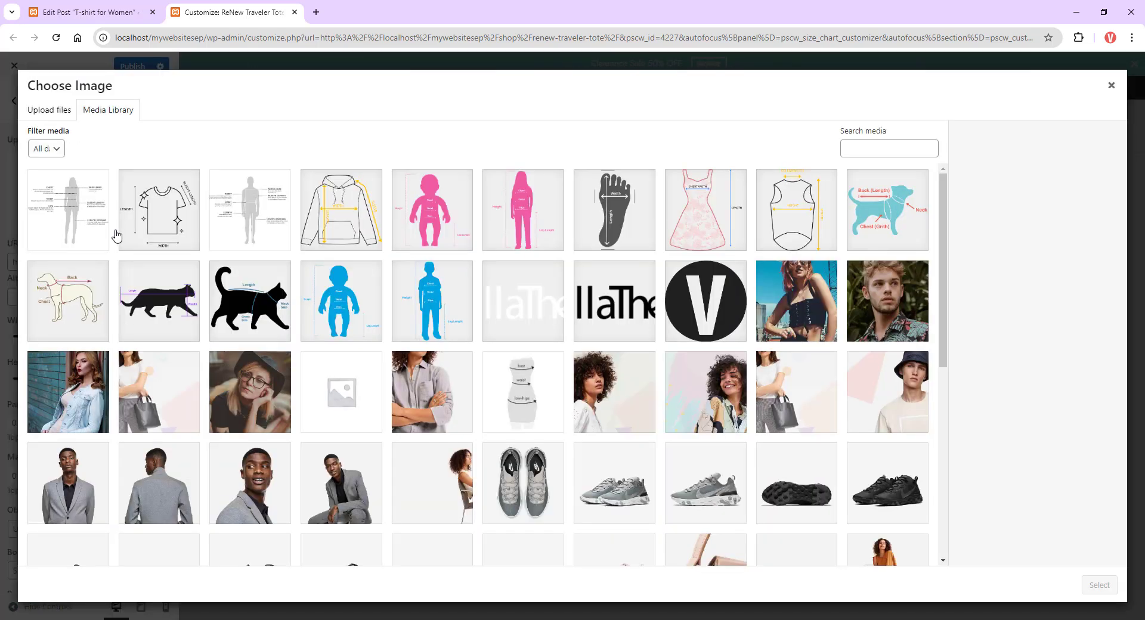
pyautogui.click(88, 224)
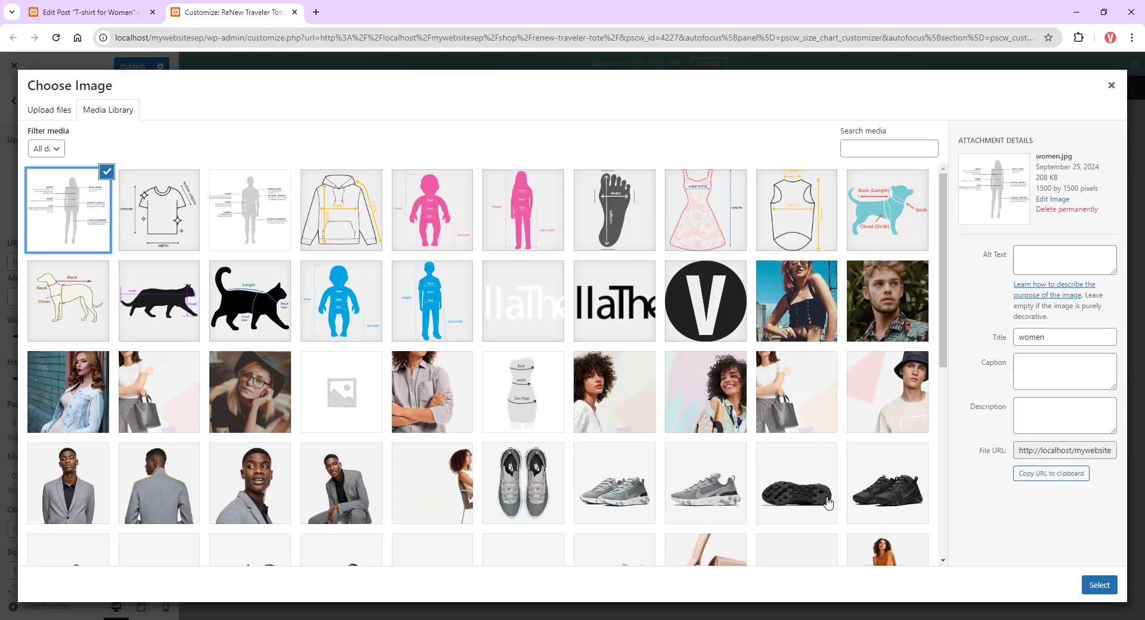
pyautogui.click(1100, 586)
pyautogui.scroll(-5, 788, 465)
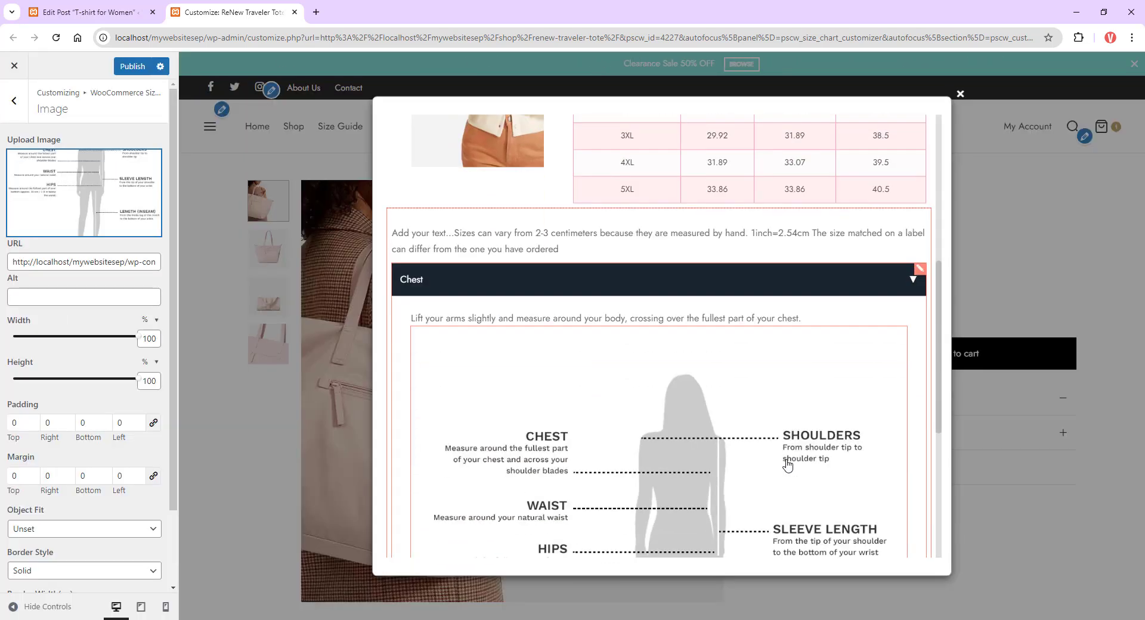
pyautogui.scroll(-3, 788, 465)
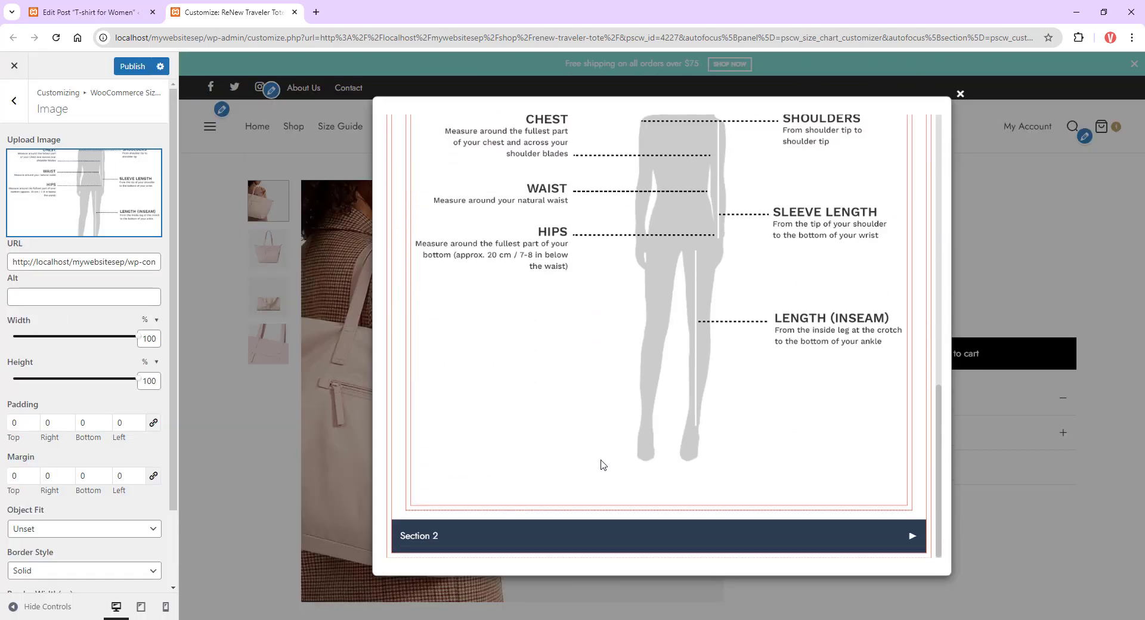
pyautogui.click(14, 102)
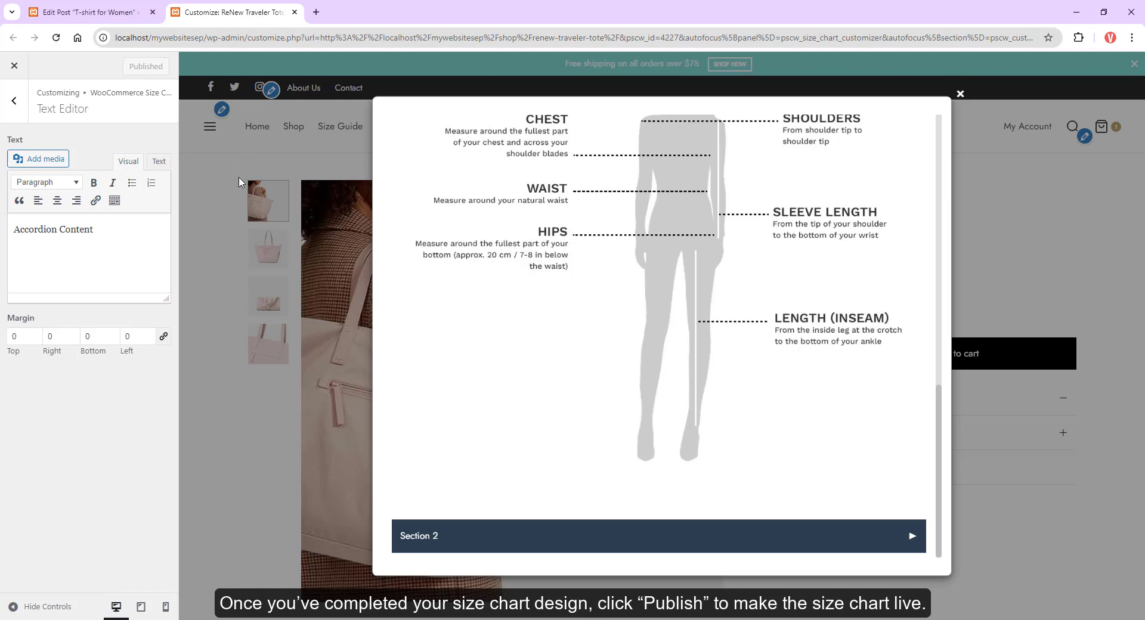
pyautogui.scroll(-7, 957, 406)
pyautogui.scroll(-5, 956, 406)
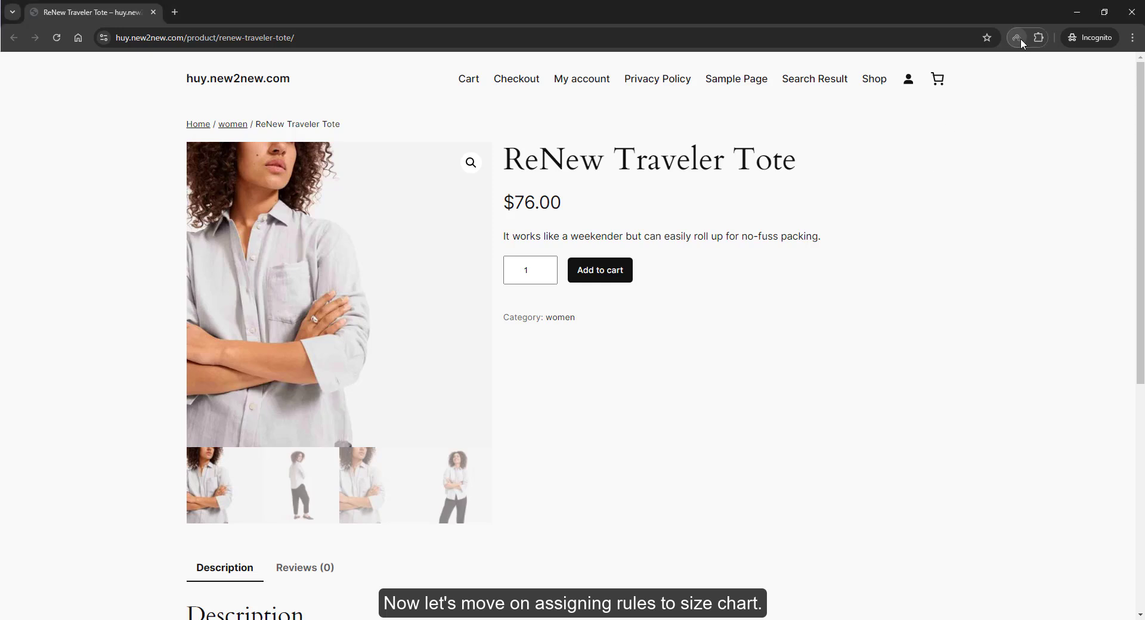
# Step: Switch to the SetupVPN extension and connect to a United States server
pyautogui.click(1017, 37)
pyautogui.click(953, 119)
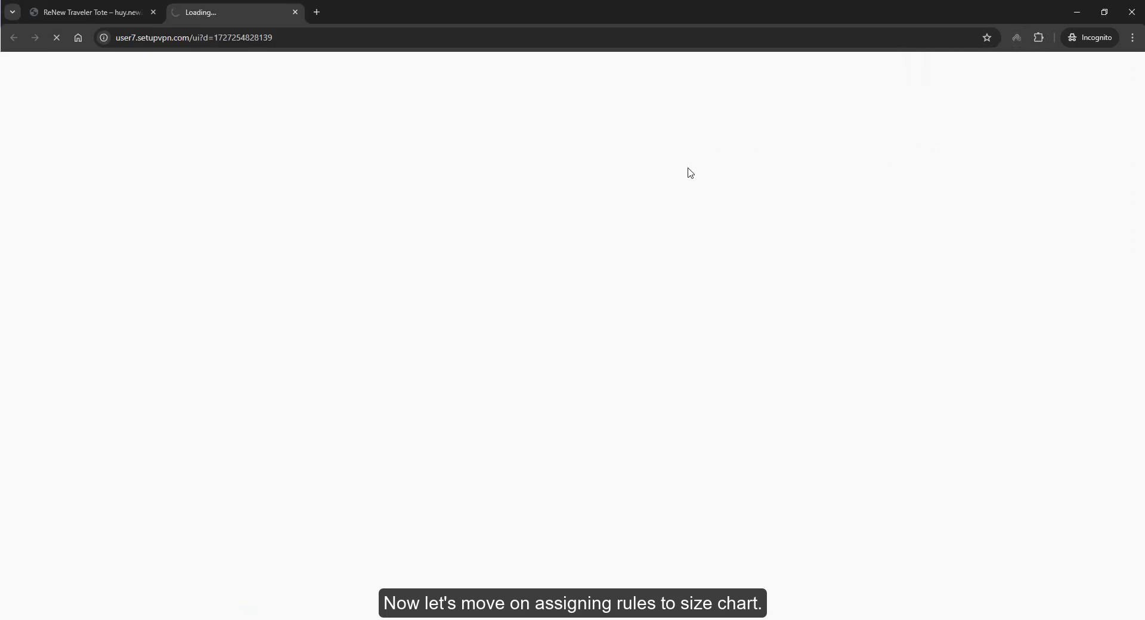
pyautogui.click(595, 258)
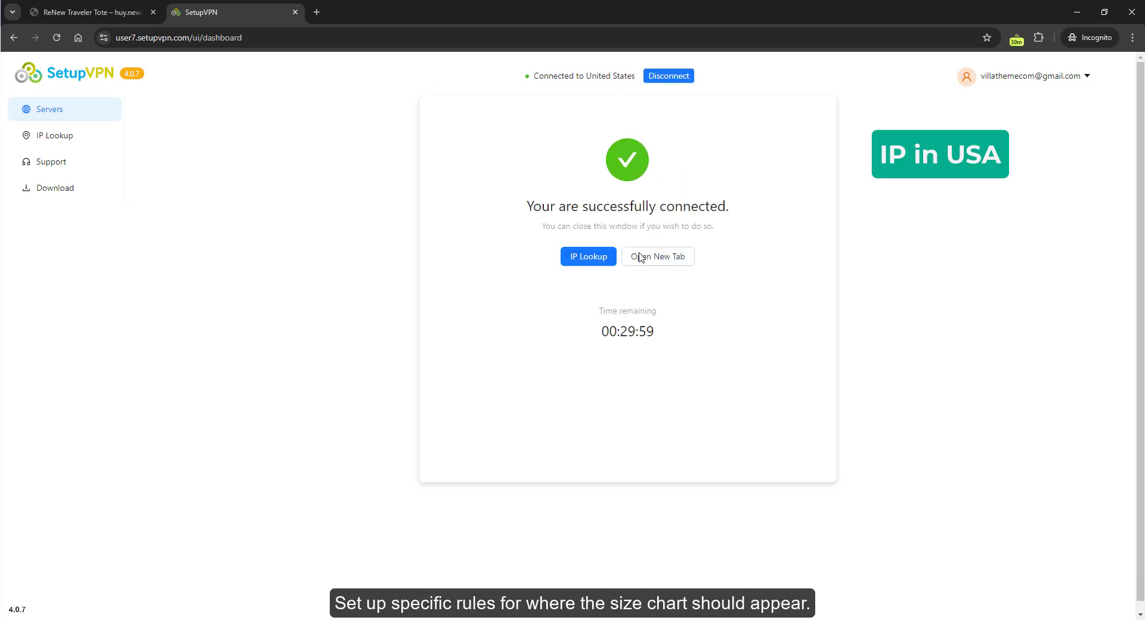
# Step: Reload the ReNew Traveler Tote product page and open its size chart
pyautogui.click(103, 13)
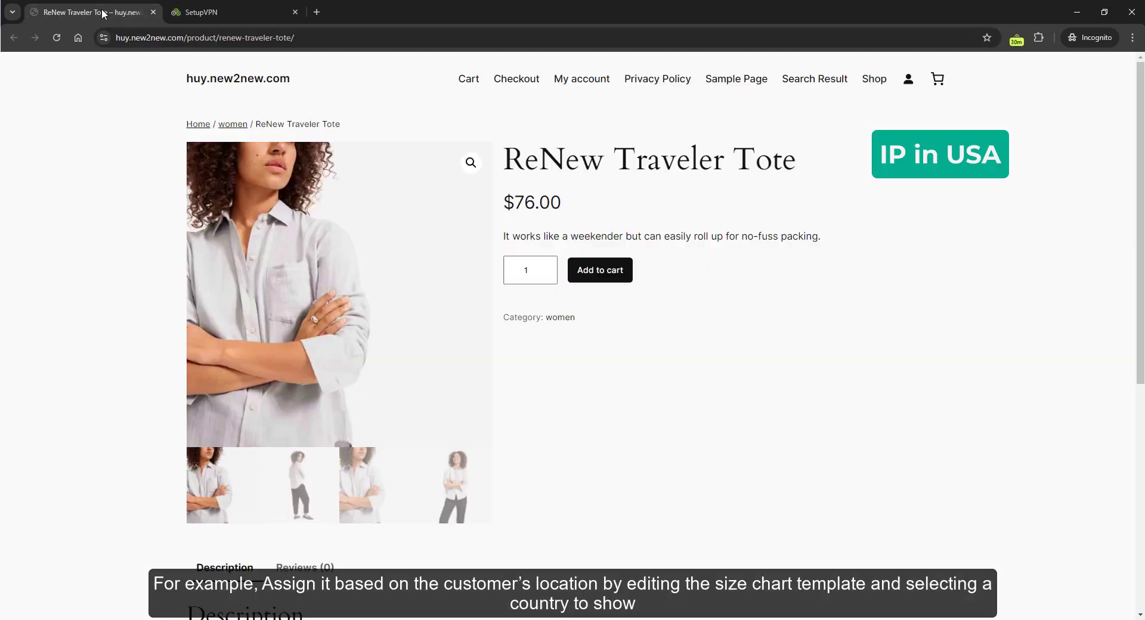
pyautogui.click(57, 39)
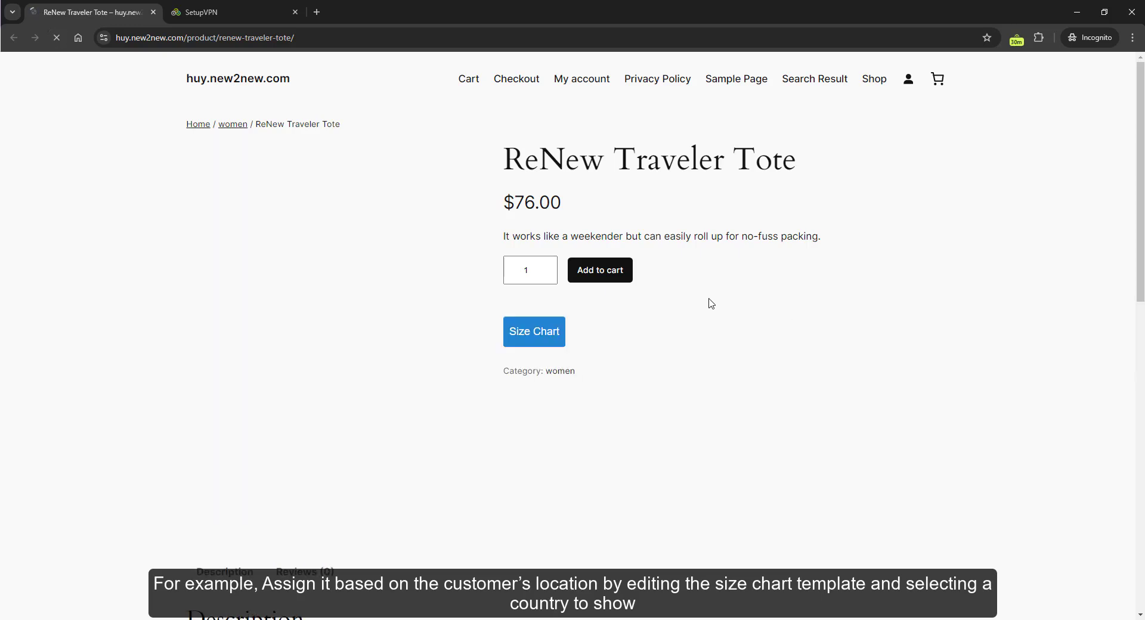
pyautogui.click(545, 336)
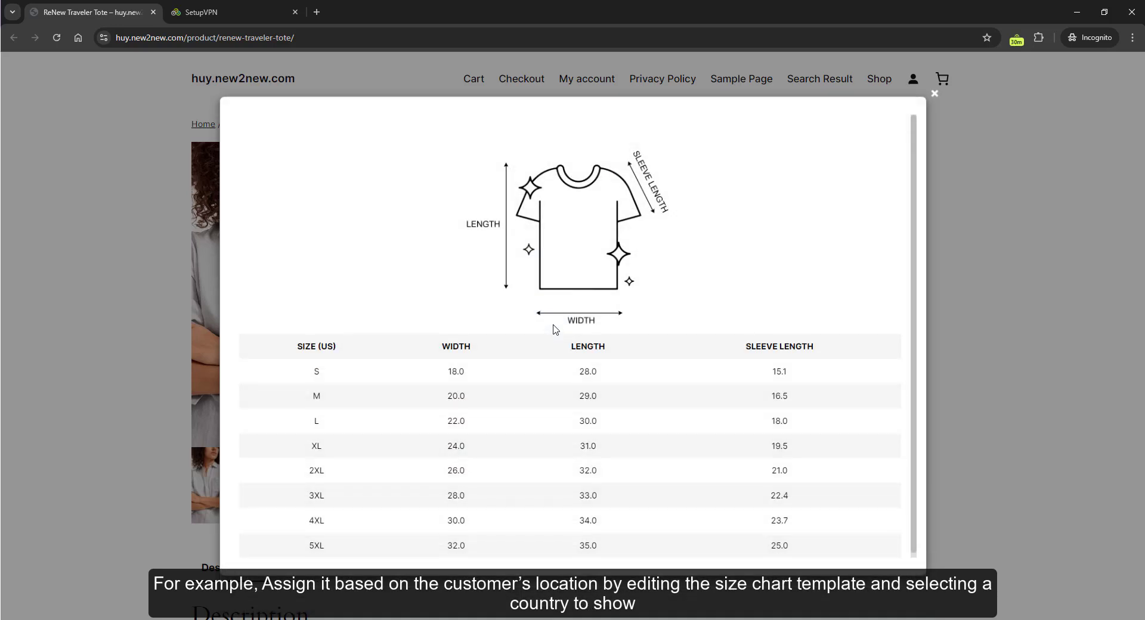
# Step: Change the VPN connection to a Sweden server
pyautogui.click(239, 15)
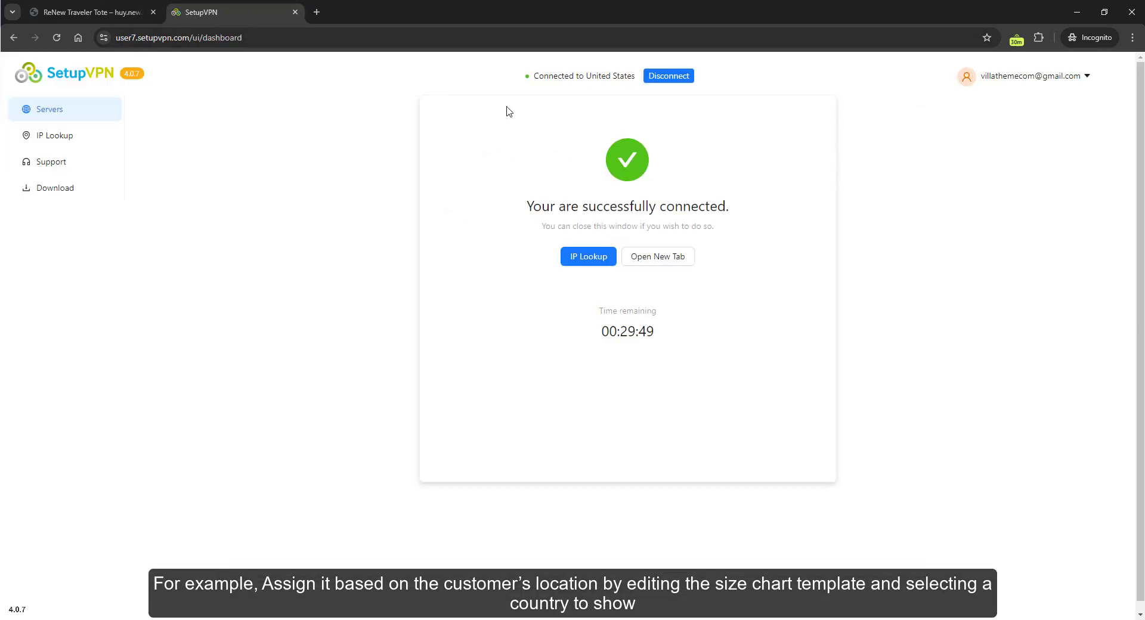
pyautogui.click(668, 76)
pyautogui.click(582, 224)
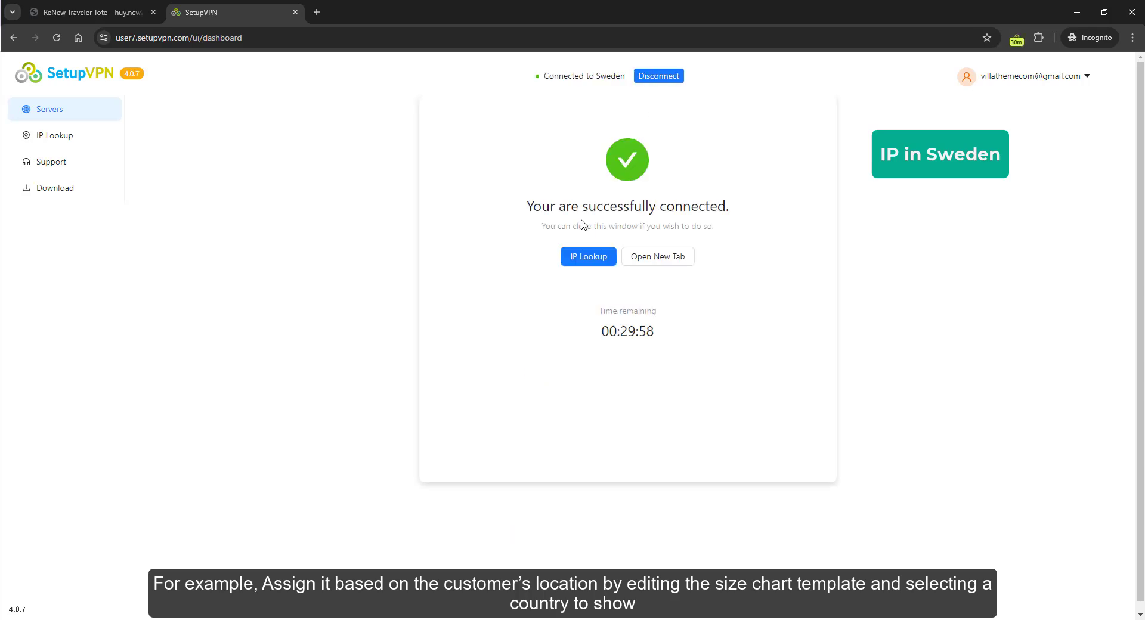
# Step: Reload the product page and open the size chart again
pyautogui.click(102, 16)
pyautogui.click(55, 38)
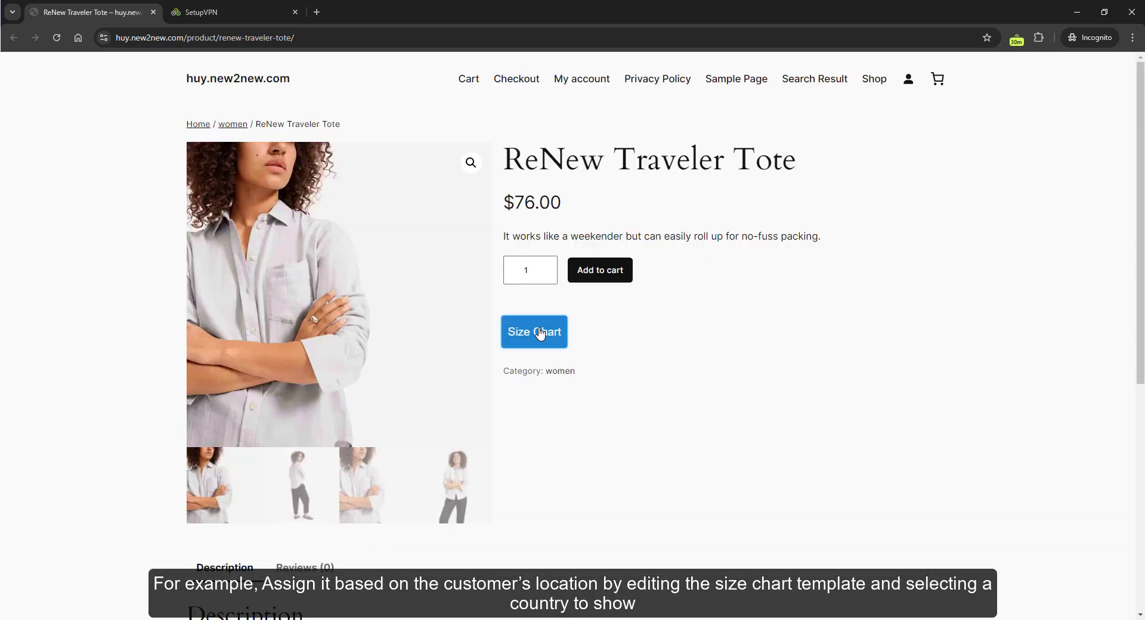
pyautogui.click(537, 333)
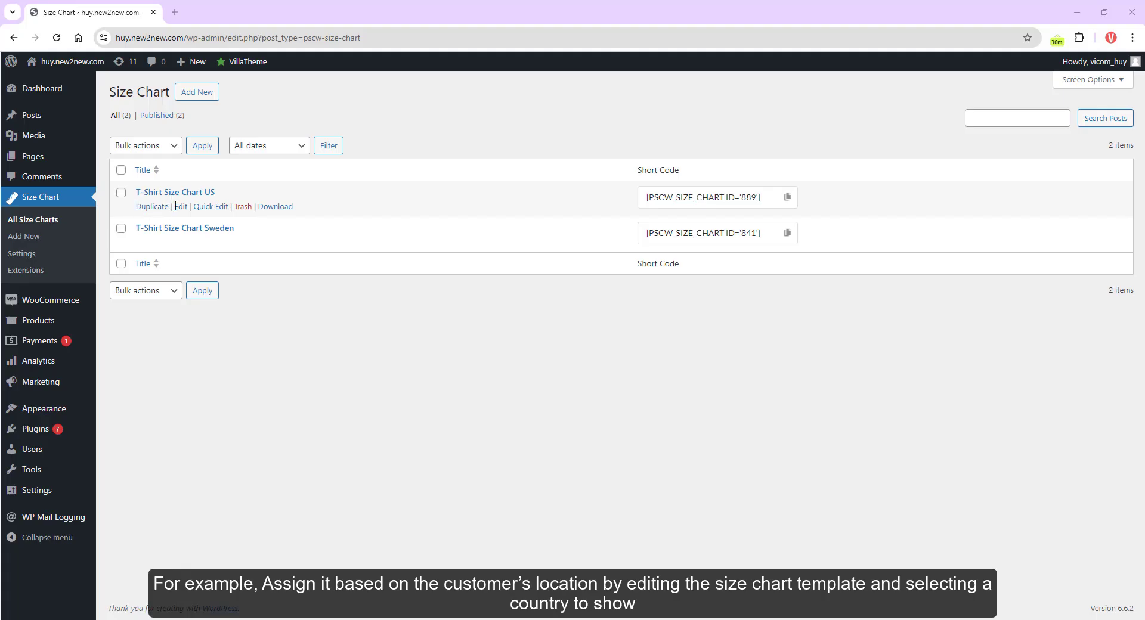
# Step: Open the US and Sweden size chart templates and review their selected countries to show
pyautogui.middleClick(181, 207)
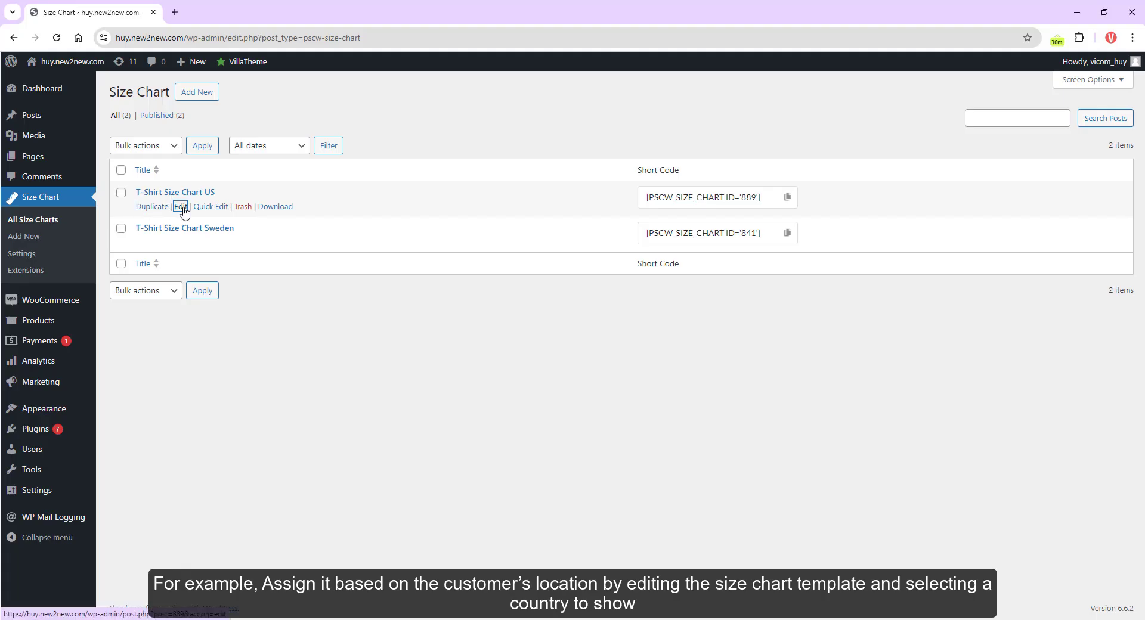
pyautogui.middleClick(180, 242)
pyautogui.click(221, 14)
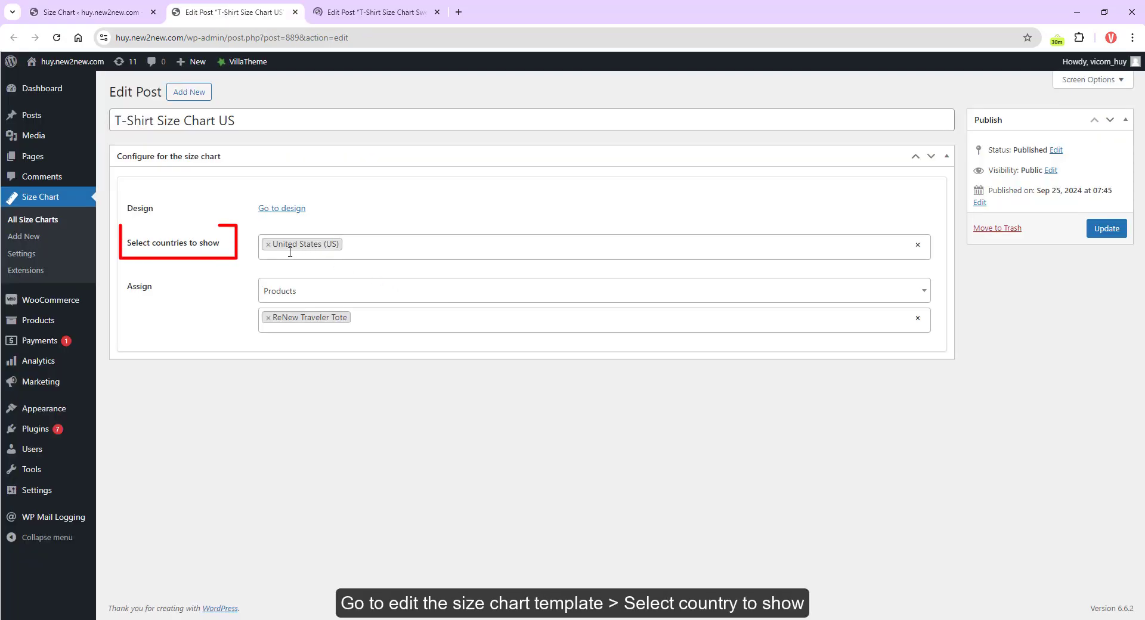
pyautogui.click(372, 249)
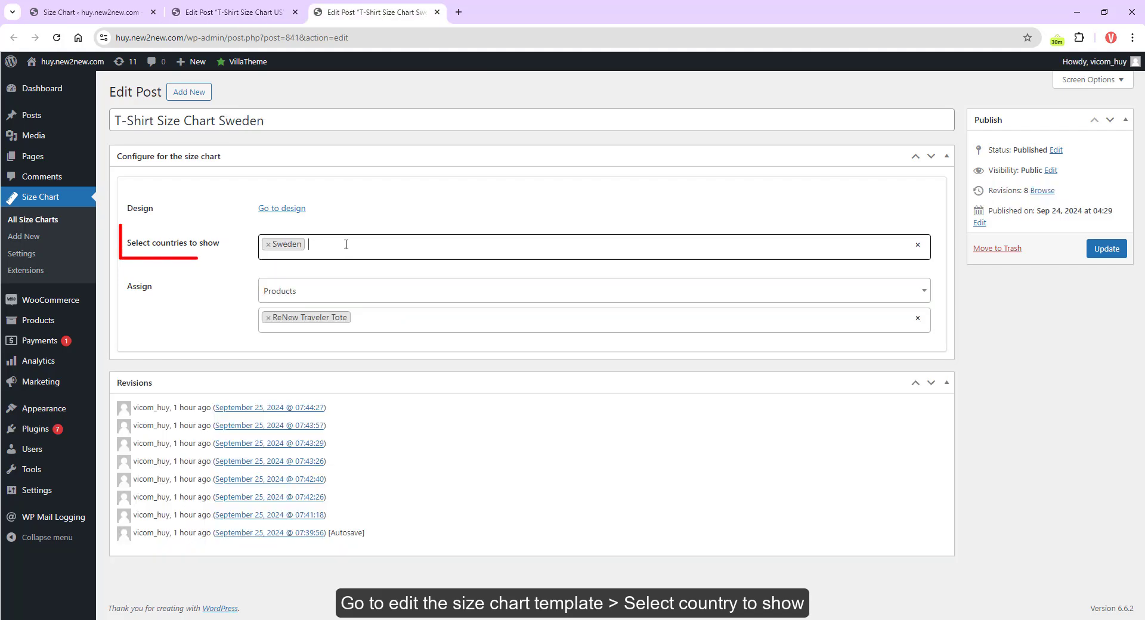
pyautogui.click(346, 245)
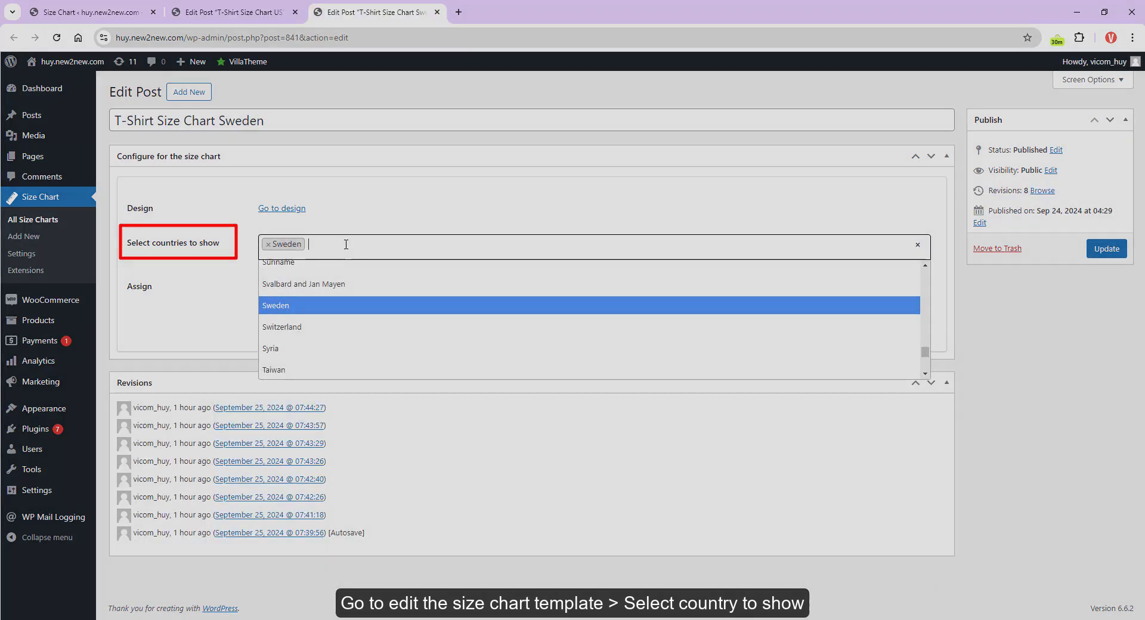
pyautogui.click(345, 245)
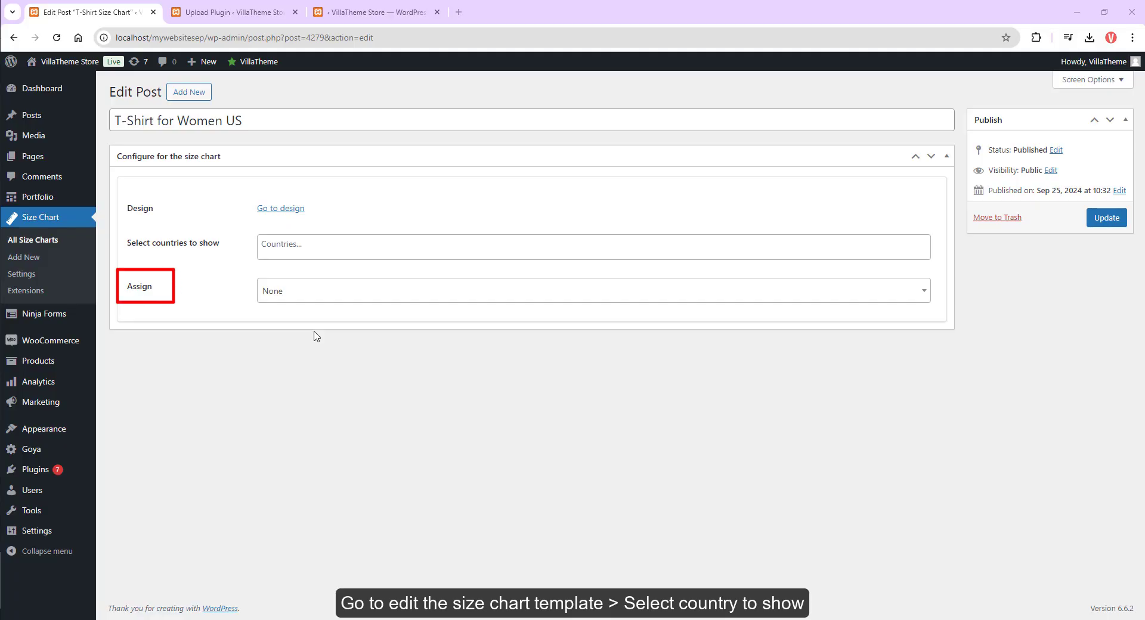
# Step: Set the T-Shirt for Women US chart's assignment to All Products
pyautogui.click(302, 293)
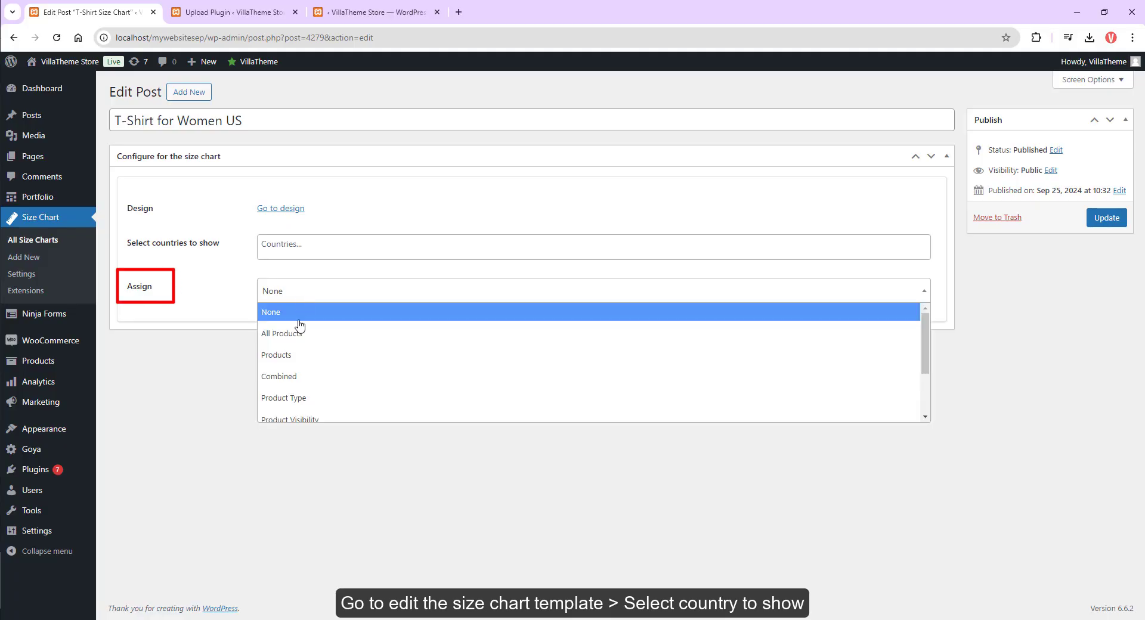
pyautogui.scroll(-3, 300, 327)
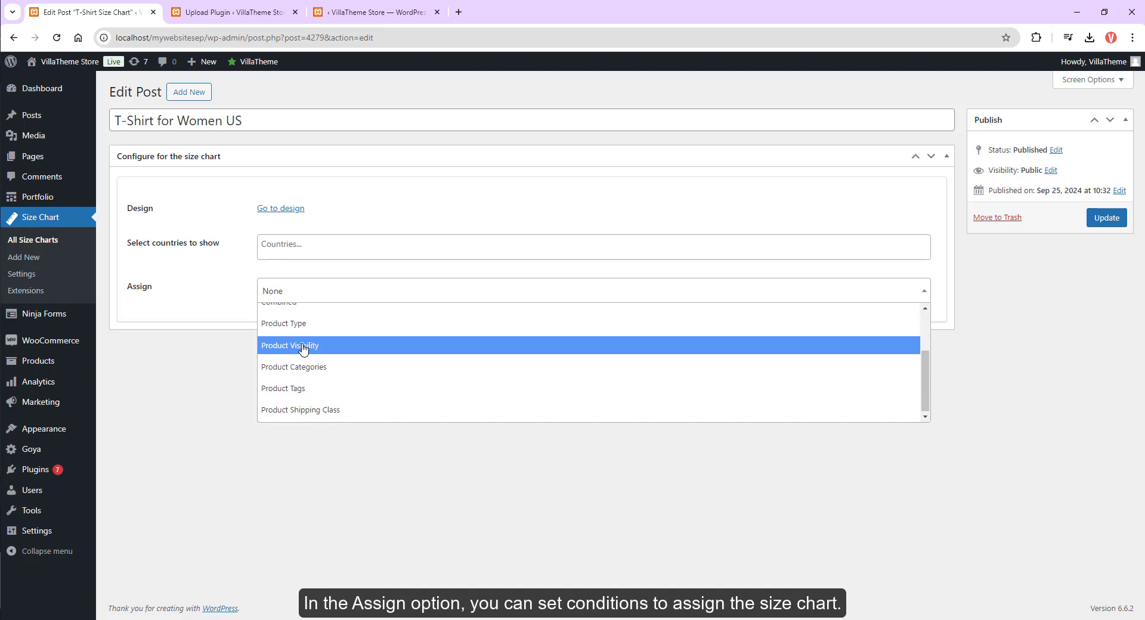
pyautogui.scroll(2, 304, 349)
pyautogui.click(311, 339)
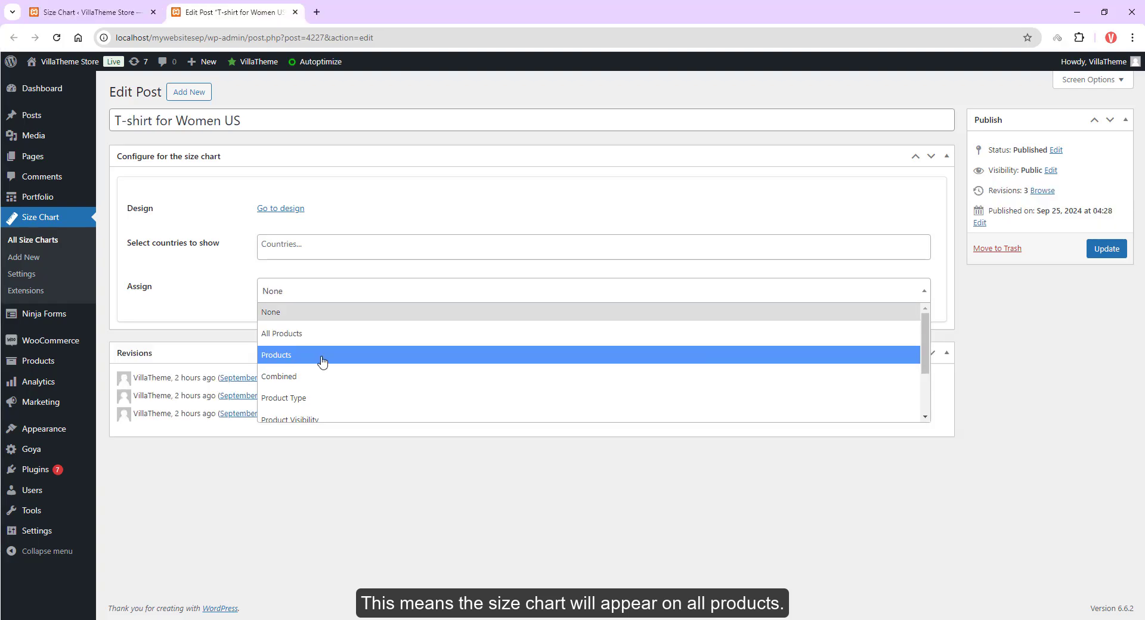
# Step: Assign the T-shirt for Women US chart to the ReNew Traveler Tote product and update it
pyautogui.click(322, 359)
pyautogui.click(302, 318)
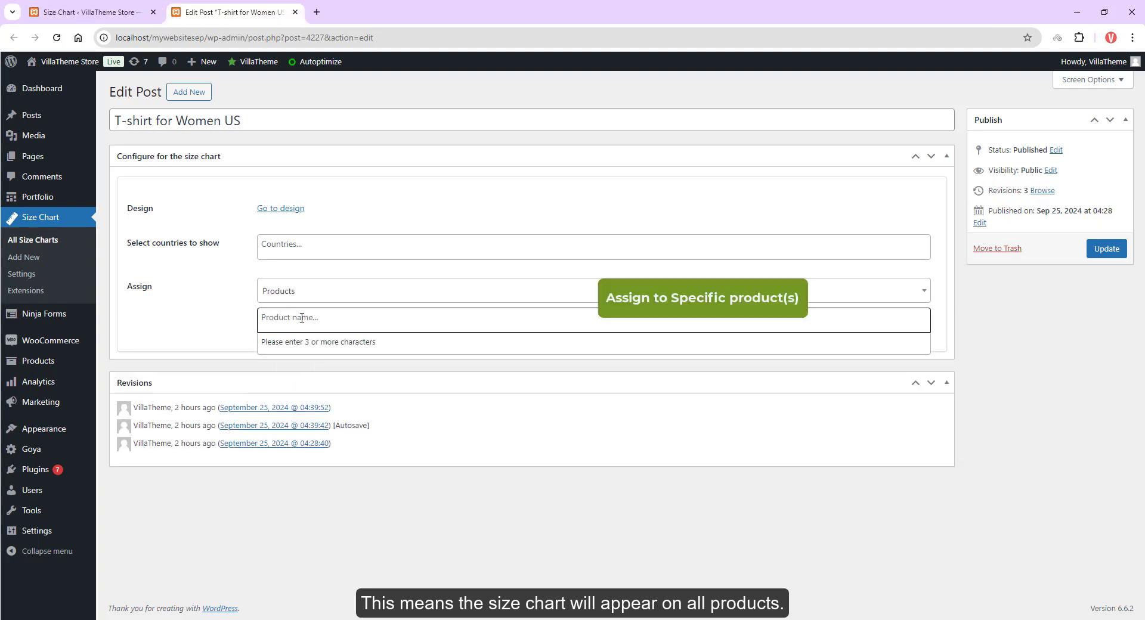
pyautogui.write('renew')
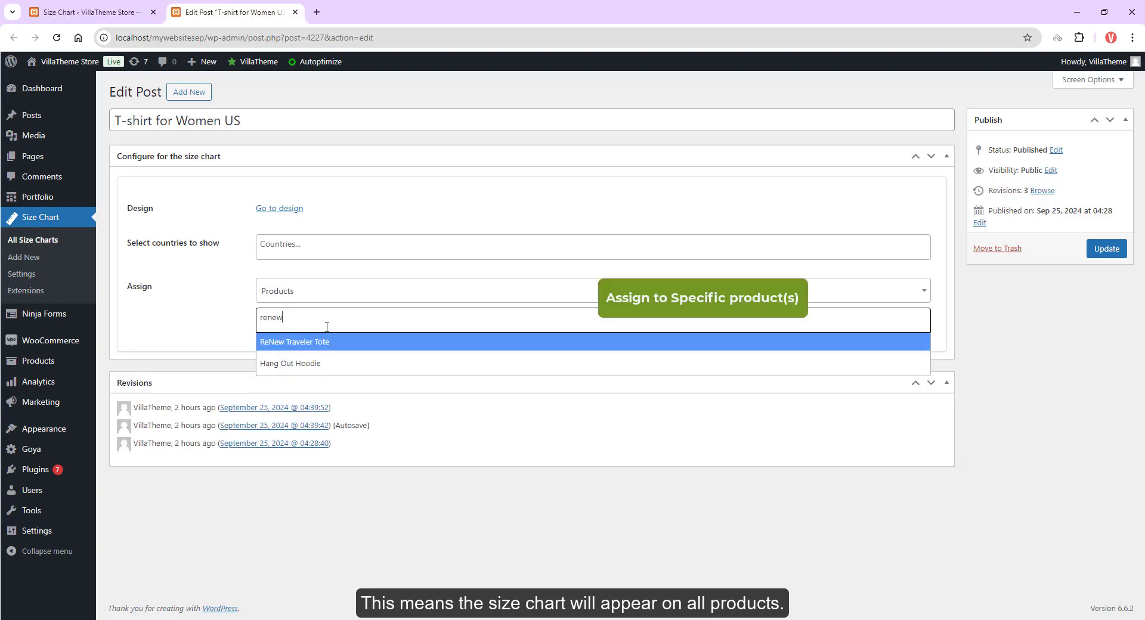
pyautogui.click(298, 346)
pyautogui.click(1107, 249)
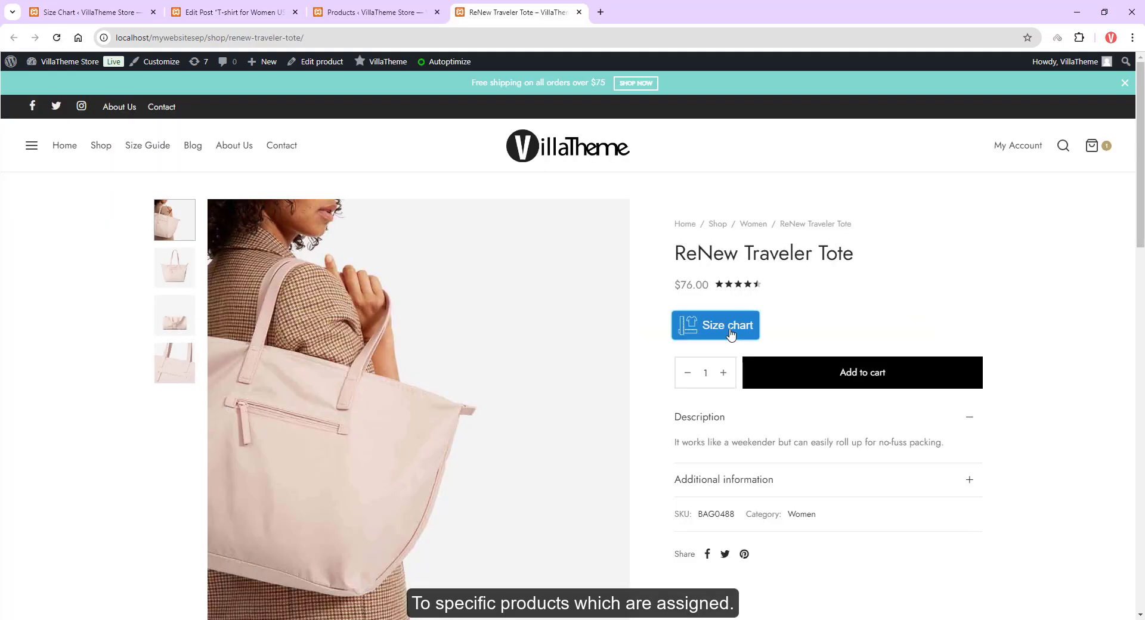
# Step: Open the size chart popup on the ReNew Traveler Tote product page and scroll through its contents
pyautogui.click(721, 325)
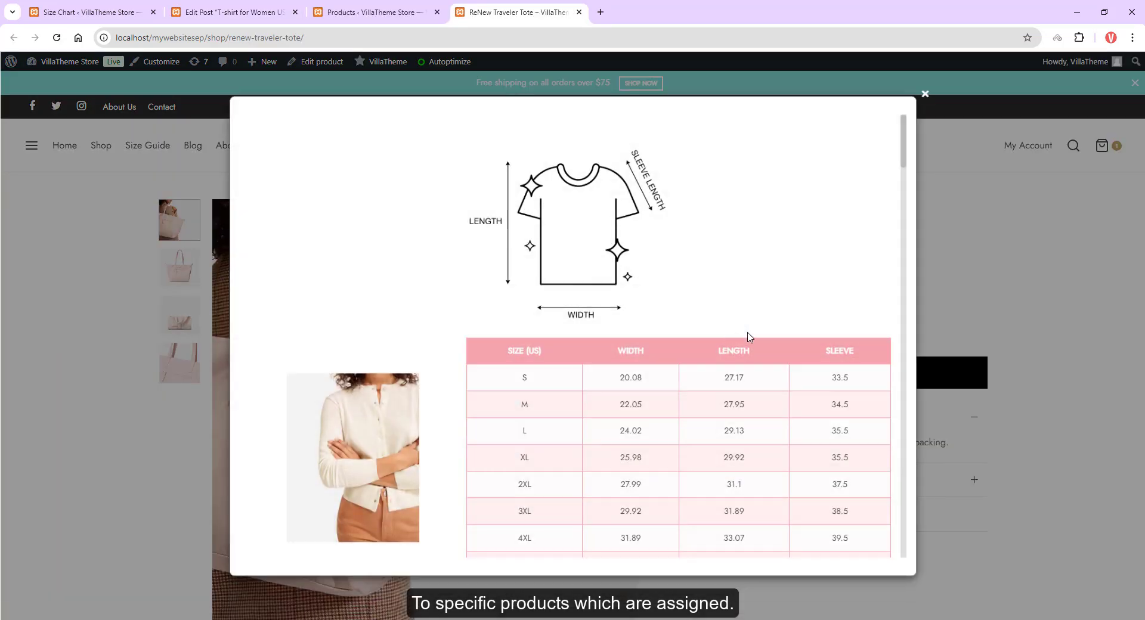
pyautogui.scroll(-6, 907, 191)
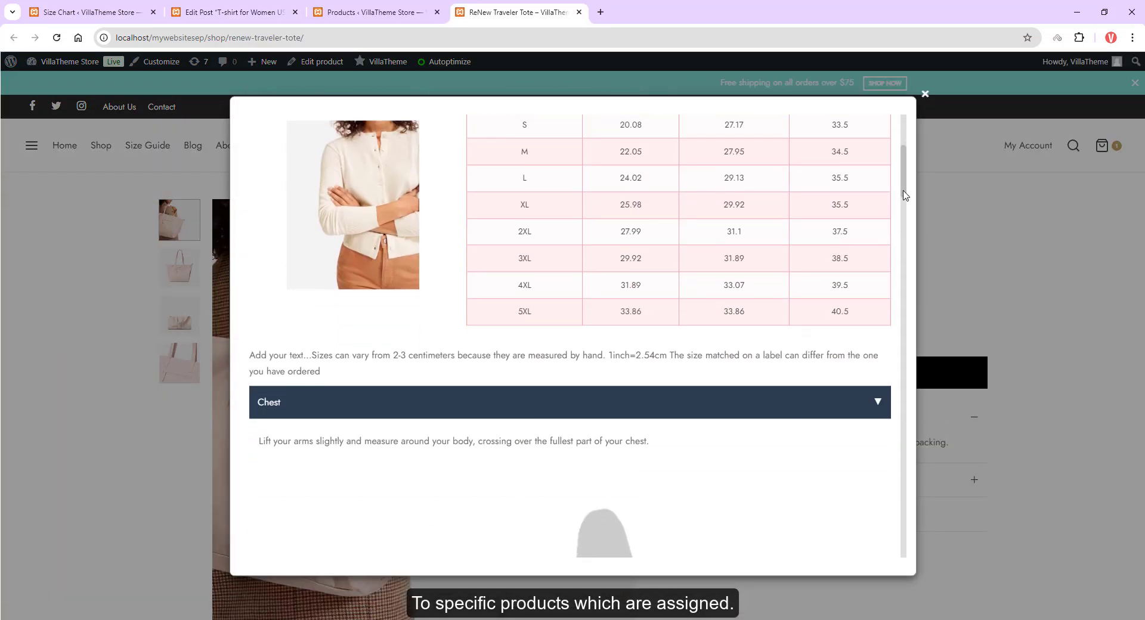
pyautogui.scroll(-15, 899, 214)
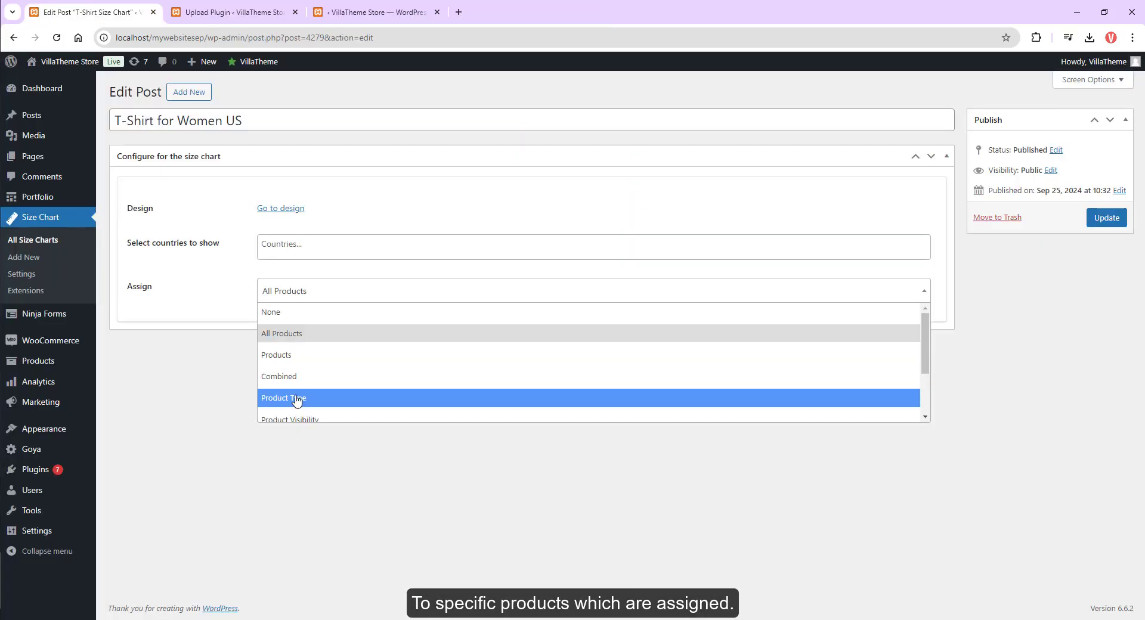
# Step: Assign the T-Shirt for Women US chart to the simple and variable product types
pyautogui.click(297, 399)
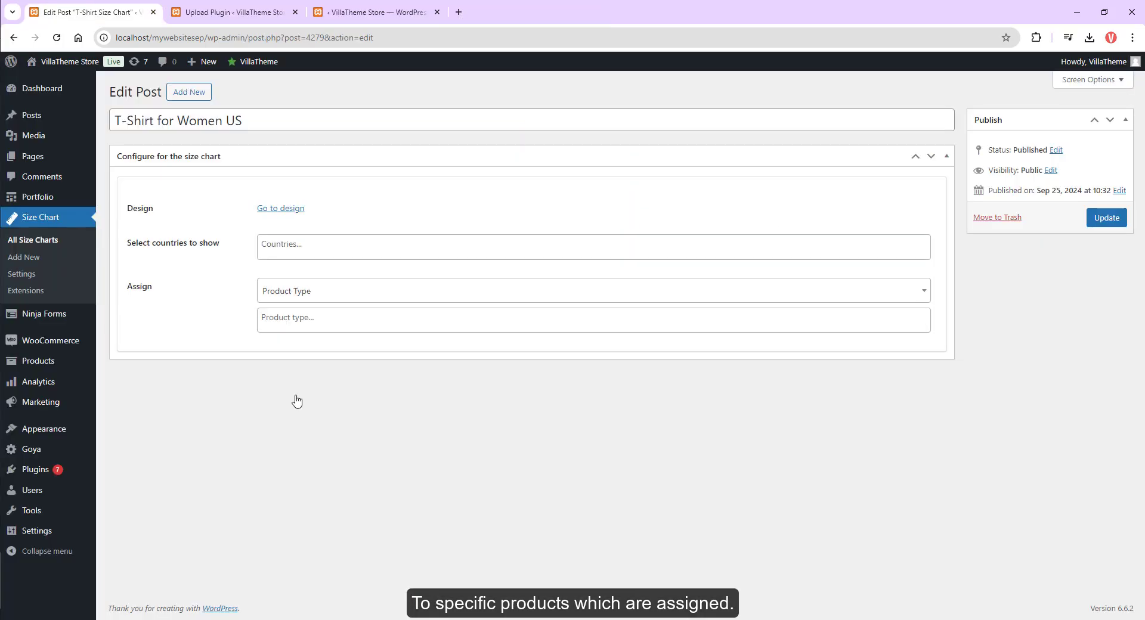
pyautogui.click(307, 321)
pyautogui.write('simple')
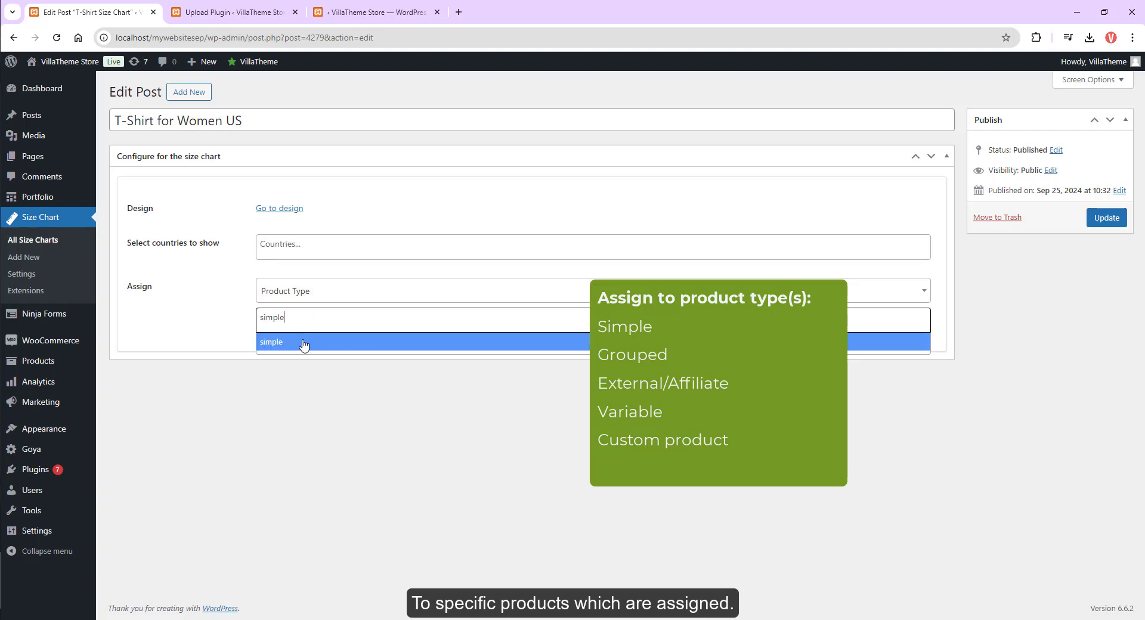
pyautogui.click(303, 345)
pyautogui.write('vari')
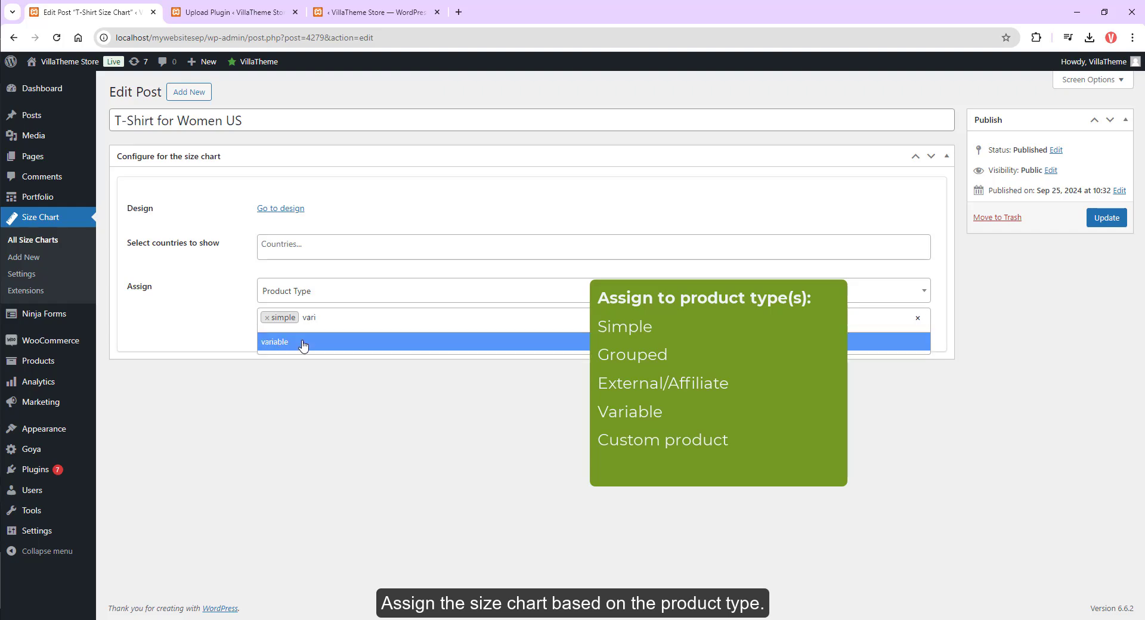
pyautogui.click(304, 342)
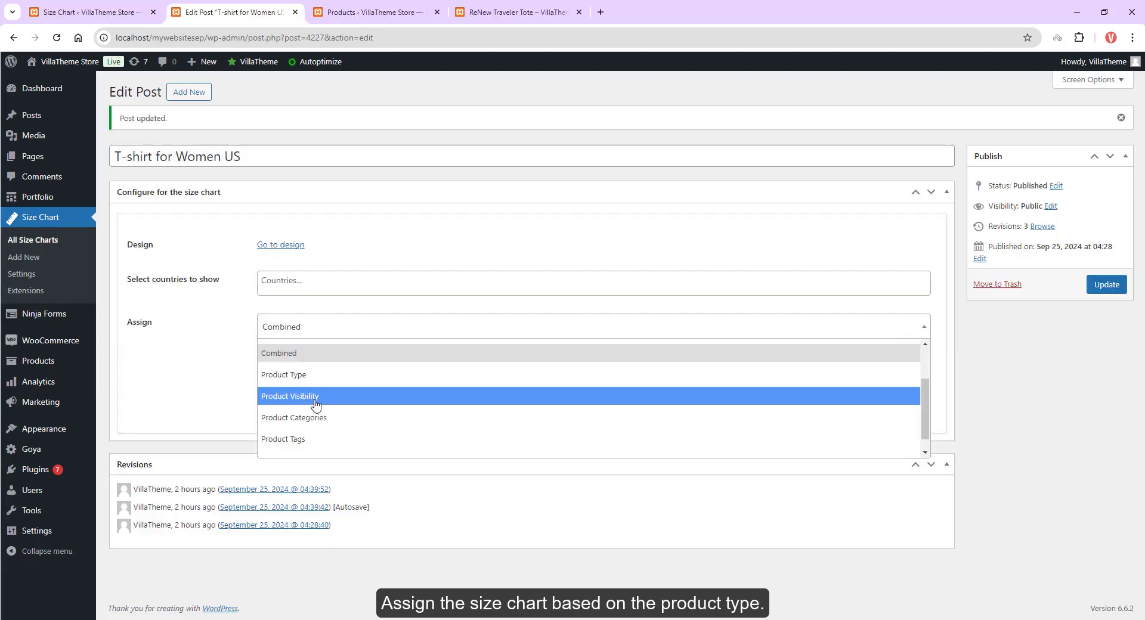
# Step: Switch the chart's assignment to Product Visibility and pick the exclude-from-catalog term
pyautogui.click(316, 400)
pyautogui.click(338, 357)
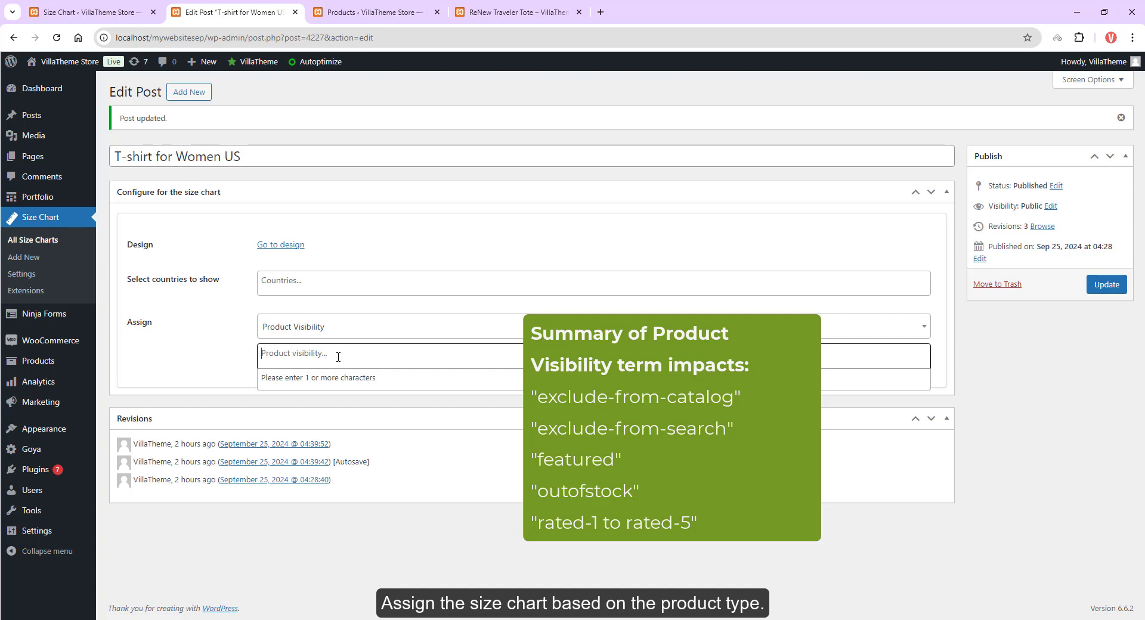
pyautogui.write('ra')
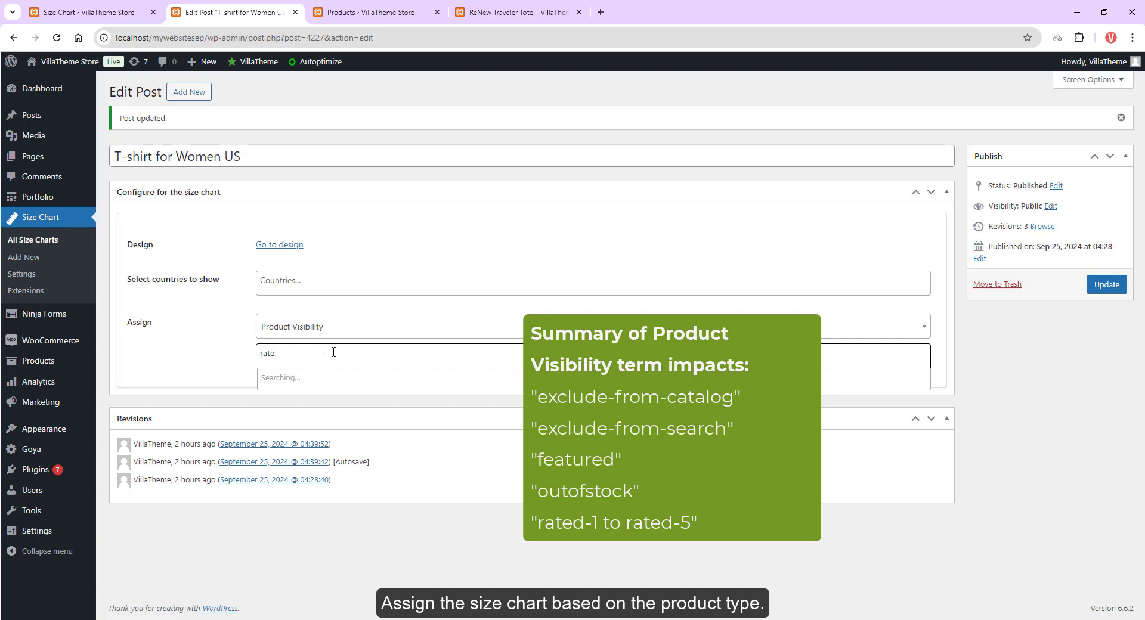
pyautogui.write('te')
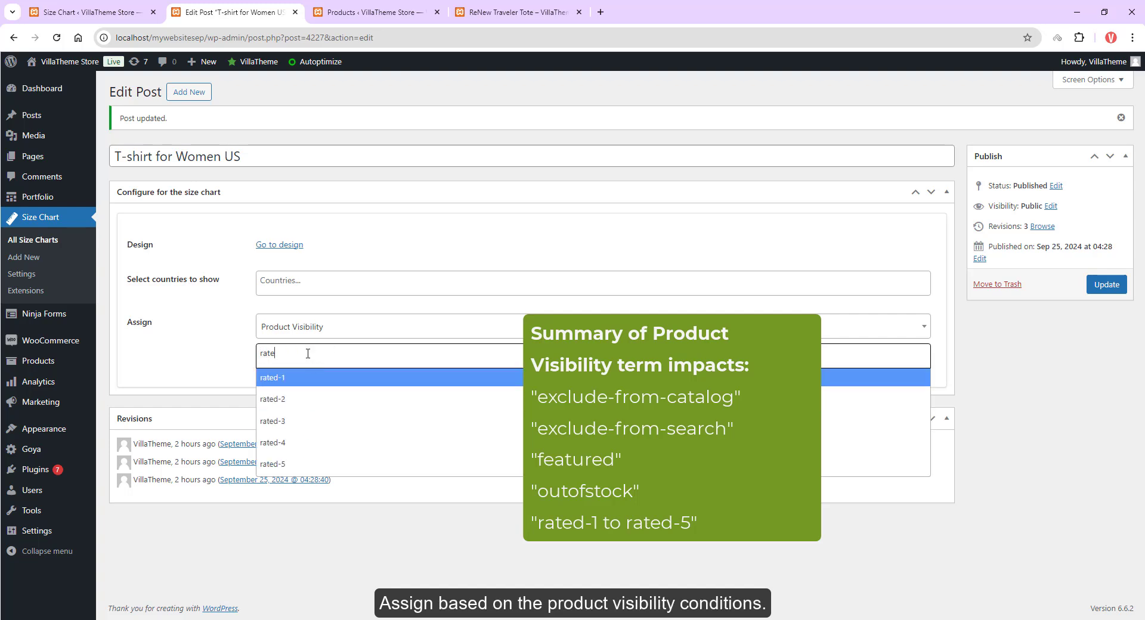
pyautogui.hotkey('ctrl', 'a')
pyautogui.write('exx')
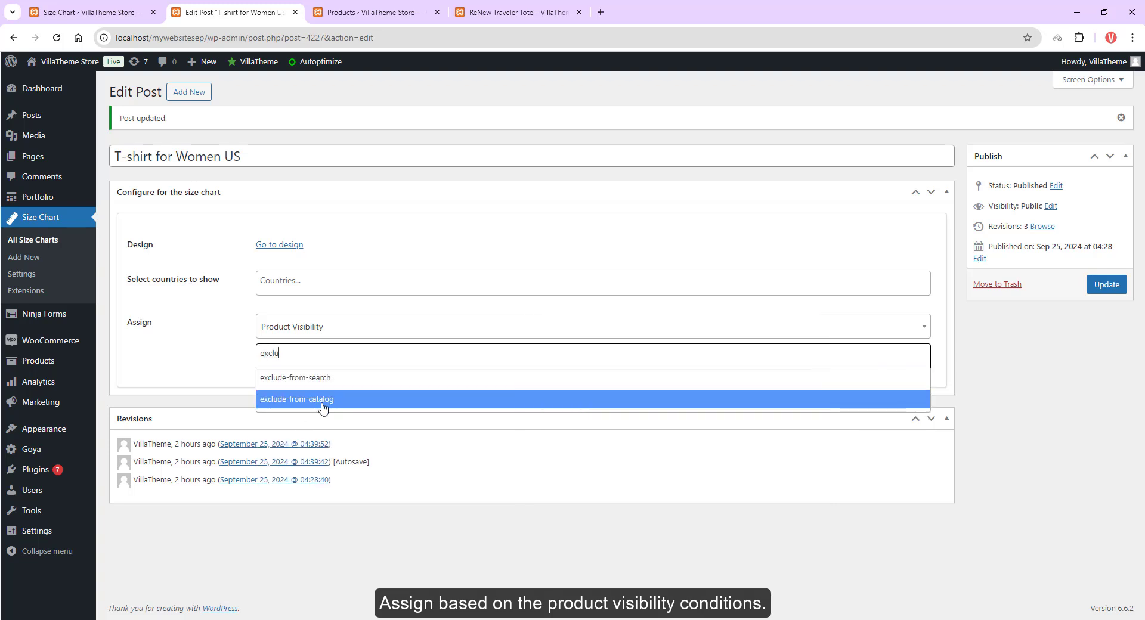
pyautogui.click(325, 333)
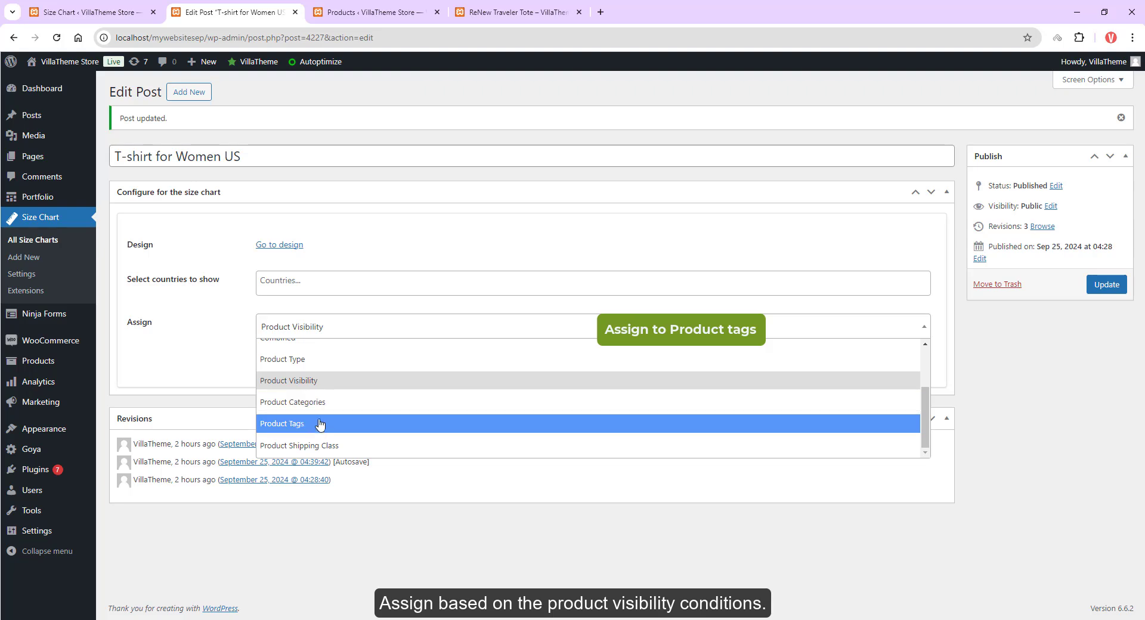
# Step: Choose Product Tags as the chart's assignment and add the tag Bag to the ReNew Traveler Tote product
pyautogui.click(318, 424)
pyautogui.click(513, 12)
pyautogui.scroll(-6, 1068, 418)
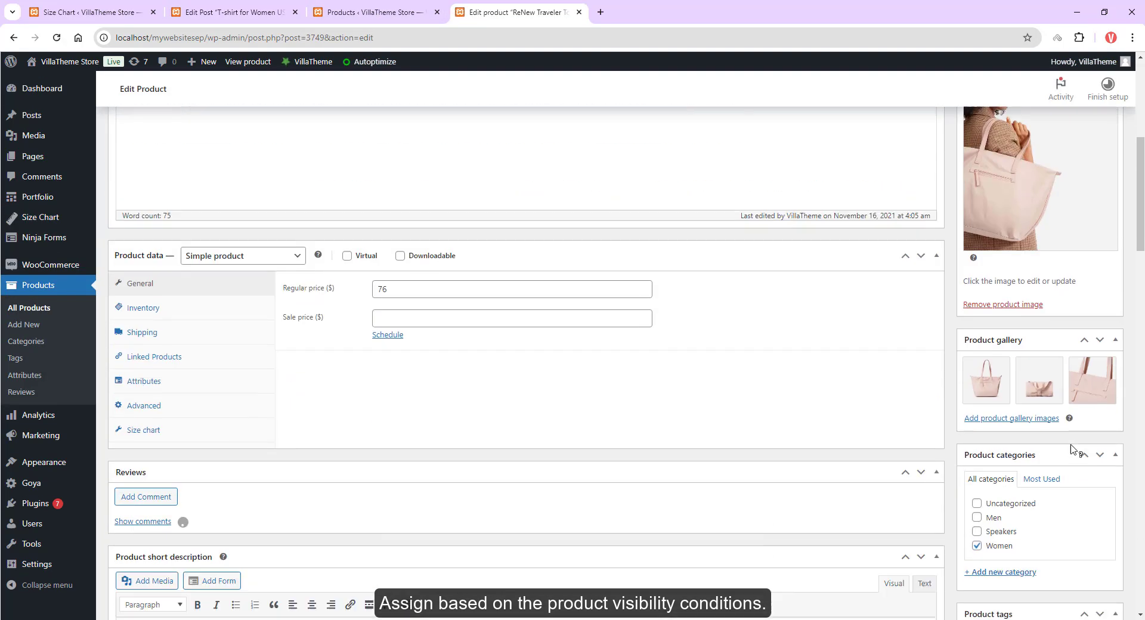
pyautogui.click(1062, 482)
pyautogui.write('Bag')
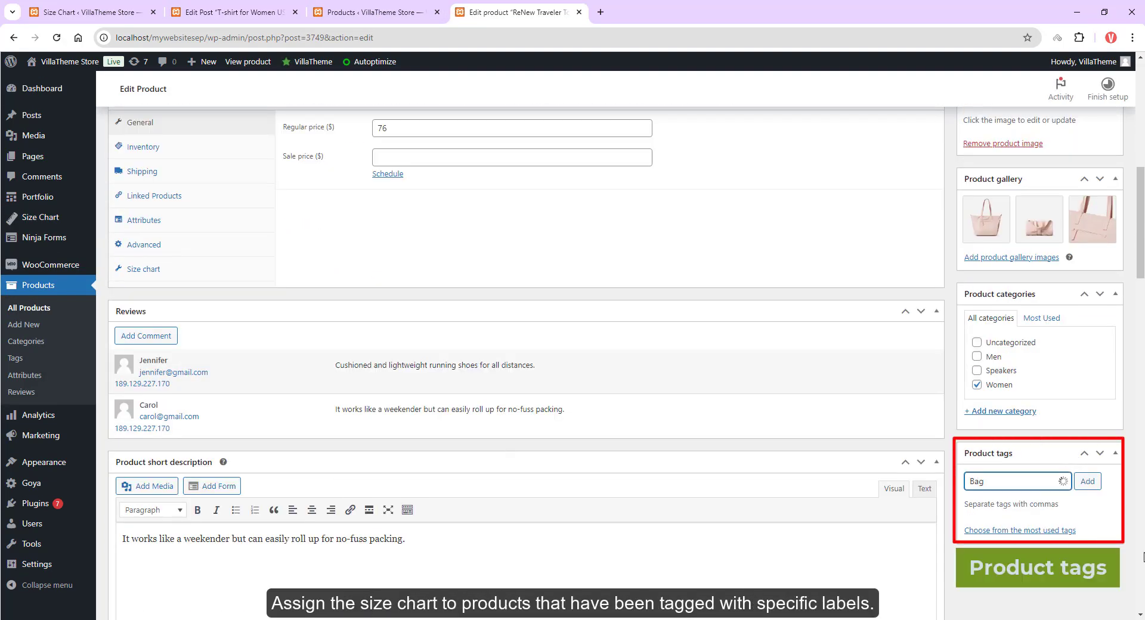
pyautogui.click(1087, 489)
# Step: Open the product tags list and search the chart's tag field for b
pyautogui.scroll(10, 1133, 271)
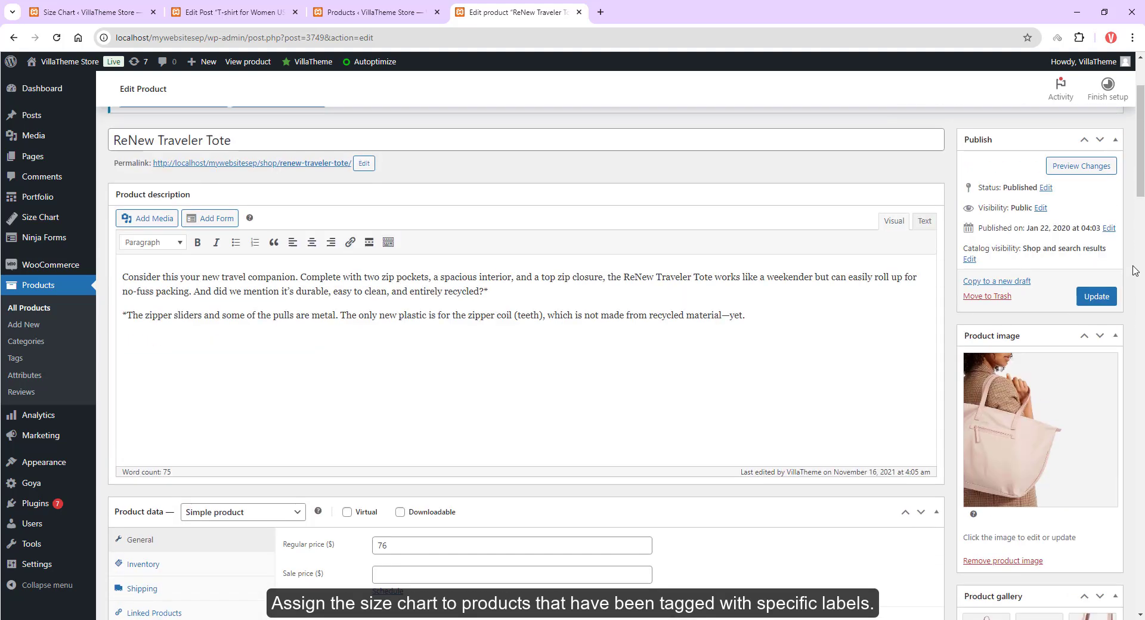
pyautogui.click(25, 363)
pyautogui.keyDown('ctrl'); pyautogui.keyDown('shift'); pyautogui.click(25, 363); pyautogui.keyUp('shift'); pyautogui.keyUp('ctrl')
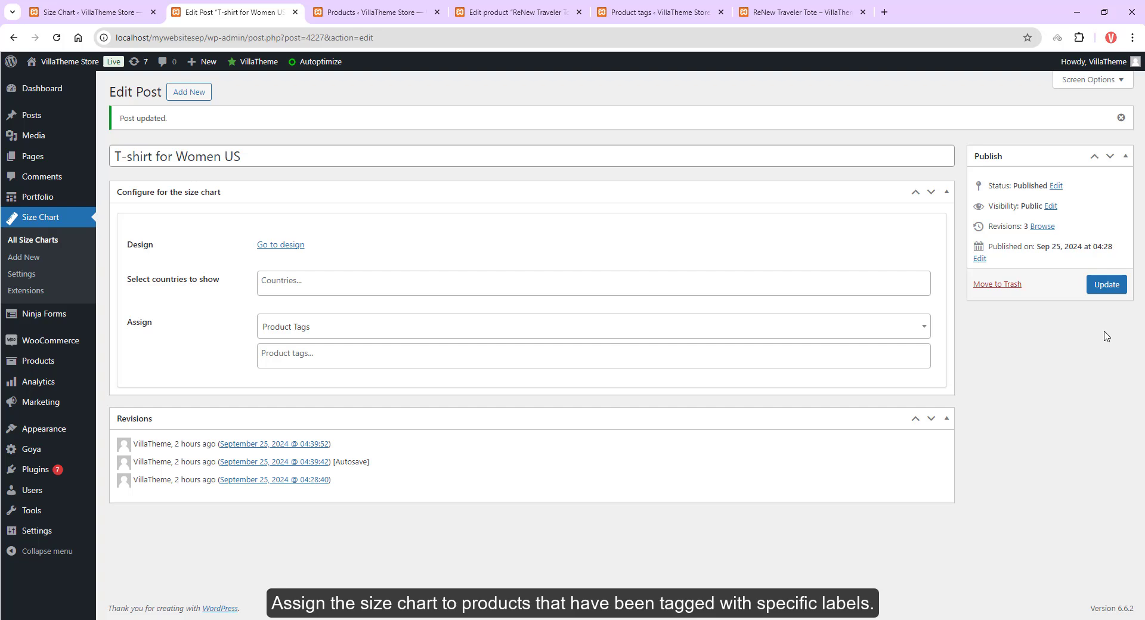
pyautogui.click(318, 352)
pyautogui.write('b')
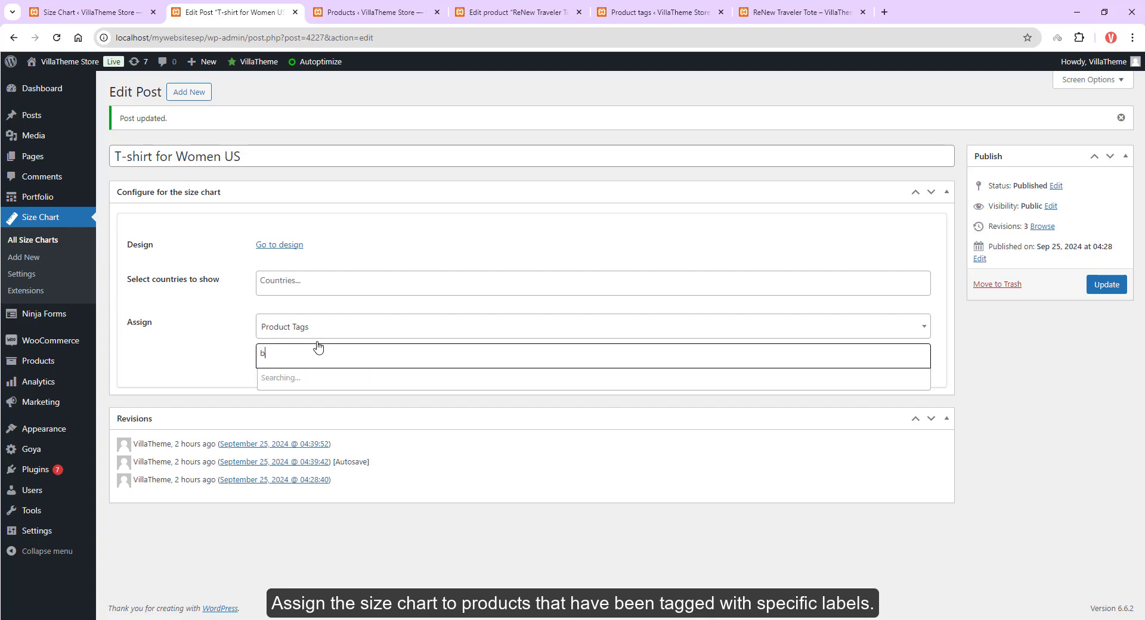
# Step: Switch the chart's assignment to Product Shipping Class and open its class field
pyautogui.click(286, 329)
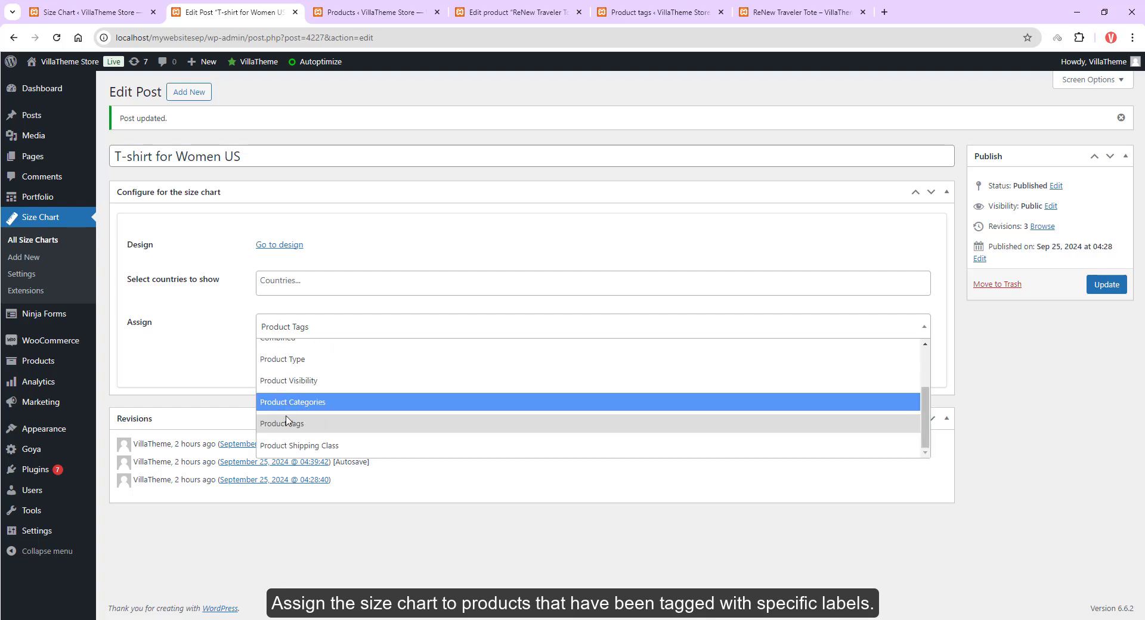
pyautogui.click(292, 446)
pyautogui.click(262, 361)
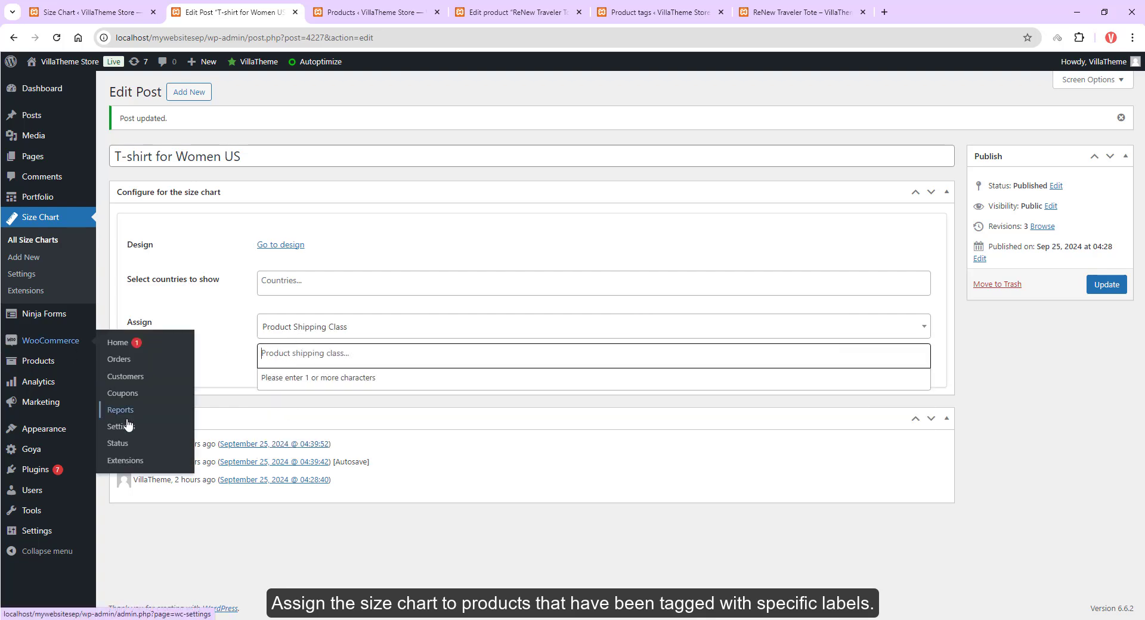
# Step: Open the WooCommerce shipping classes settings to review the available classes
pyautogui.keyDown('ctrl'); pyautogui.click(126, 418); pyautogui.keyUp('ctrl')
pyautogui.click(382, 12)
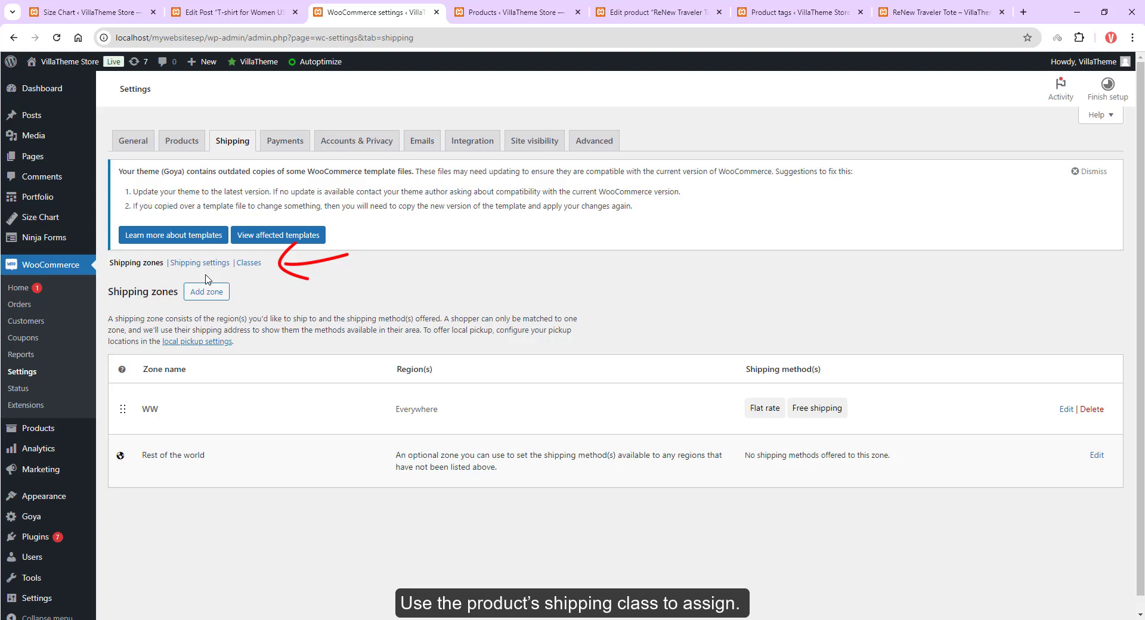
pyautogui.click(248, 263)
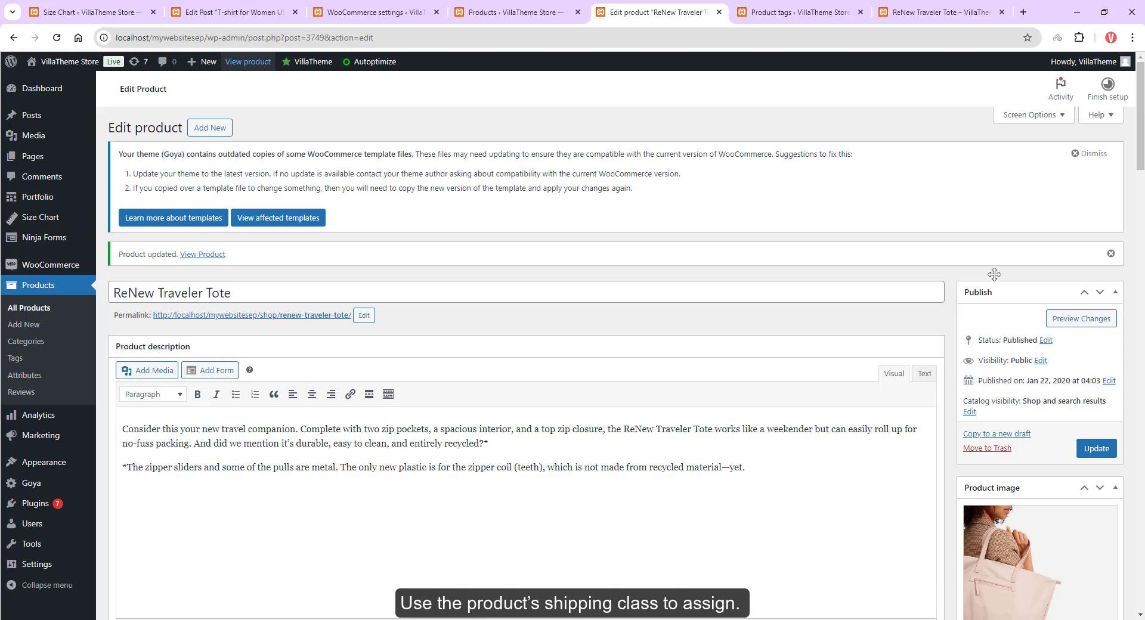
pyautogui.scroll(-8, 988, 272)
# Step: Set the ReNew Traveler Tote's shipping class to Heavy and update the product
pyautogui.click(179, 376)
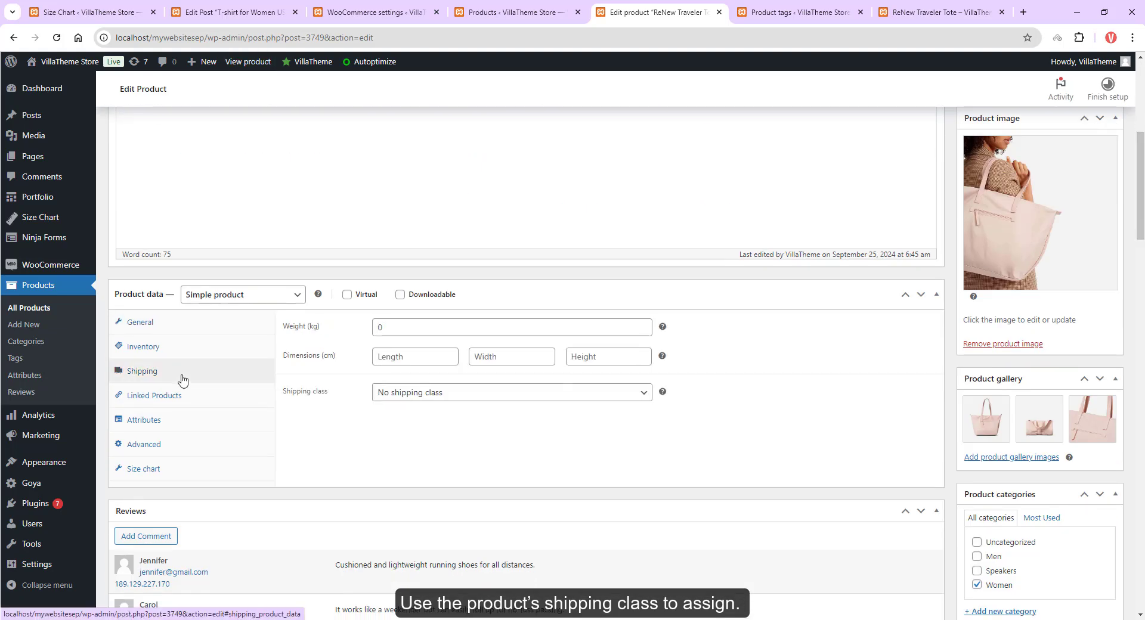
pyautogui.click(394, 393)
pyautogui.click(393, 425)
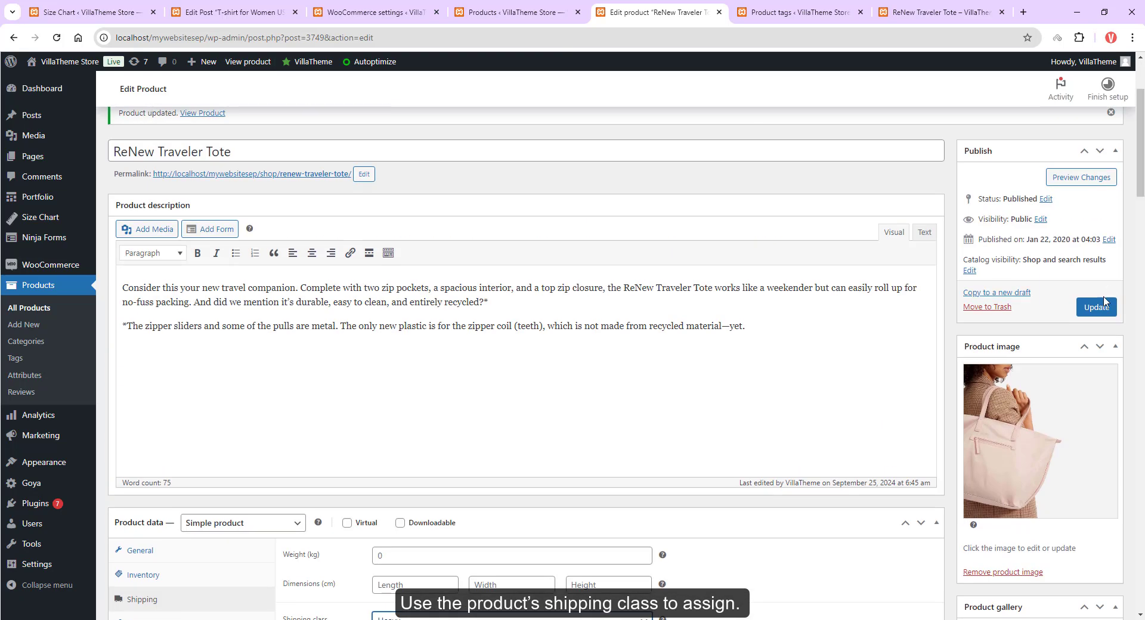
# Step: Back in the chart, assign it by Product Shipping Class and search for the hea class
pyautogui.click(230, 12)
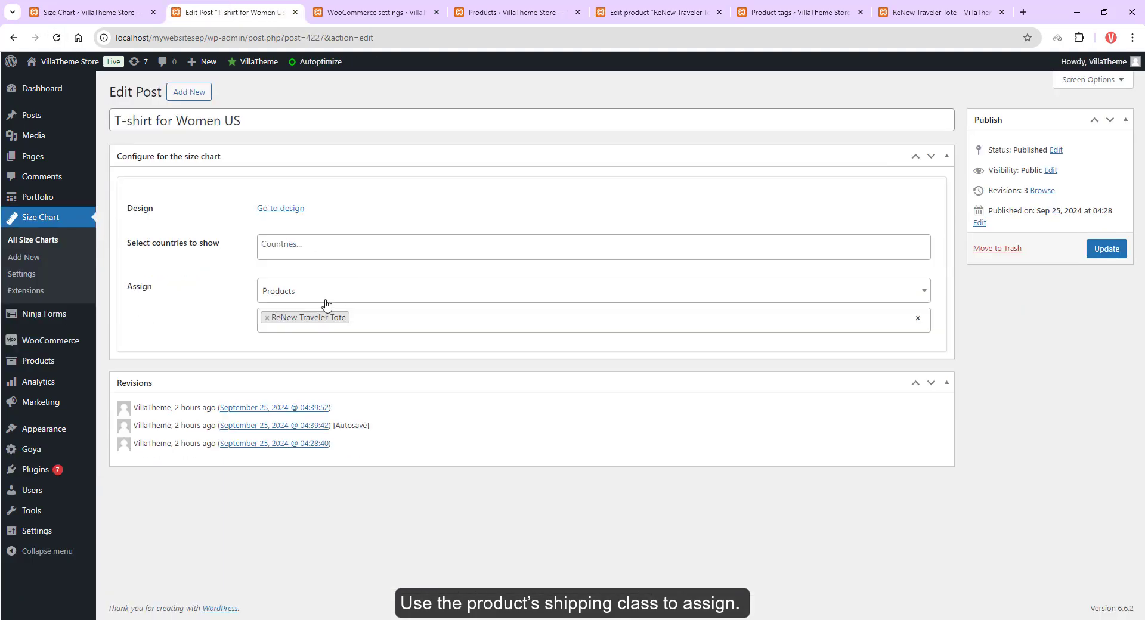
pyautogui.click(325, 298)
pyautogui.click(303, 411)
pyautogui.click(319, 316)
pyautogui.write('hea')
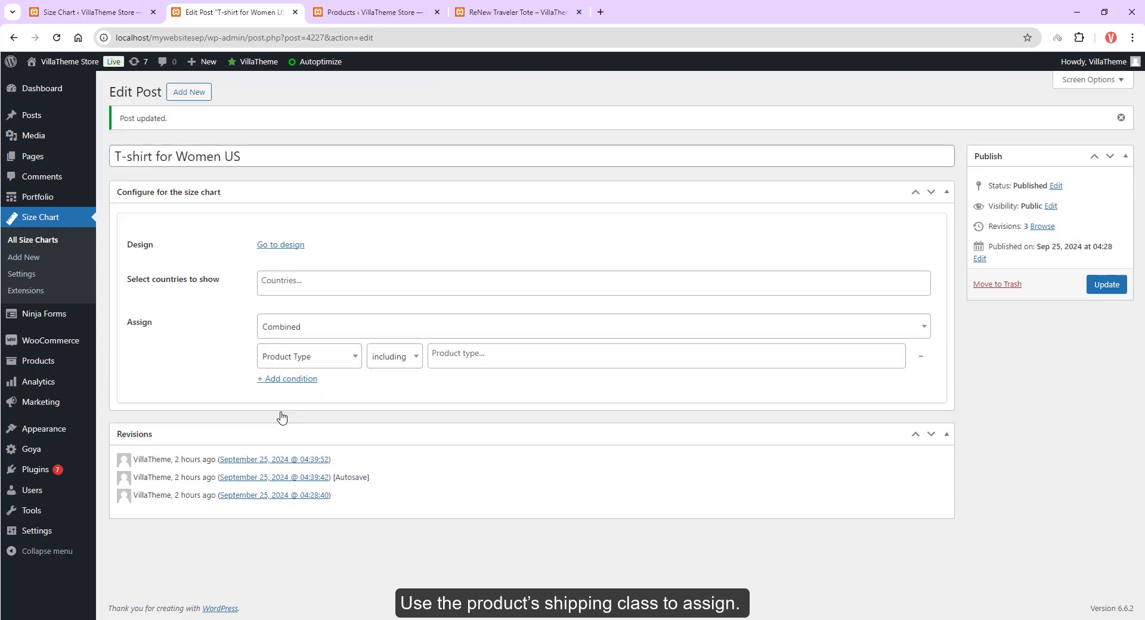
# Step: Set the assignment to Combined with a Product Type condition including simple
pyautogui.click(472, 364)
pyautogui.write('sime')
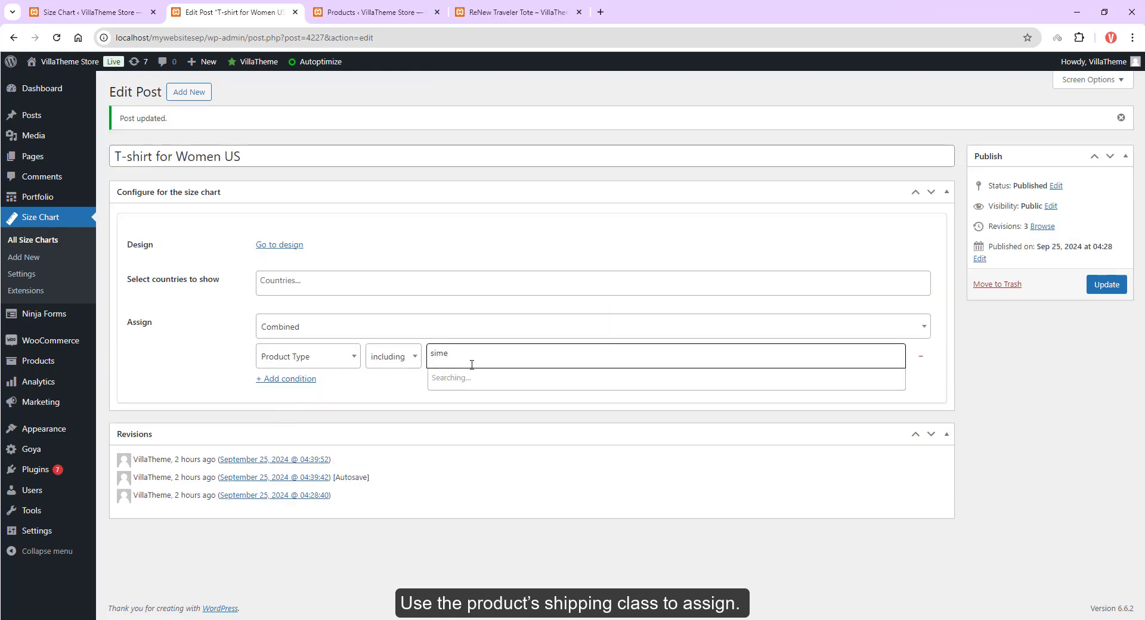
pyautogui.press('BackSpace')
pyautogui.write('p')
pyautogui.click(466, 378)
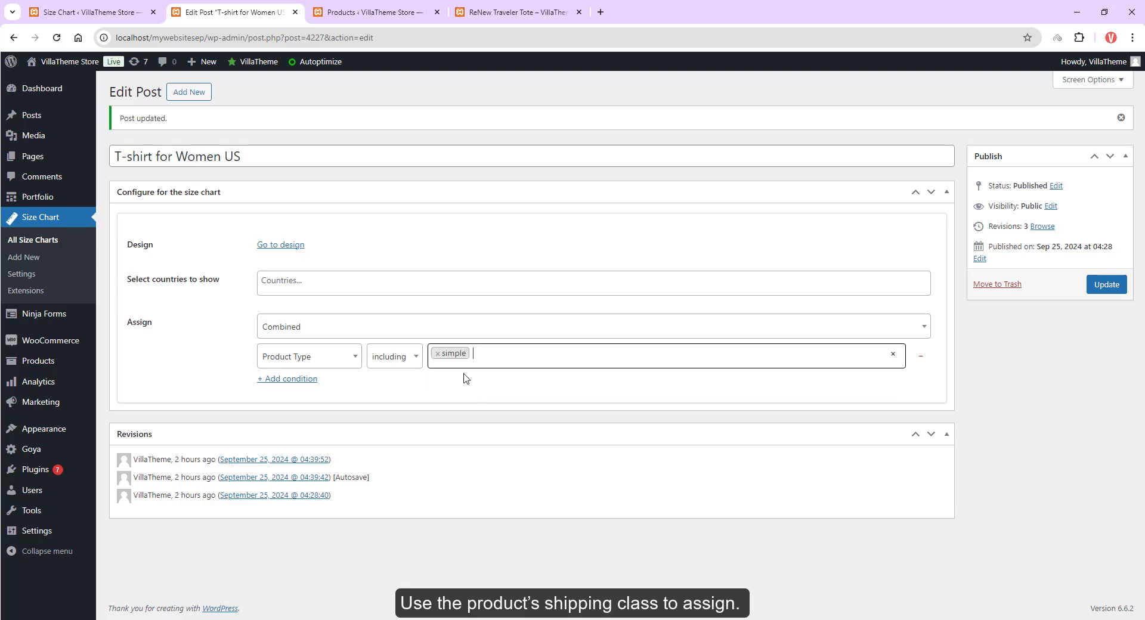
# Step: Add a second combined condition on Product Categories including Women
pyautogui.click(287, 379)
pyautogui.click(342, 393)
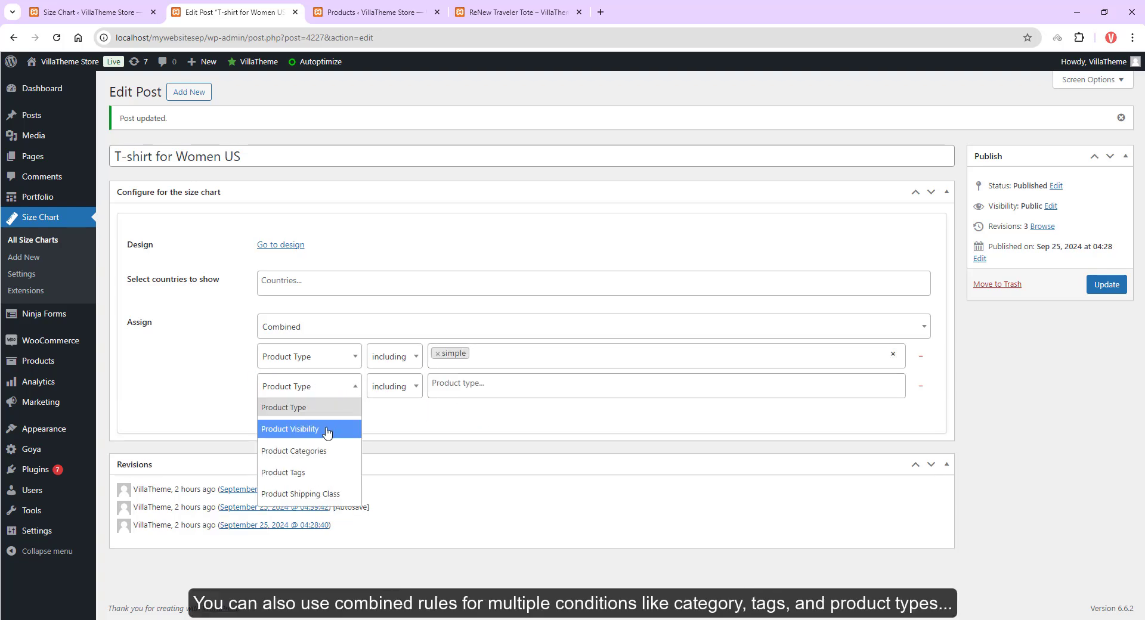
pyautogui.click(310, 451)
pyautogui.click(460, 389)
pyautogui.write('women')
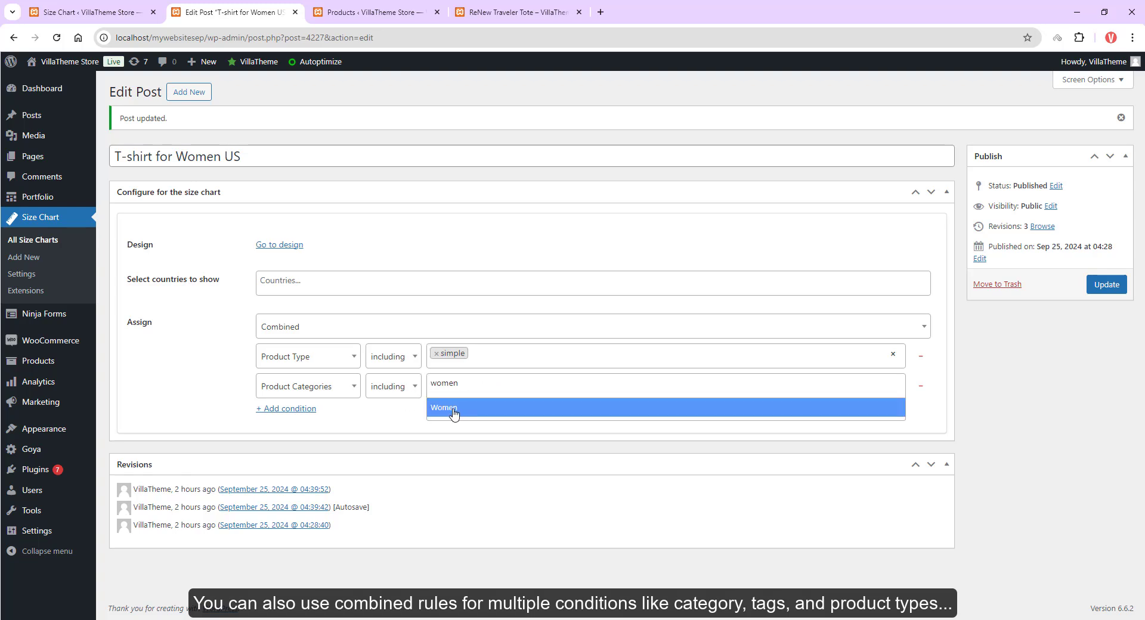
pyautogui.click(453, 410)
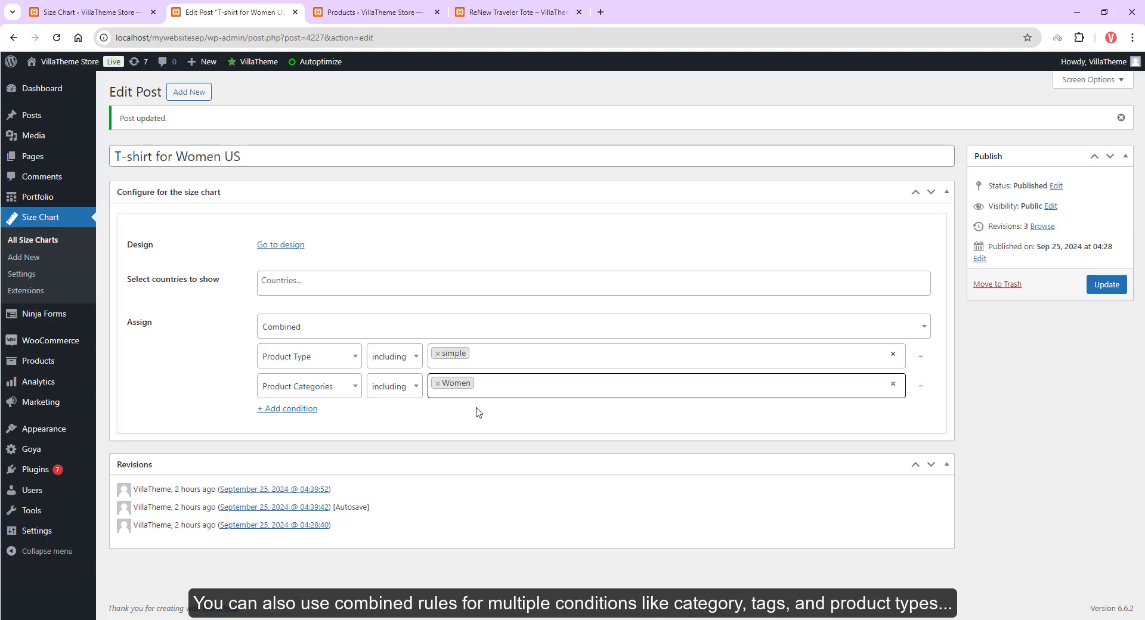
pyautogui.click(297, 330)
pyautogui.scroll(-2, 296, 412)
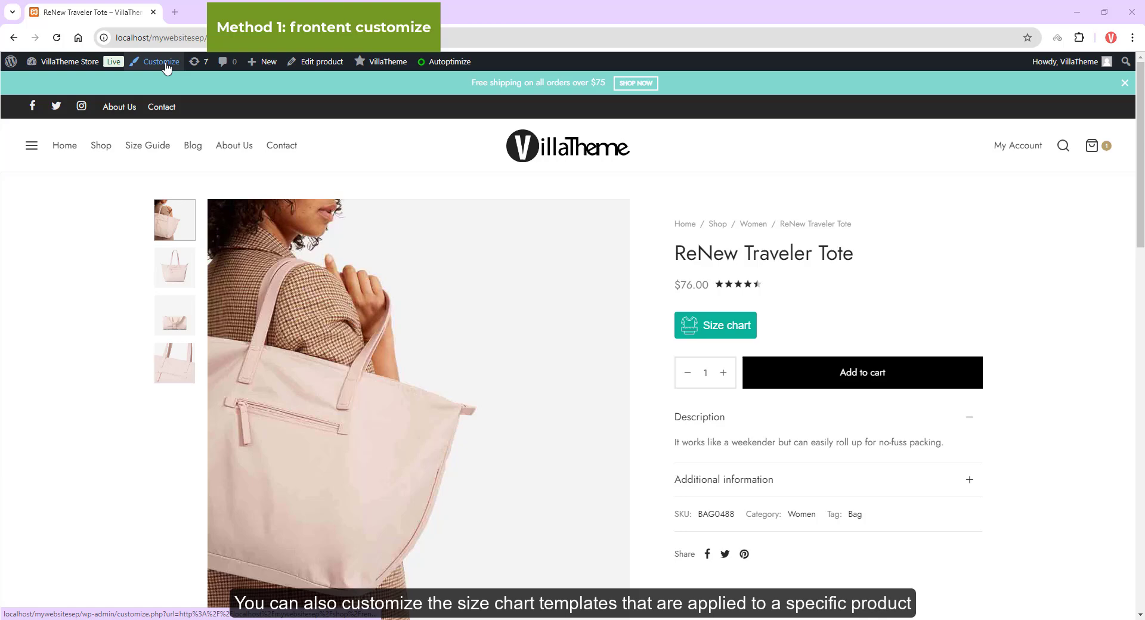
# Step: Open the front-end Customizer's WooCommerce Size Chart Design panel and open the size chart selector
pyautogui.click(166, 64)
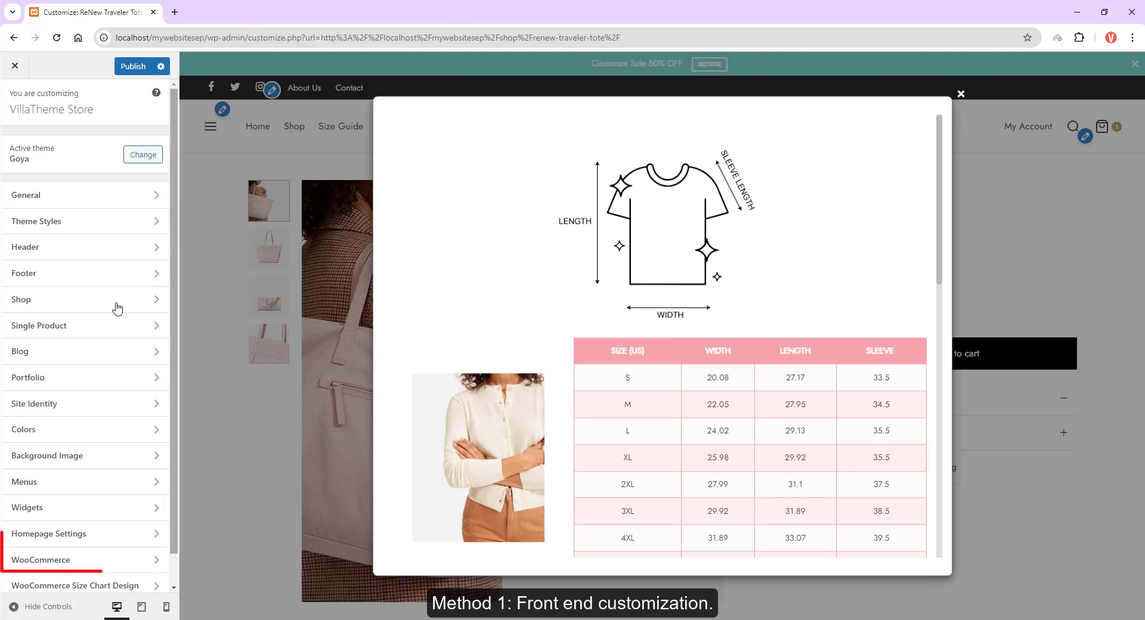
pyautogui.scroll(-1, 78, 507)
pyautogui.click(101, 555)
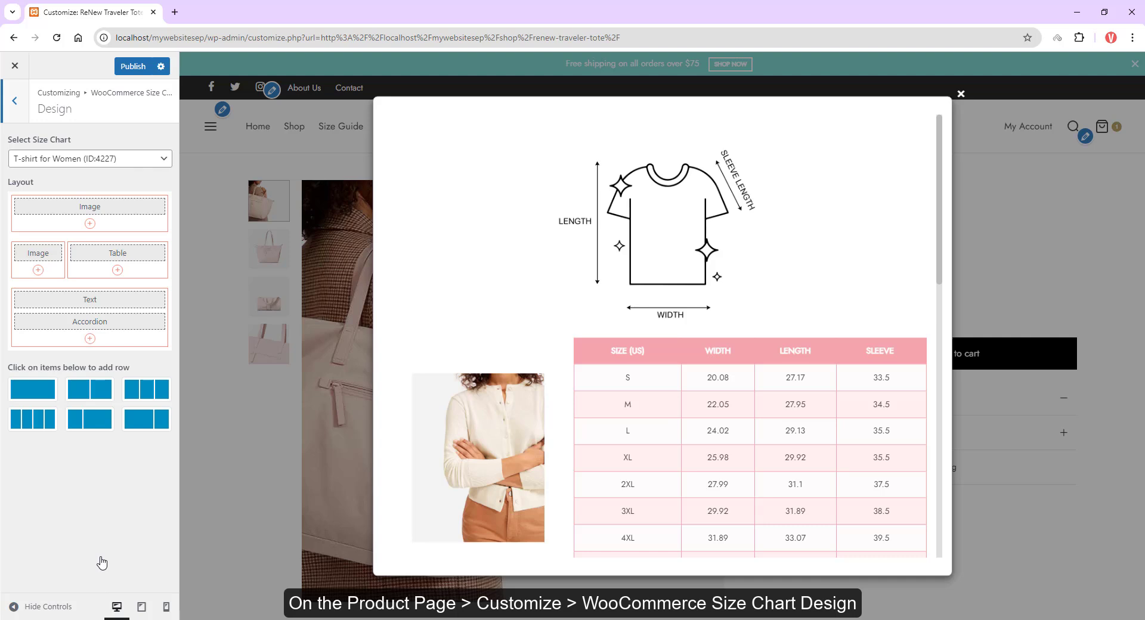
pyautogui.click(142, 160)
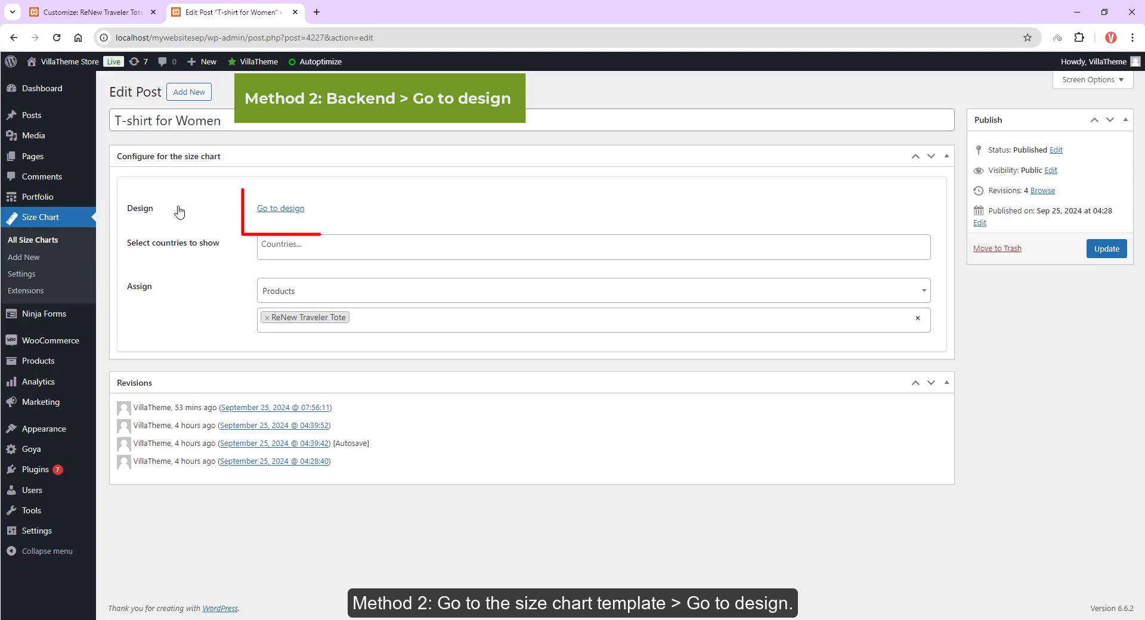
# Step: Open the T-shirt for Women chart's design through its Go to design link
pyautogui.click(292, 210)
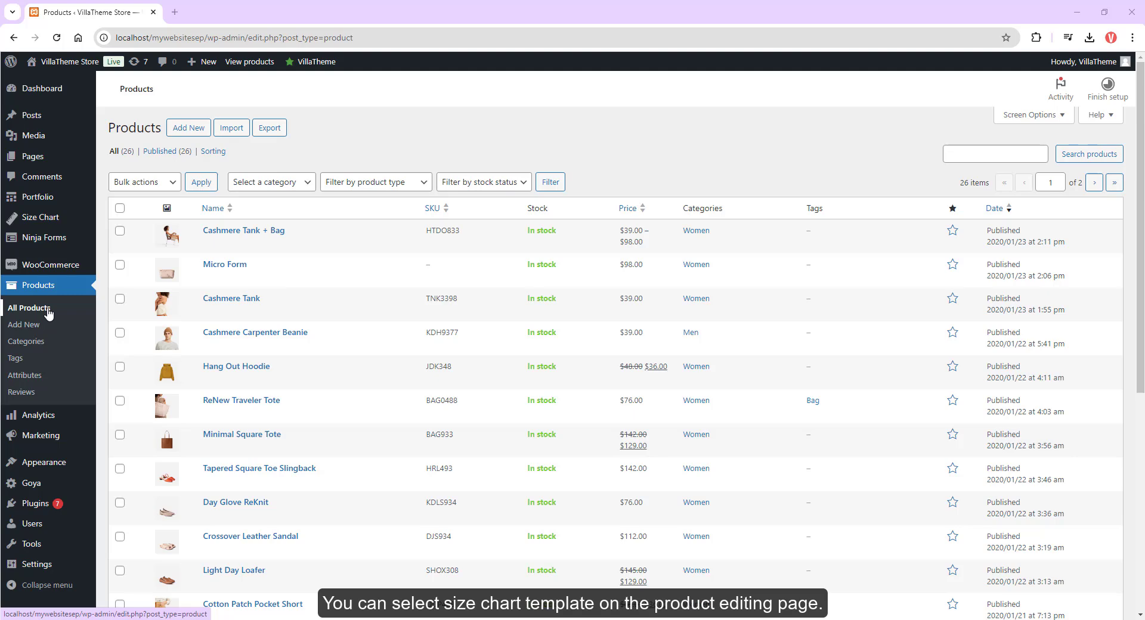
# Step: Open the Micro Form product's editor and go to its Size chart product data section
pyautogui.moveTo(217, 258)
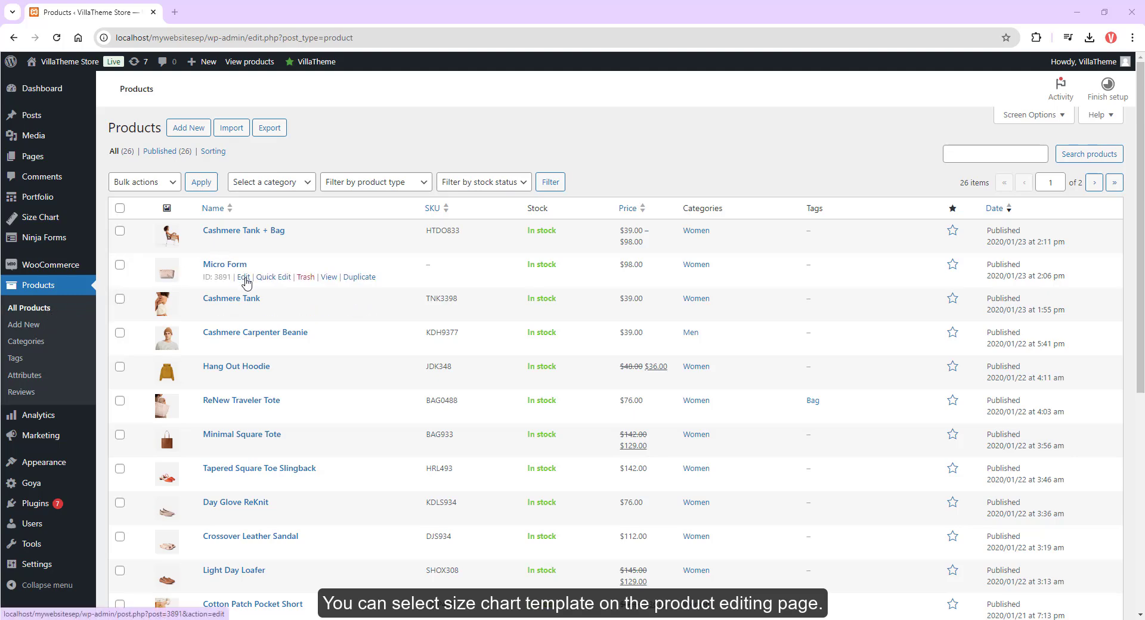
pyautogui.keyDown('ctrl'); pyautogui.click(246, 277); pyautogui.keyUp('ctrl')
pyautogui.click(235, 15)
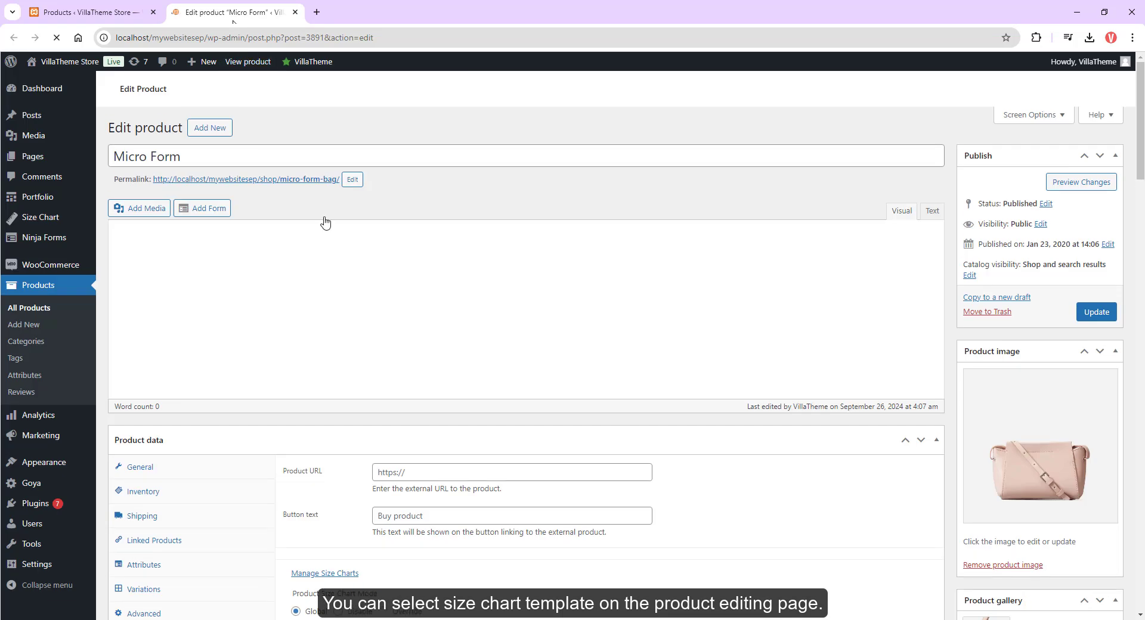
pyautogui.scroll(-3, 454, 325)
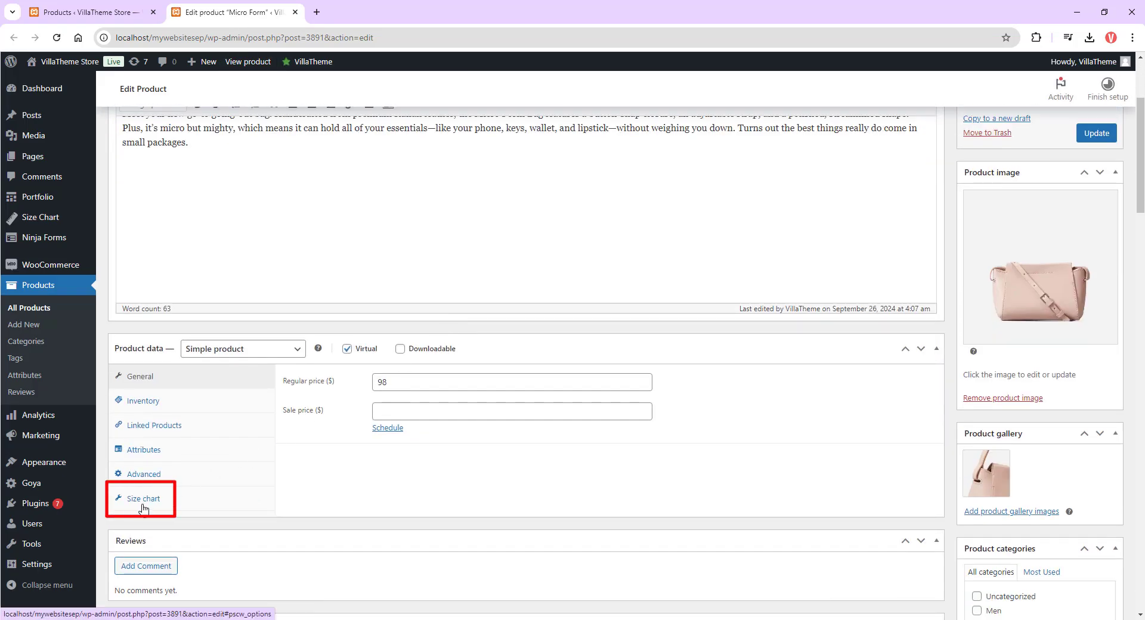
pyautogui.click(147, 504)
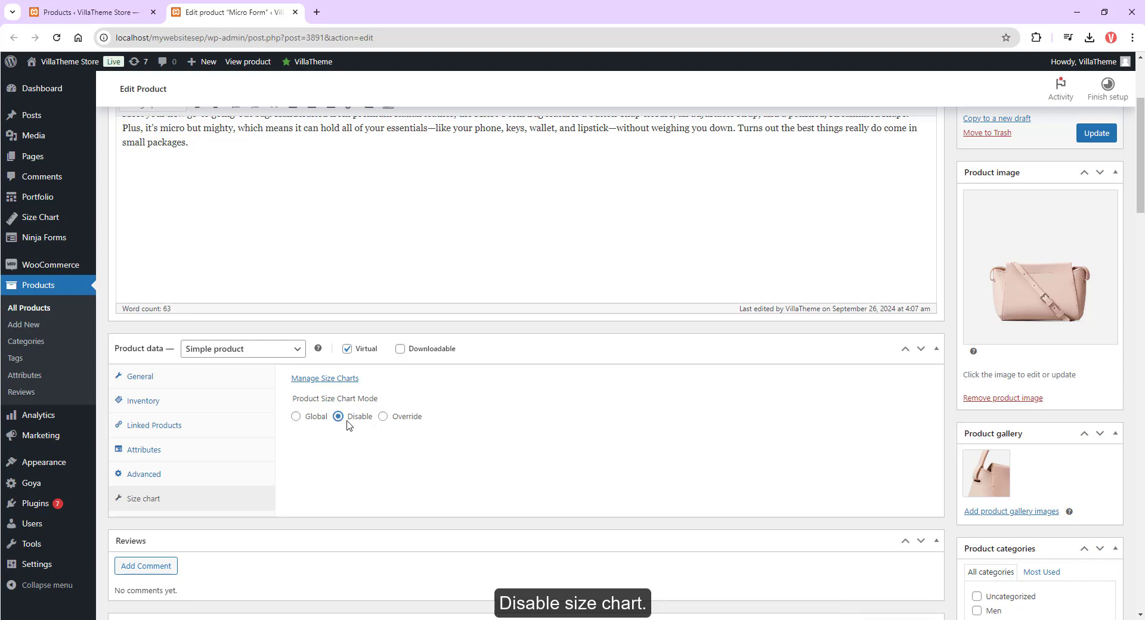
# Step: Override the Micro Form's size chart mode with the Women's Bag Size Chart
pyautogui.scroll(-1, 379, 425)
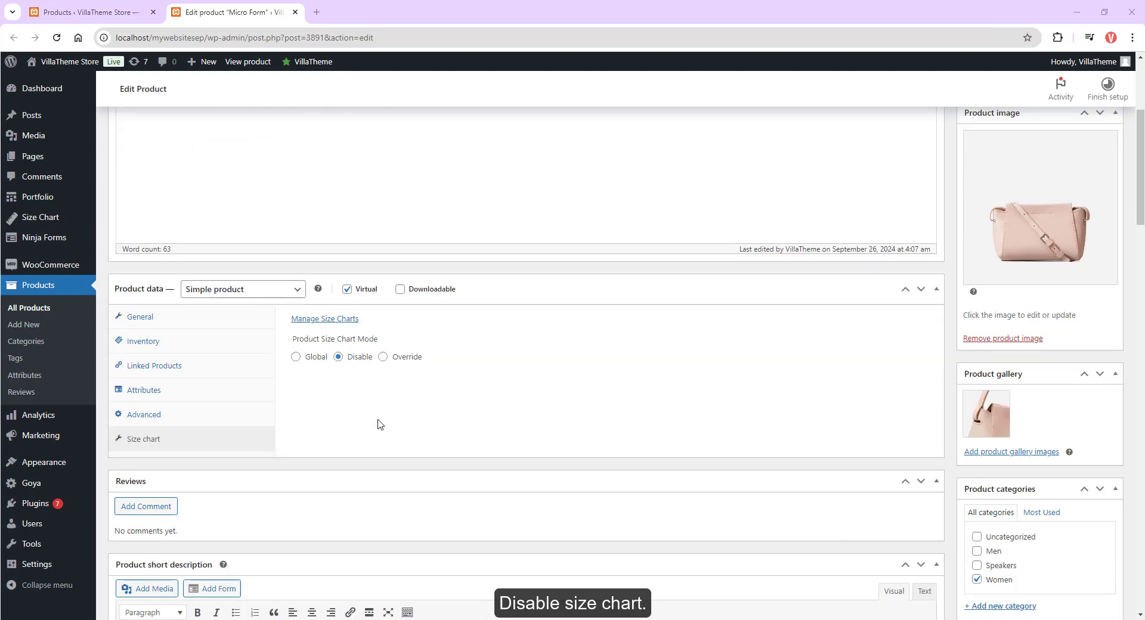
pyautogui.click(382, 360)
pyautogui.click(358, 385)
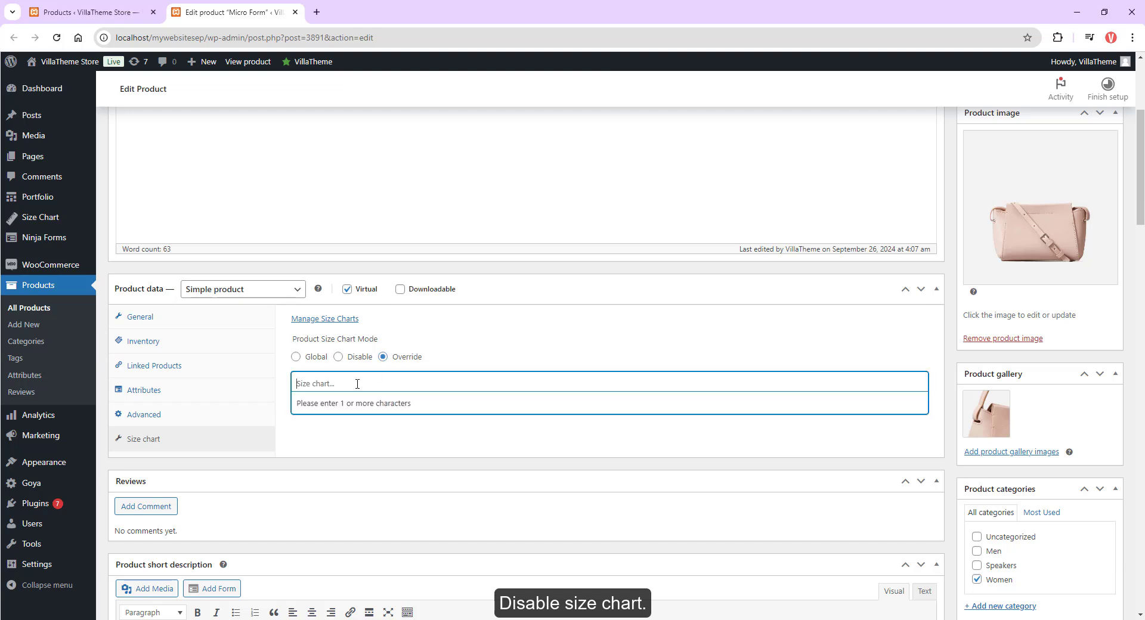
pyautogui.write('women')
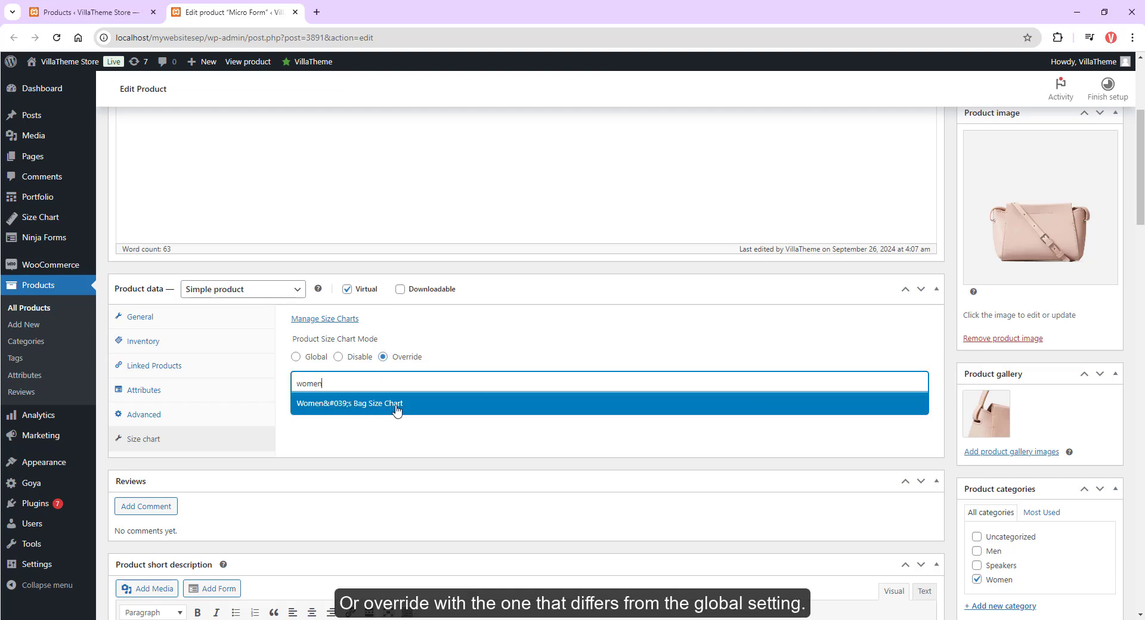
pyautogui.click(386, 409)
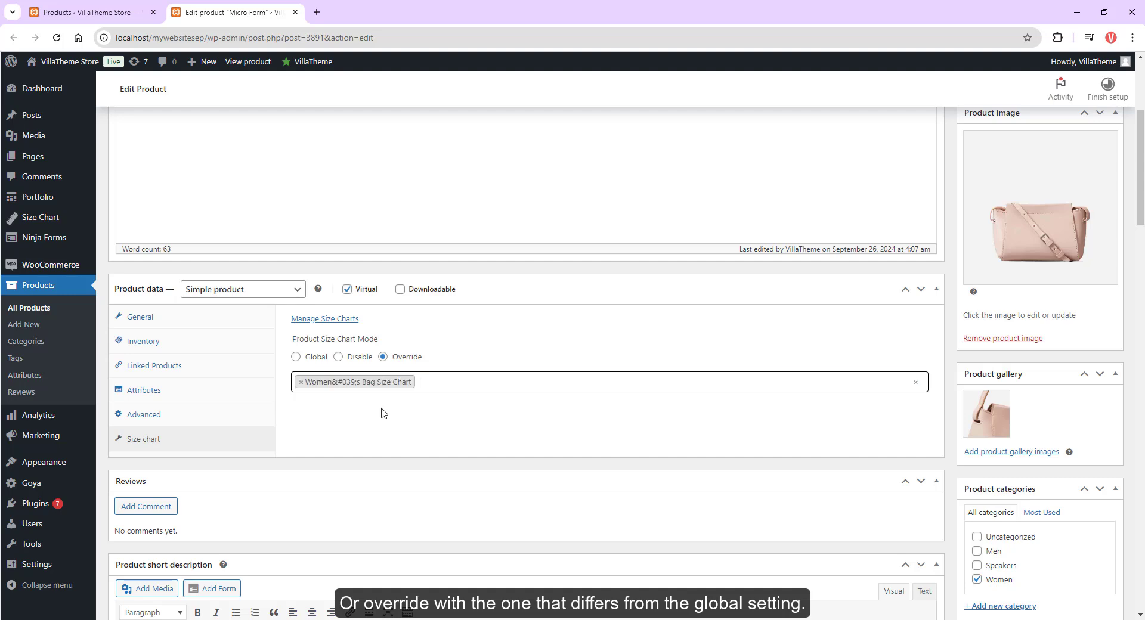
pyautogui.click(344, 321)
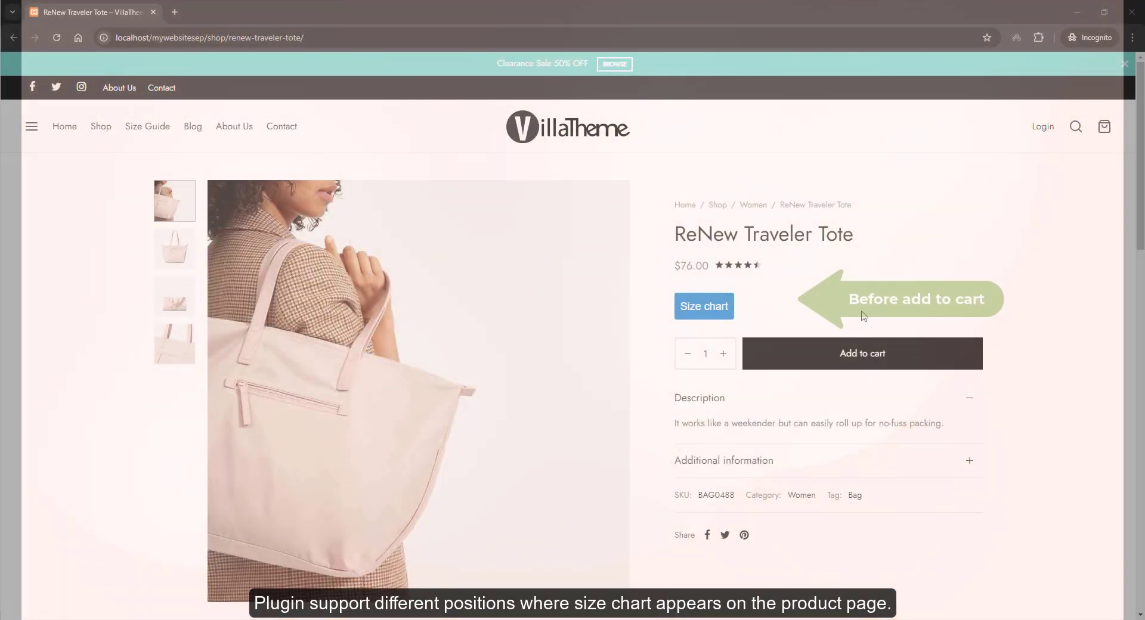
# Step: Open the ReNew Traveler Tote's size chart popup on the storefront, scroll through it and close it
pyautogui.click(696, 305)
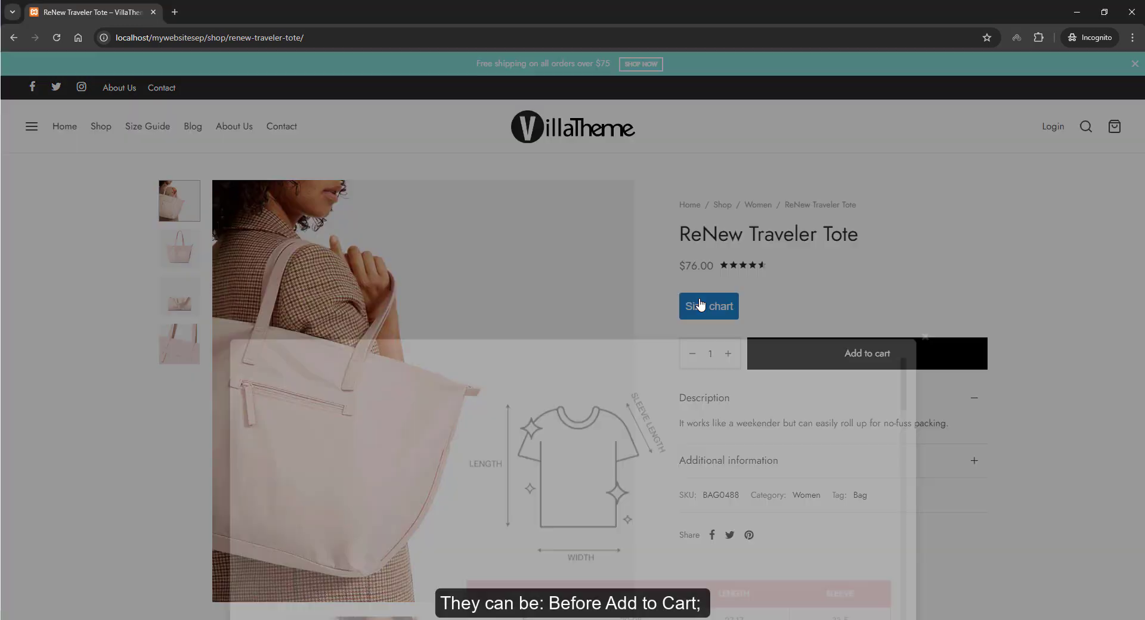
pyautogui.scroll(-1, 701, 305)
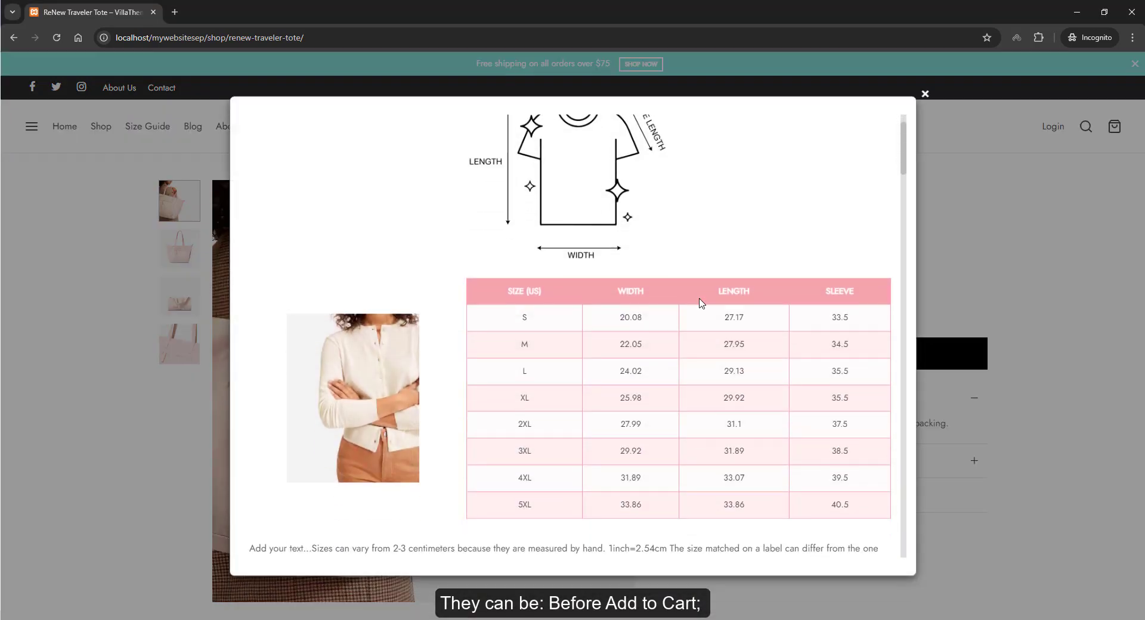
pyautogui.scroll(1, 835, 314)
pyautogui.click(925, 93)
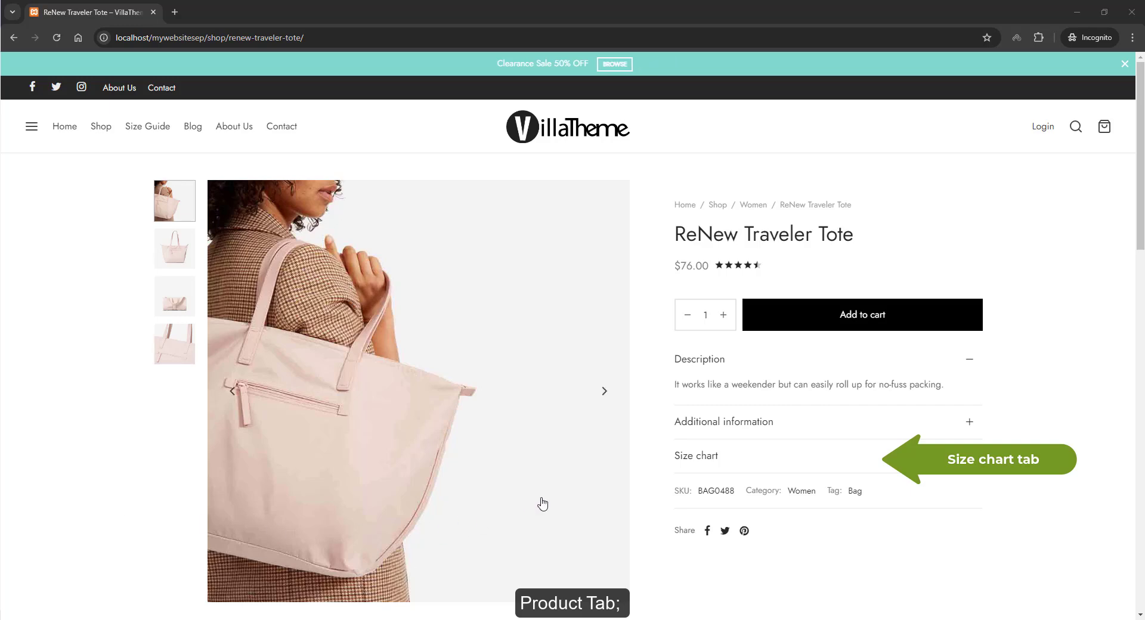
# Step: Expand the Size chart product tab on the storefront product page and scroll through the chart
pyautogui.click(699, 462)
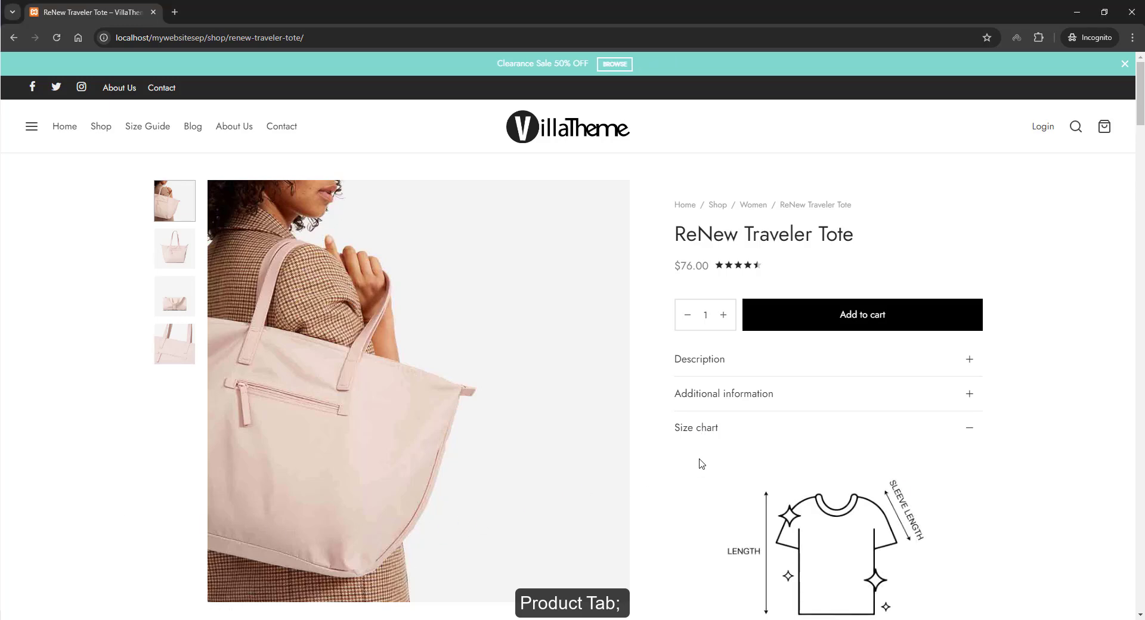
pyautogui.scroll(-2, 702, 464)
pyautogui.scroll(-5, 702, 465)
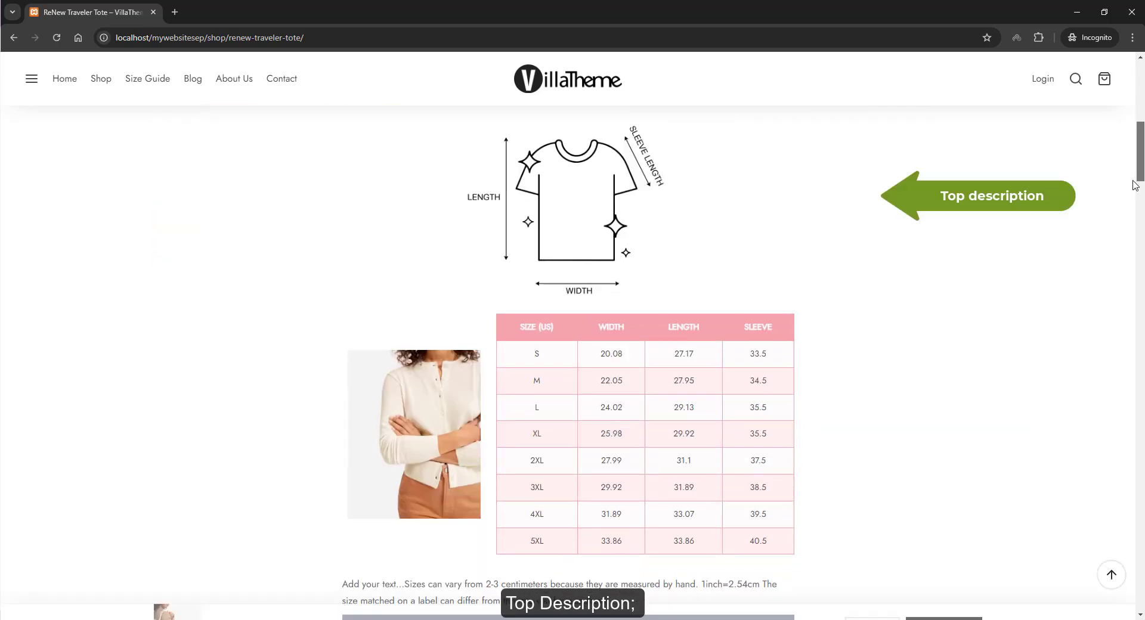
pyautogui.scroll(-7, 1135, 225)
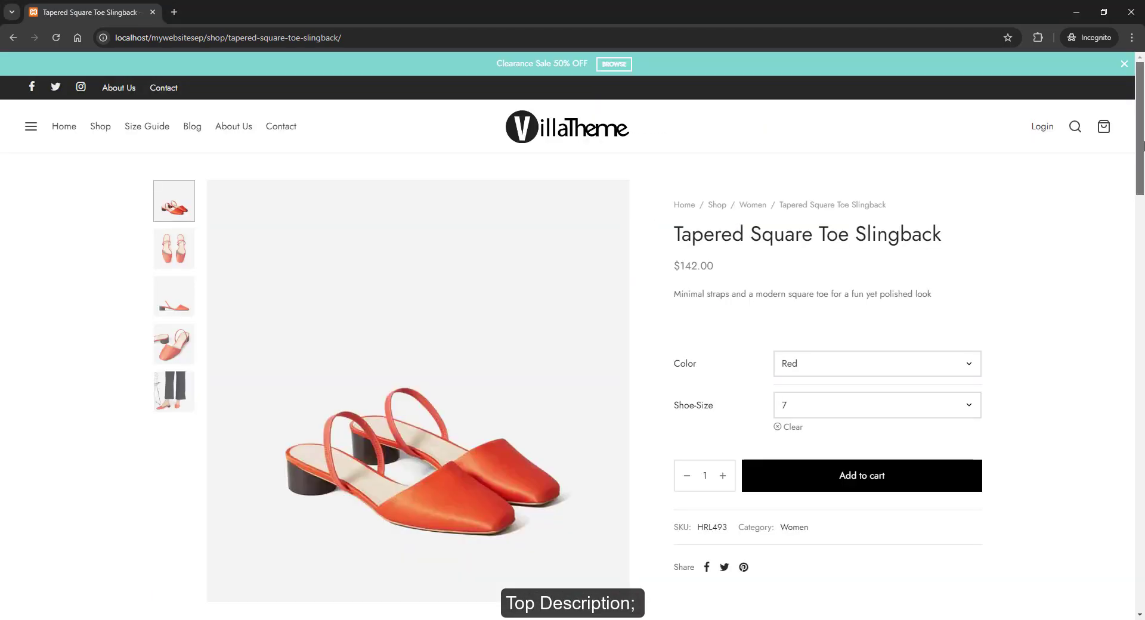
pyautogui.moveTo(1143, 145); pyautogui.dragTo(1142, 185)
pyautogui.moveTo(1141, 229); pyautogui.dragTo(1140, 272)
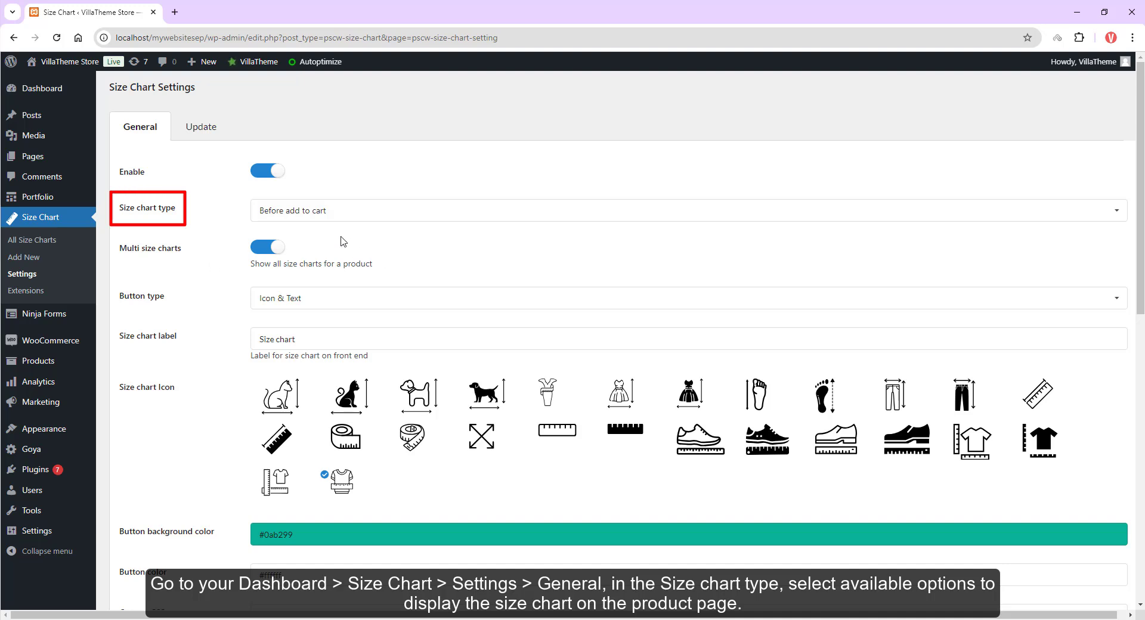
# Step: Try the Size chart type display options in the size chart settings, including Before add to cart after variations, Pop-up, Top description and After title
pyautogui.click(333, 216)
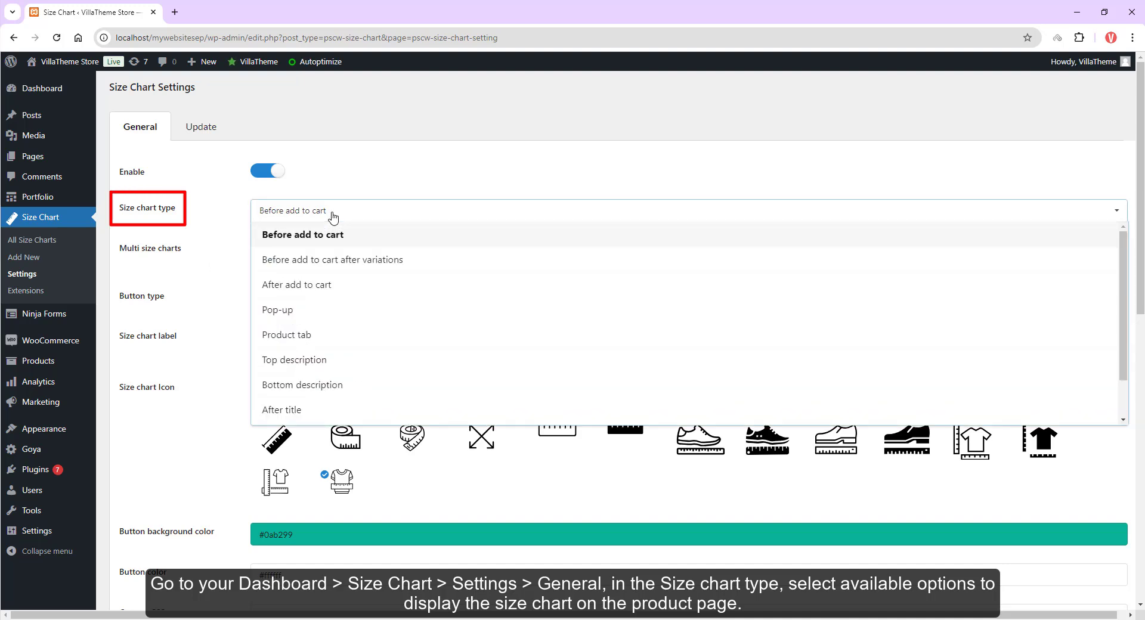
pyautogui.click(328, 262)
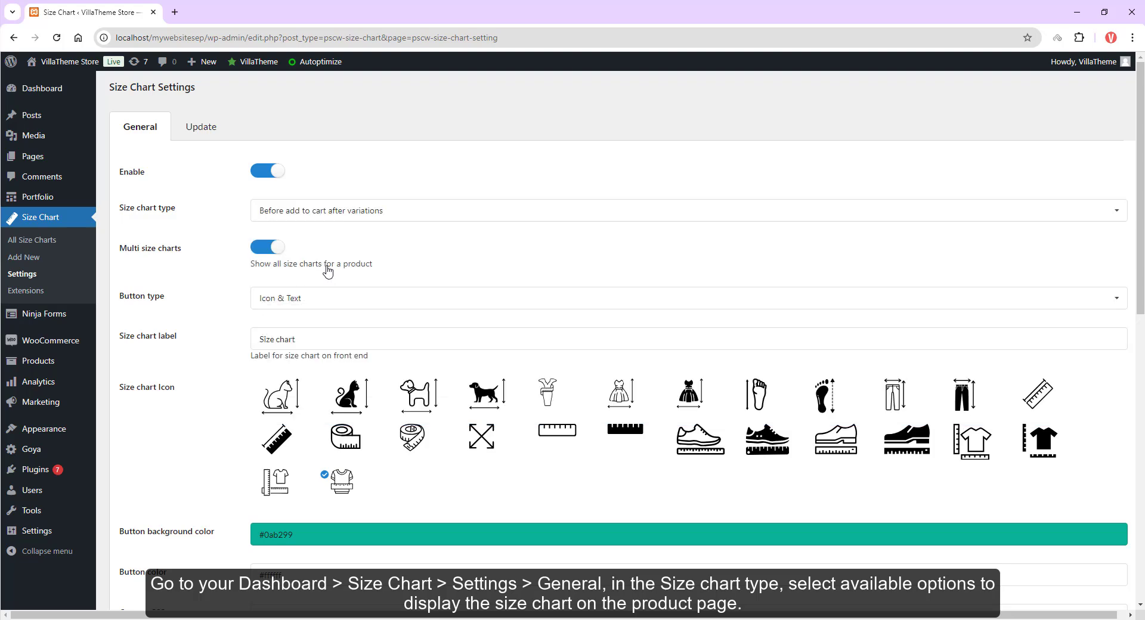
pyautogui.click(335, 215)
pyautogui.click(377, 287)
pyautogui.scroll(-5, 309, 316)
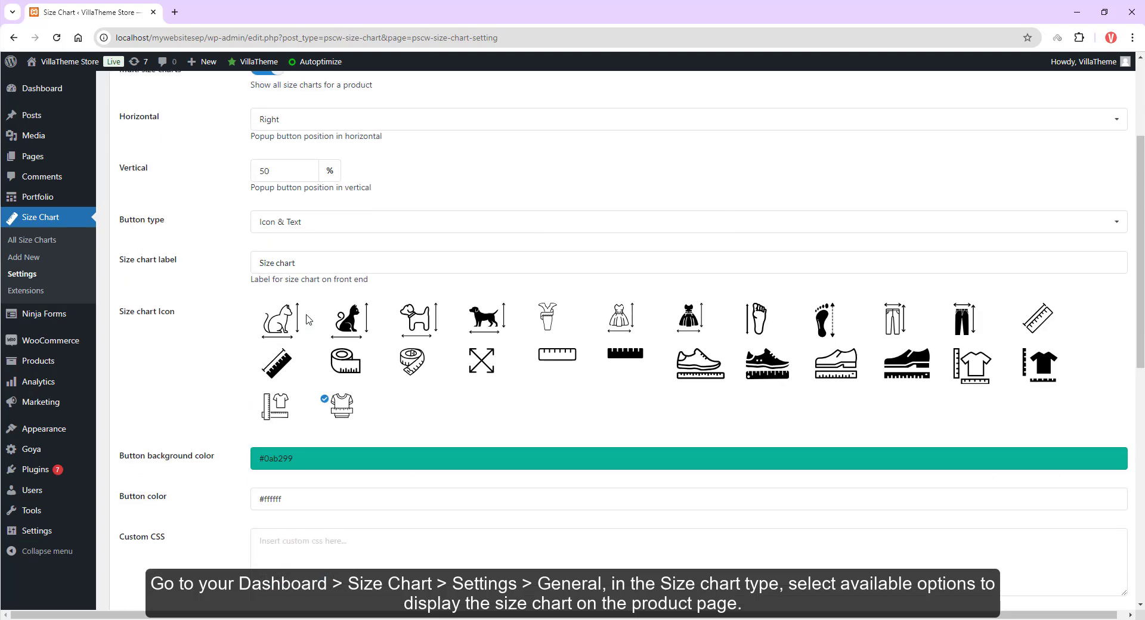
pyautogui.scroll(5, 307, 322)
pyautogui.click(317, 214)
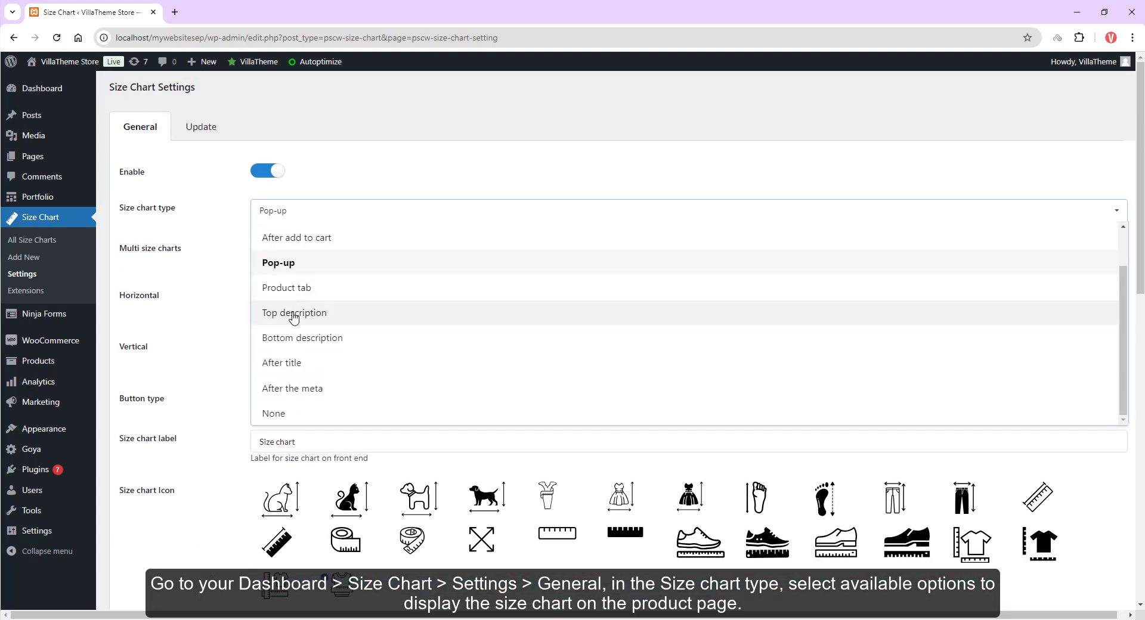
pyautogui.click(291, 315)
pyautogui.click(313, 220)
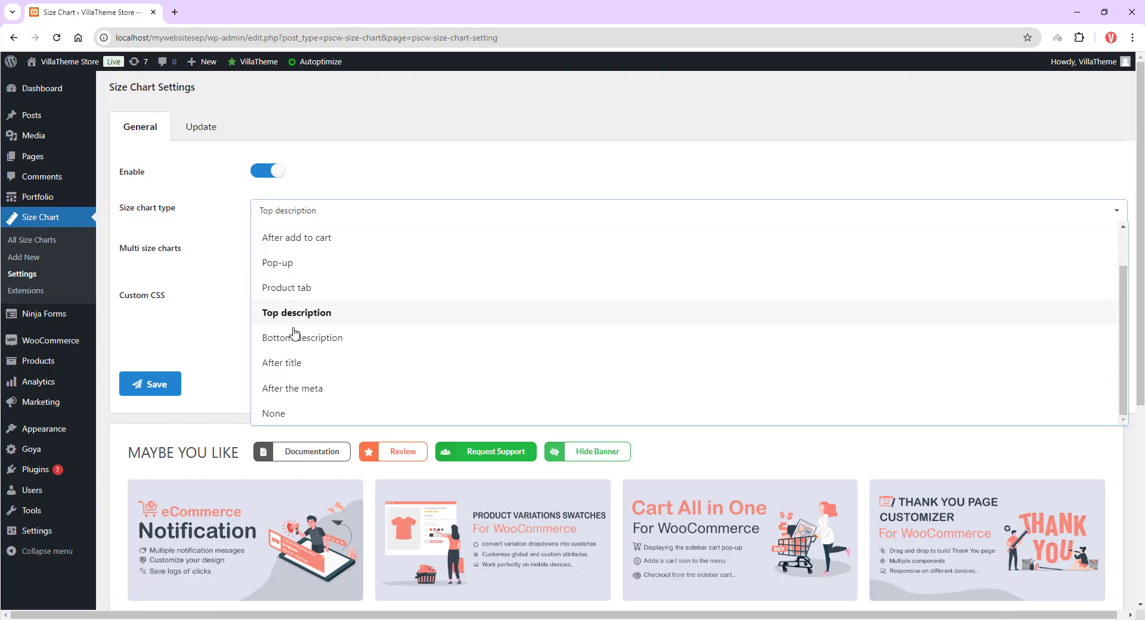
pyautogui.click(295, 361)
pyautogui.scroll(-3, 296, 367)
pyautogui.scroll(3, 297, 367)
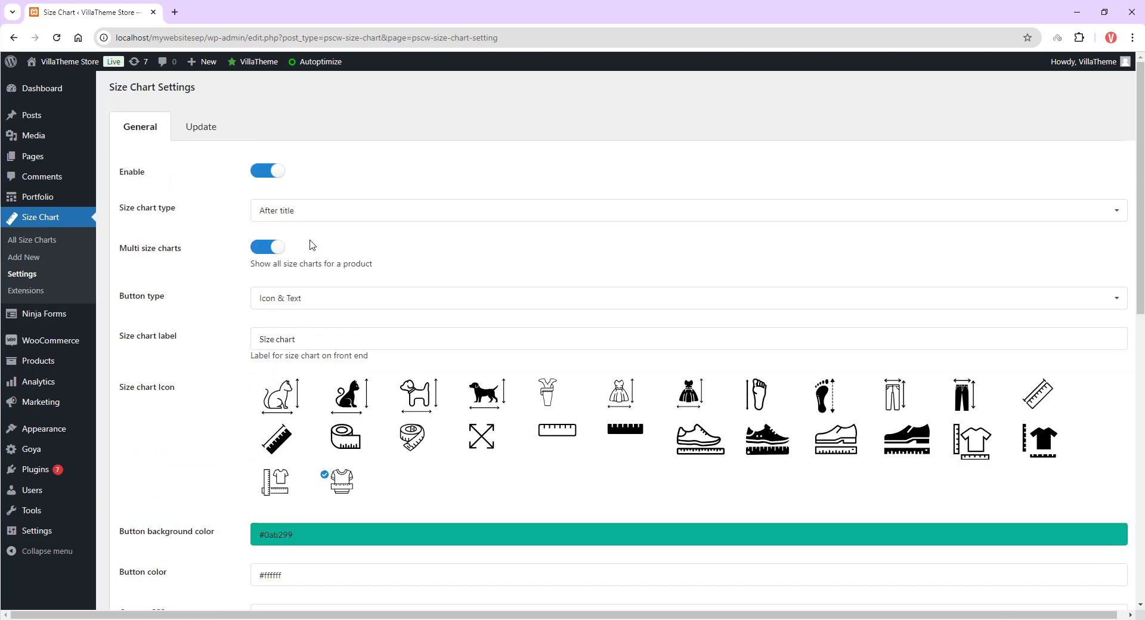
pyautogui.click(310, 211)
pyautogui.click(297, 386)
pyautogui.scroll(-2, 297, 386)
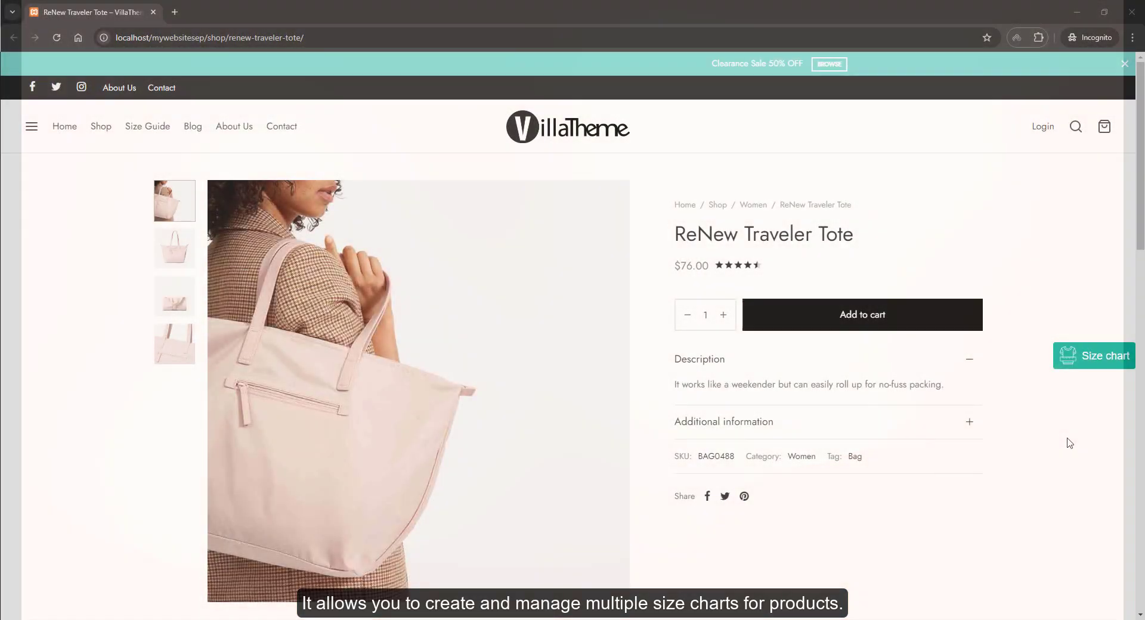
# Step: Open the floating size chart popup on the product page and scroll through its charts
pyautogui.click(1103, 365)
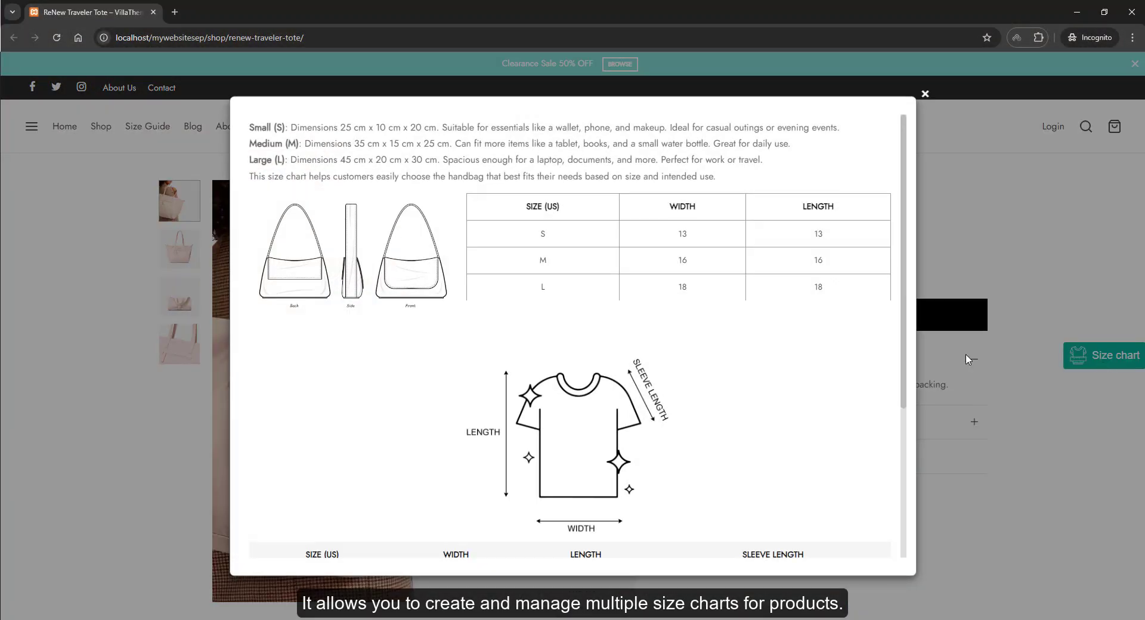
pyautogui.scroll(-2, 577, 234)
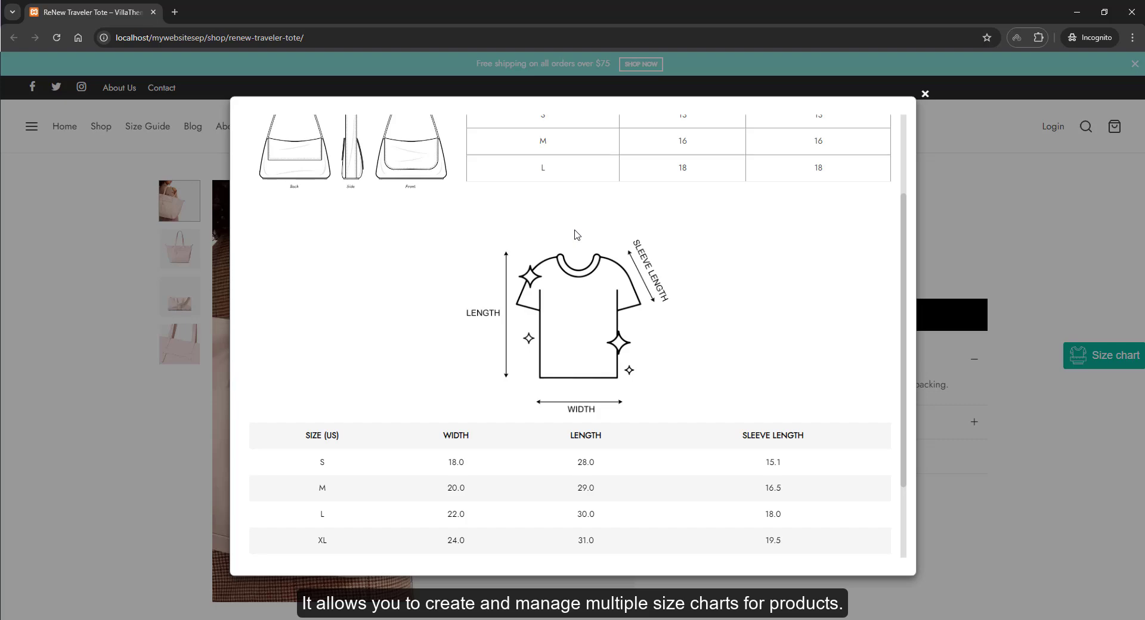
pyautogui.scroll(-2, 577, 234)
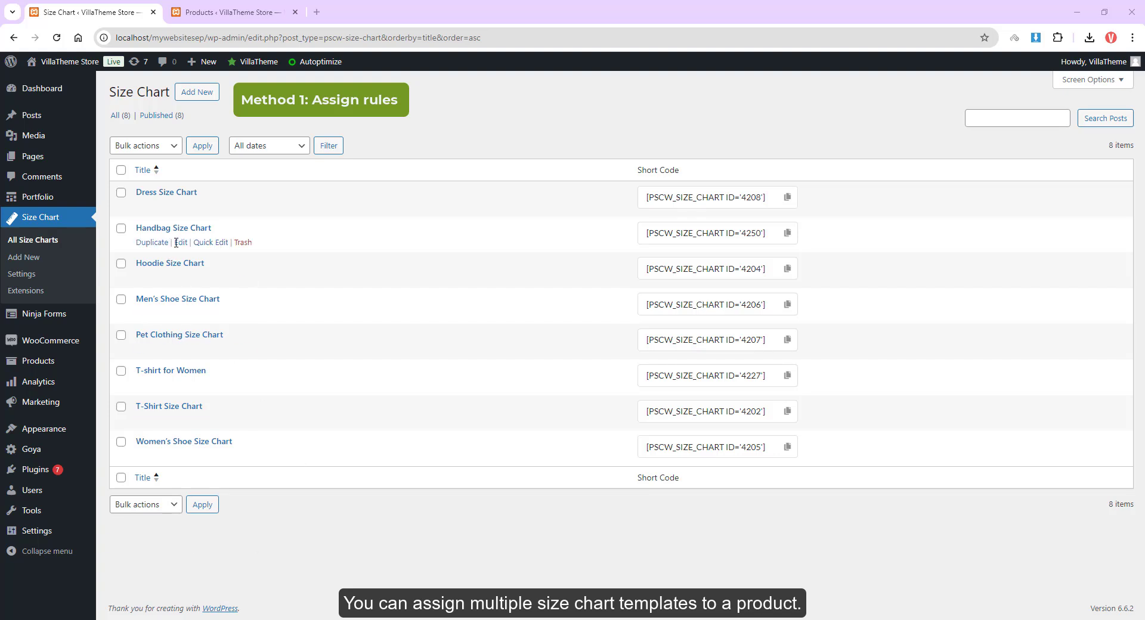
# Step: Open the Handbag Size Chart and T-Shirt Size Chart editors in separate tabs
pyautogui.keyDown('ctrl'); pyautogui.click(181, 242); pyautogui.keyUp('ctrl')
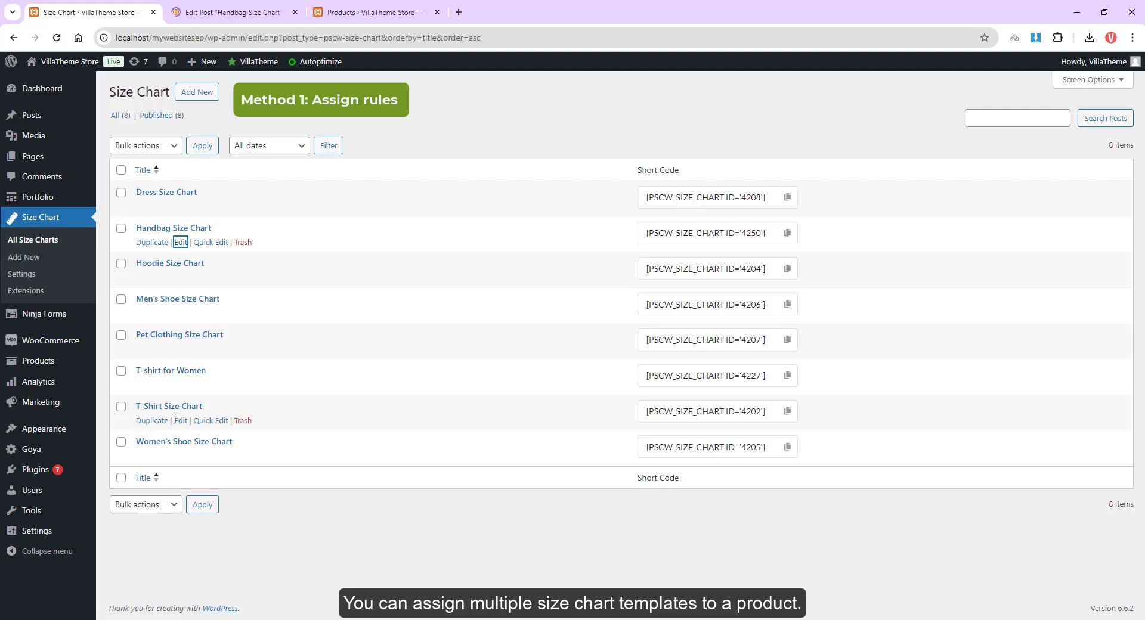
pyautogui.keyDown('ctrl'); pyautogui.click(181, 420); pyautogui.keyUp('ctrl')
pyautogui.click(240, 17)
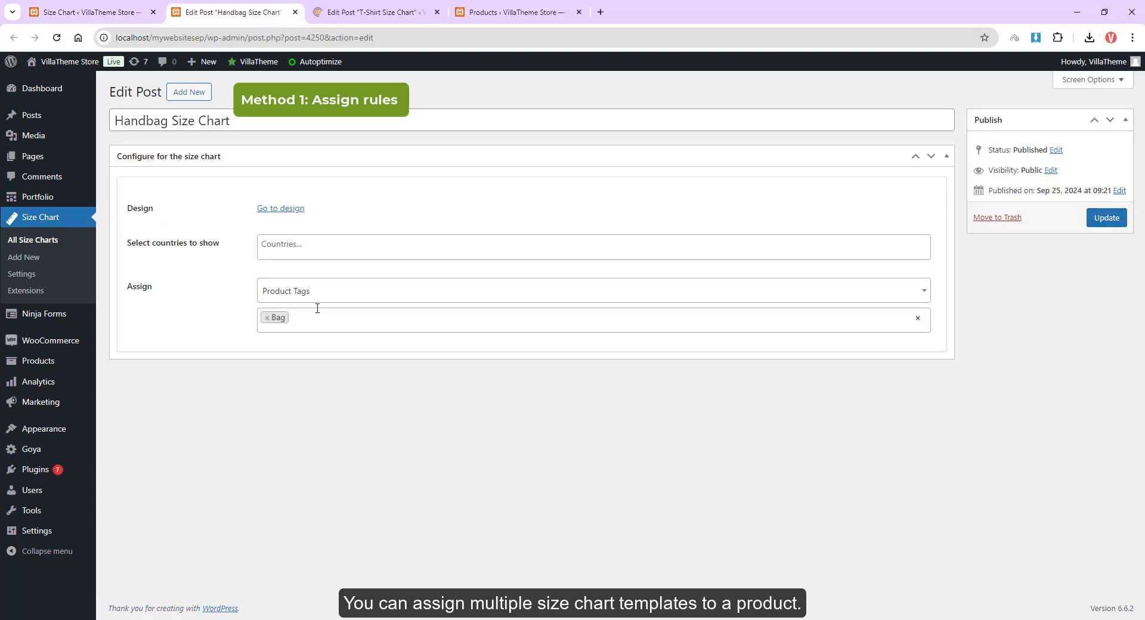
# Step: Assign the Handbag Size Chart to the ReNew Traveler Tote product and update the chart
pyautogui.click(333, 299)
pyautogui.scroll(4, 332, 311)
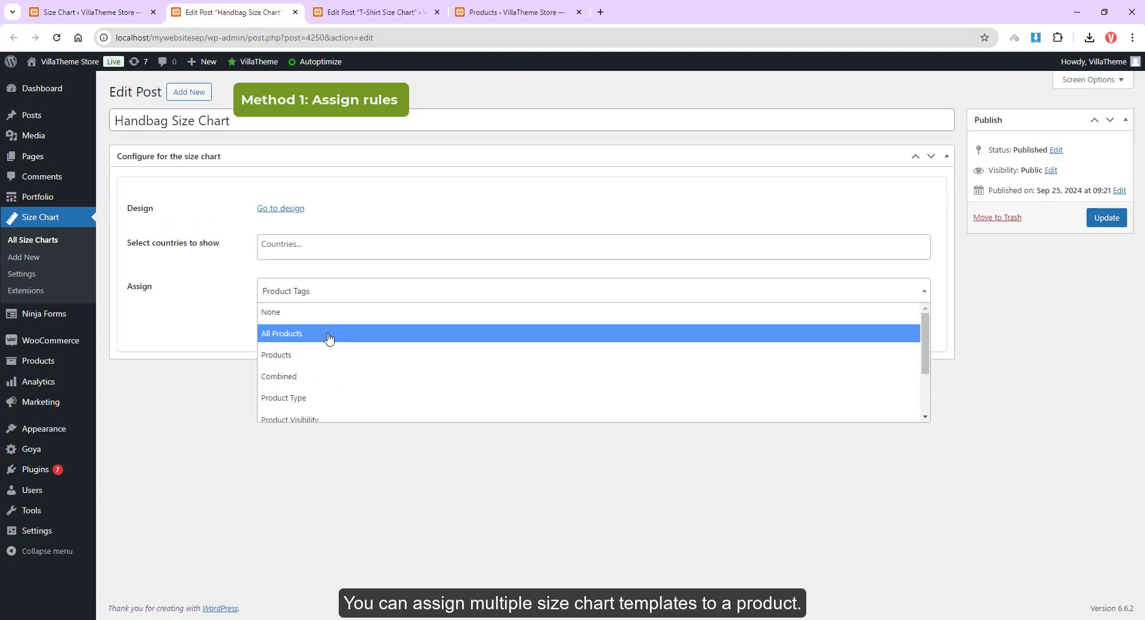
pyautogui.click(304, 356)
pyautogui.write('renew')
pyautogui.press('Return')
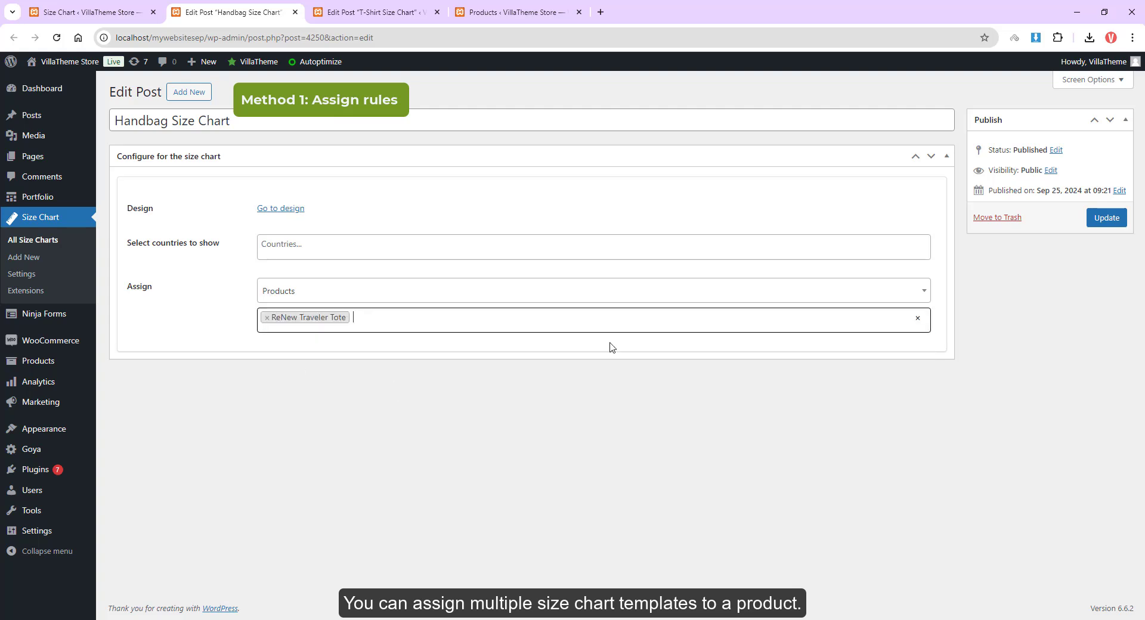
pyautogui.click(1105, 218)
# Step: Open the ReNew Traveler Tote product's editor at its Size chart product data section
pyautogui.click(376, 11)
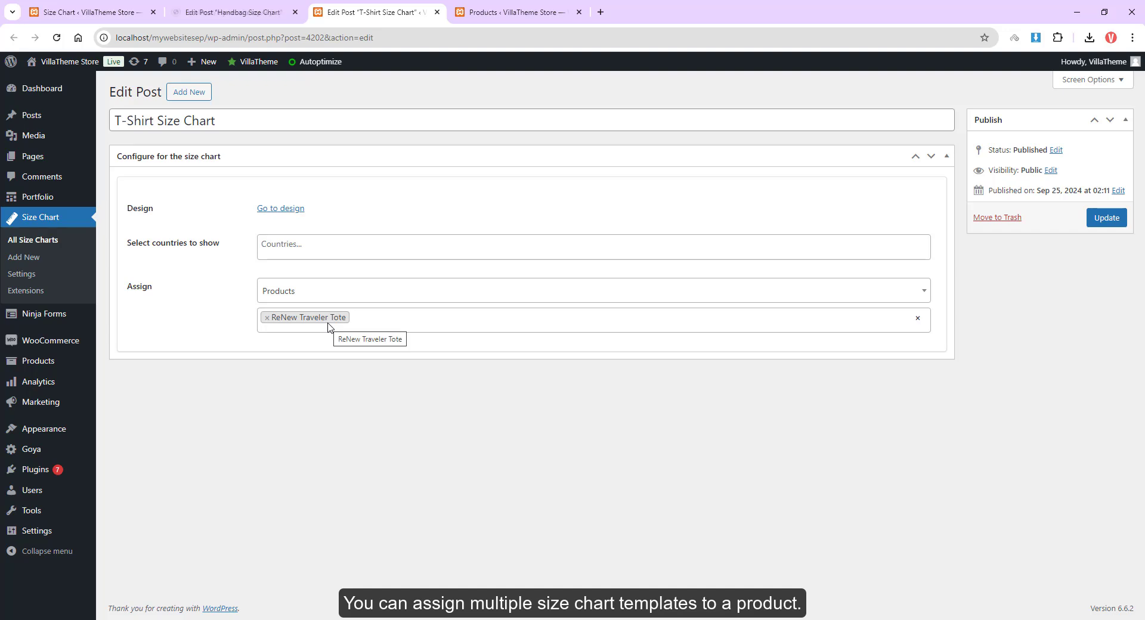
pyautogui.click(545, 11)
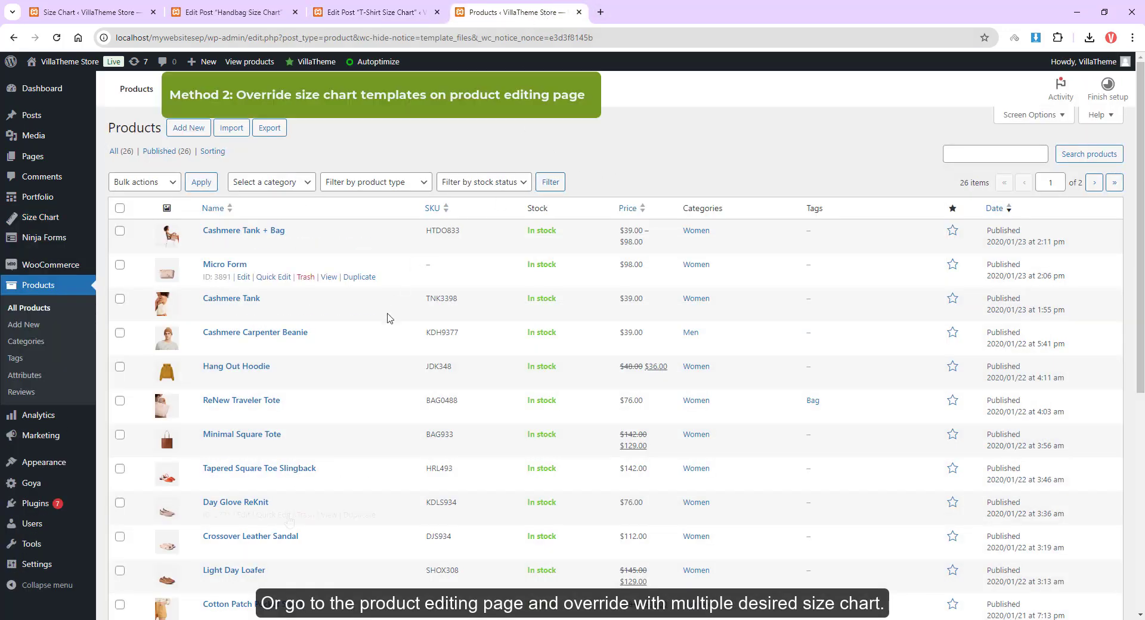
pyautogui.keyDown('ctrl'); pyautogui.click(244, 413); pyautogui.keyUp('ctrl')
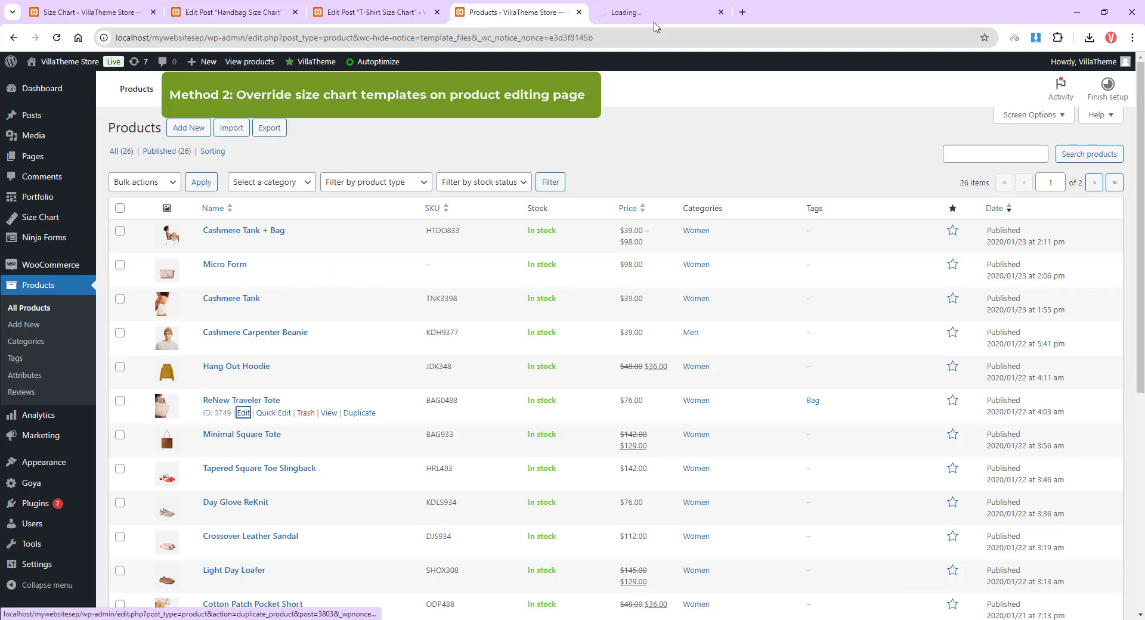
pyautogui.click(651, 13)
pyautogui.scroll(-3, 662, 299)
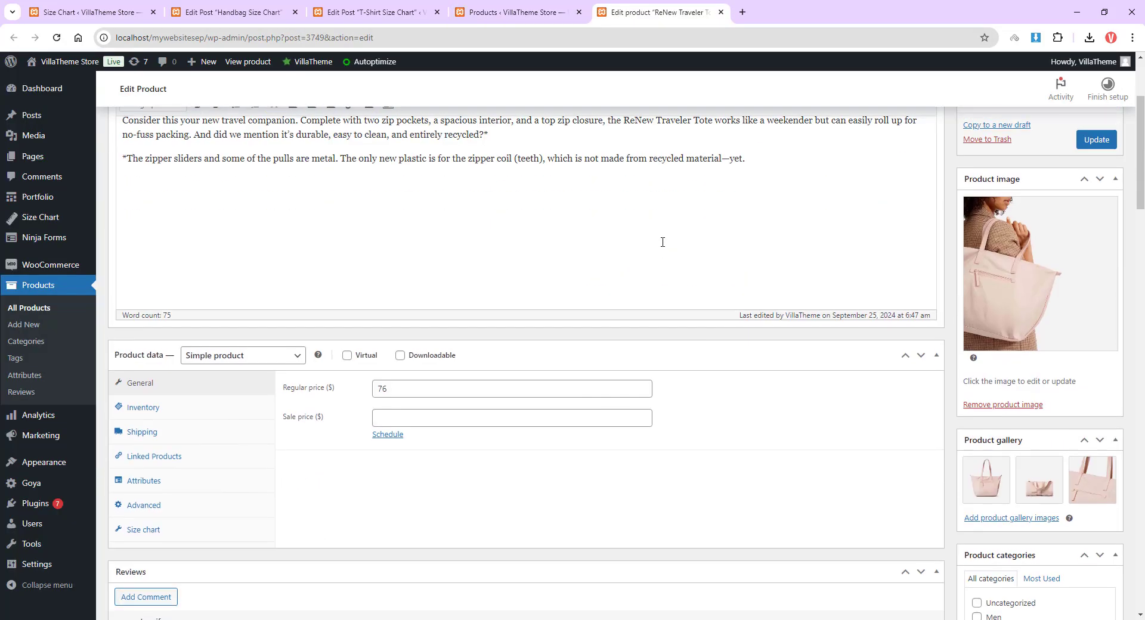
pyautogui.click(156, 523)
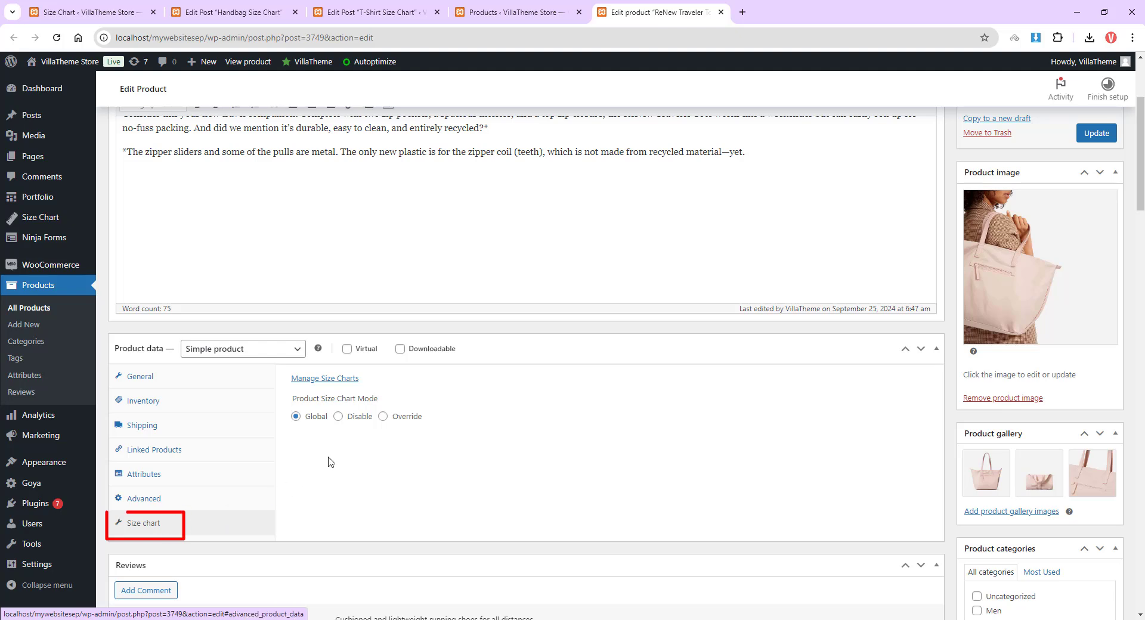
# Step: Set the product's size chart mode to Override and select the Handbag Size Chart and T-Shirt Size Chart
pyautogui.click(383, 417)
pyautogui.click(372, 442)
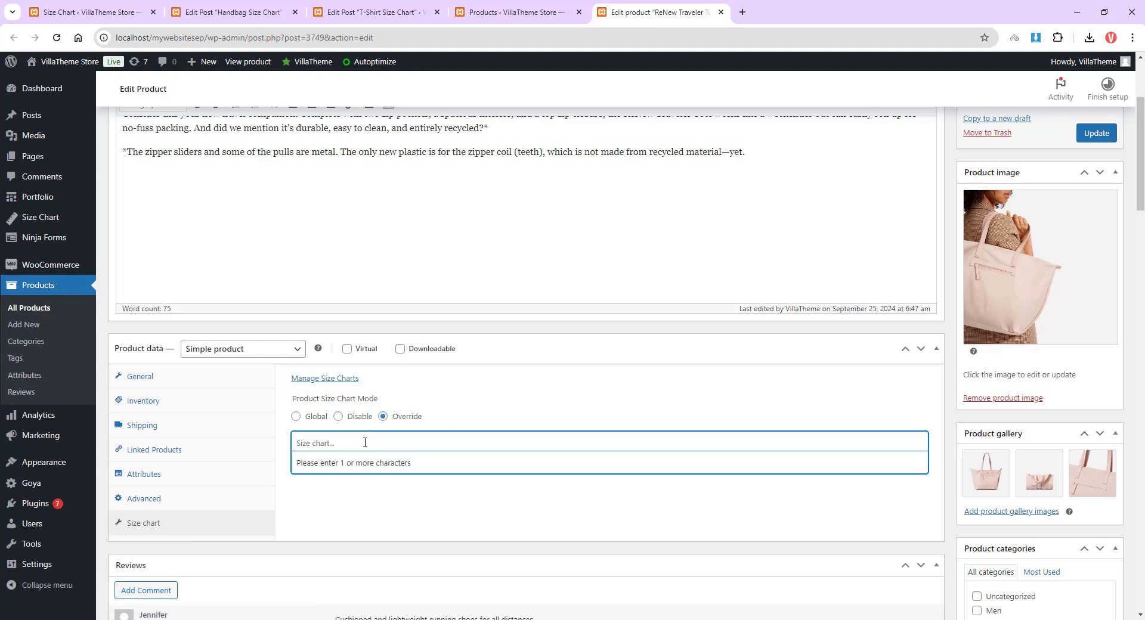
pyautogui.write('hand')
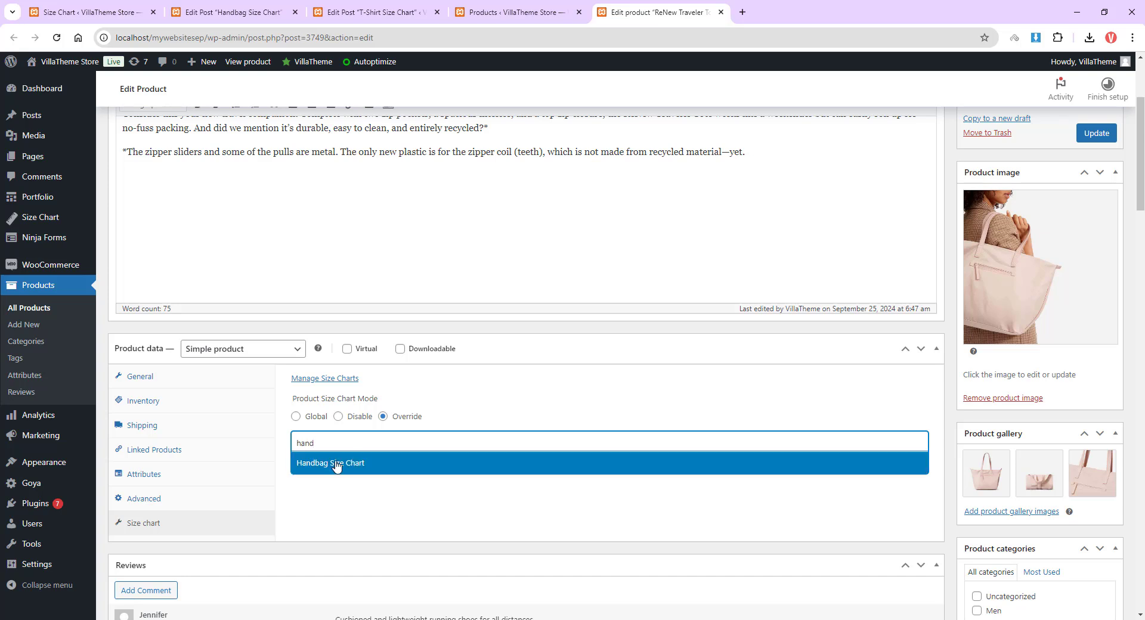
pyautogui.click(336, 466)
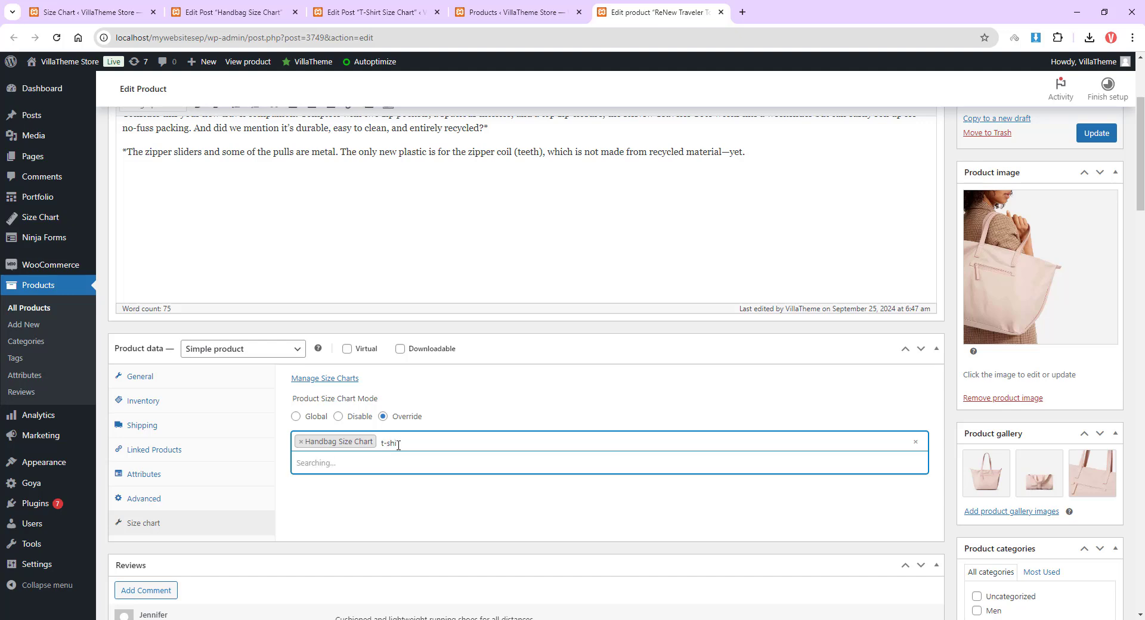
pyautogui.click(360, 485)
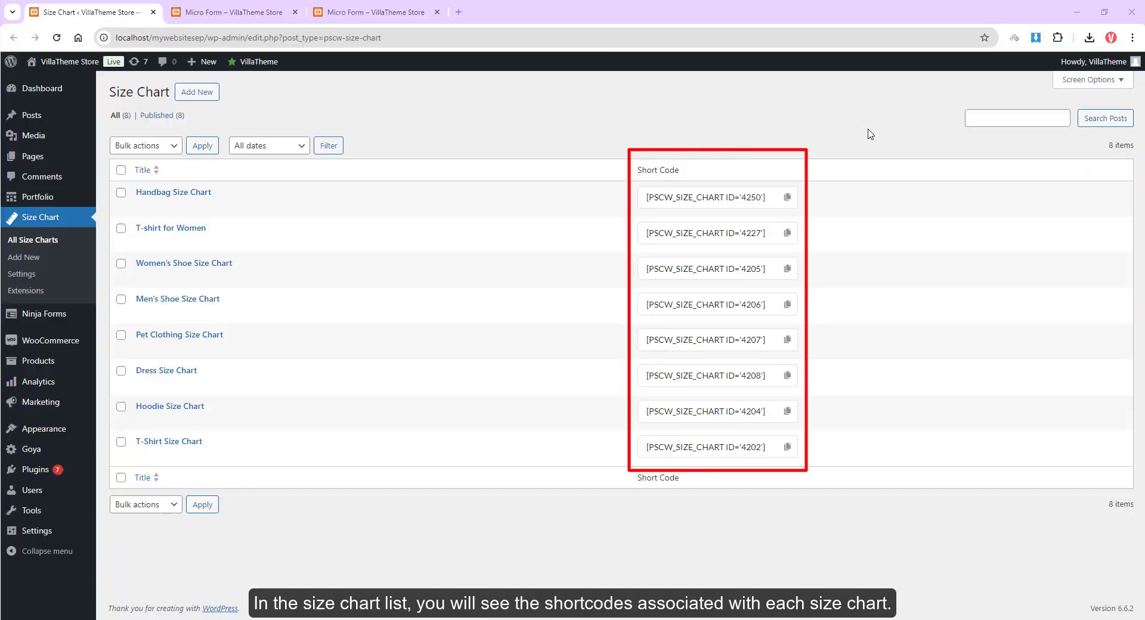
# Step: Copy the Handbag Size Chart shortcode, paste it into the Micro Form product description, and update the product
pyautogui.click(788, 199)
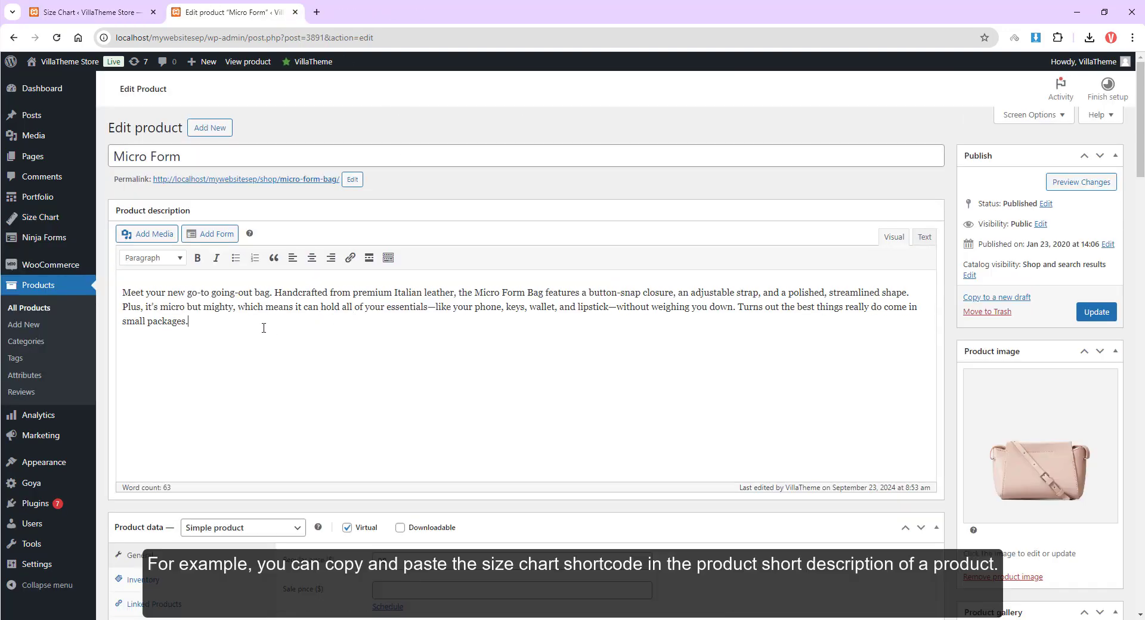
pyautogui.hotkey('ctrl', 'v')
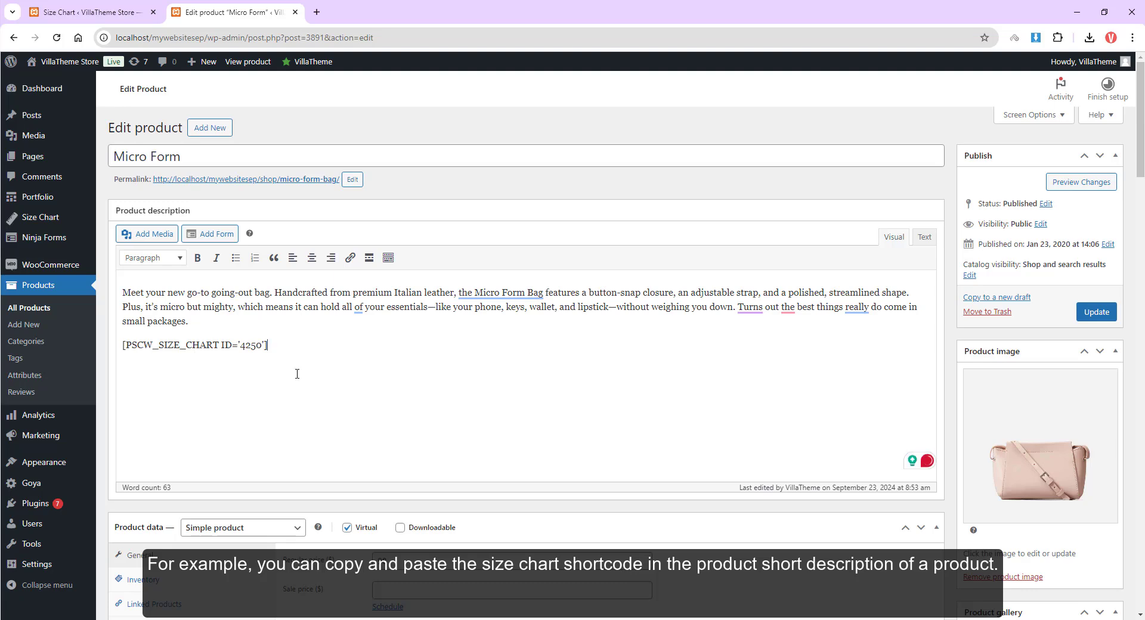
pyautogui.click(1096, 312)
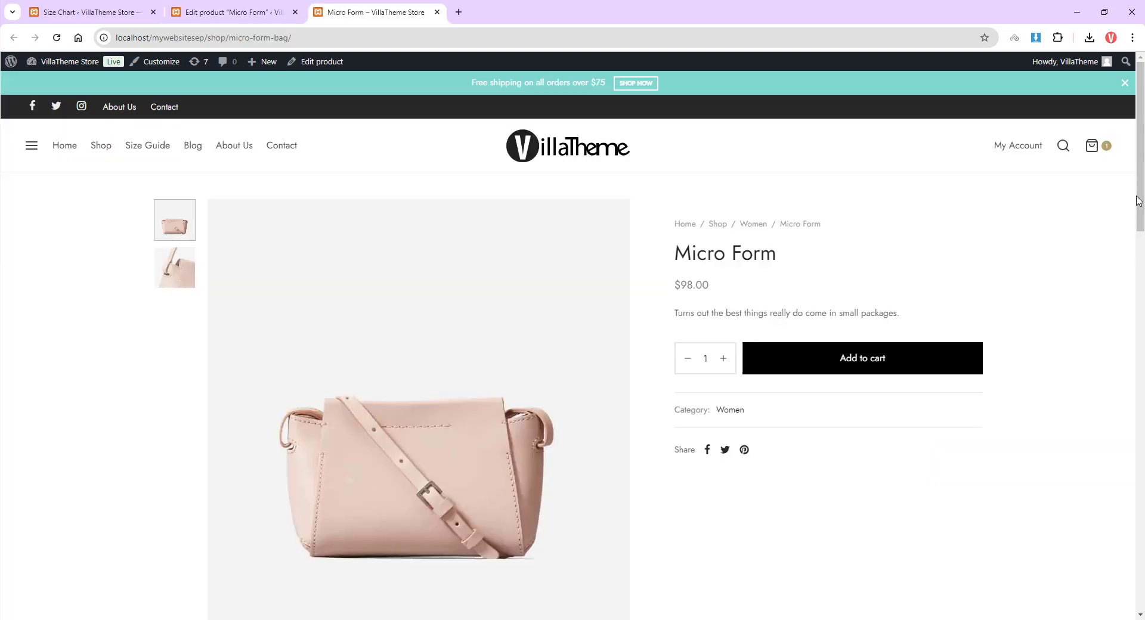
pyautogui.moveTo(1143, 196); pyautogui.dragTo(1142, 375)
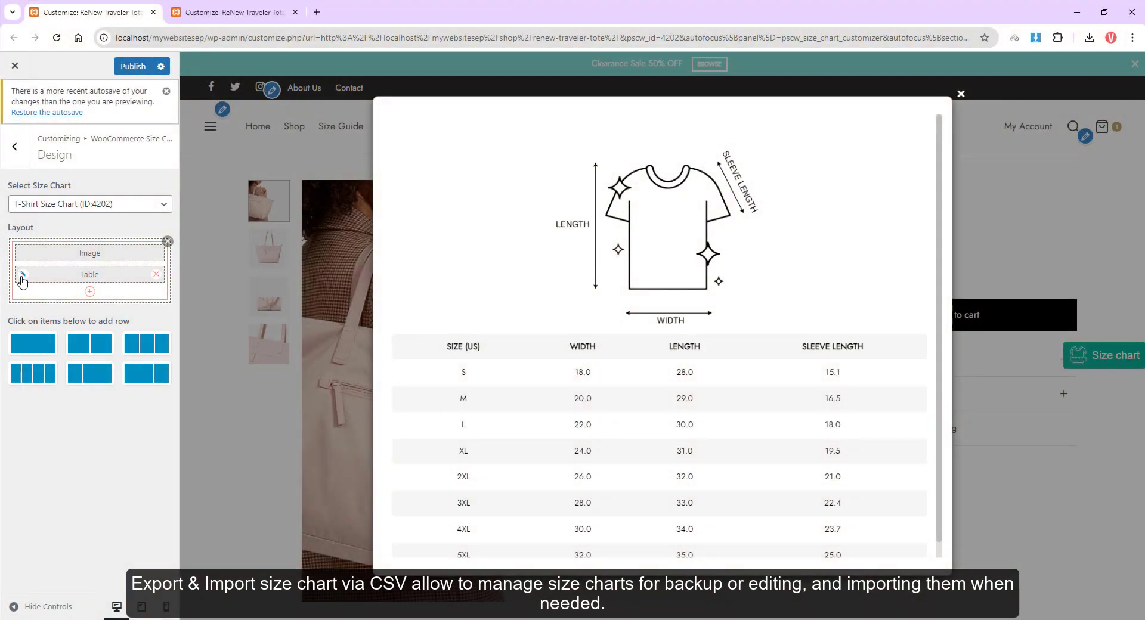
# Step: Export the T-Shirt Size Chart table from the customizer as a CSV file
pyautogui.click(22, 281)
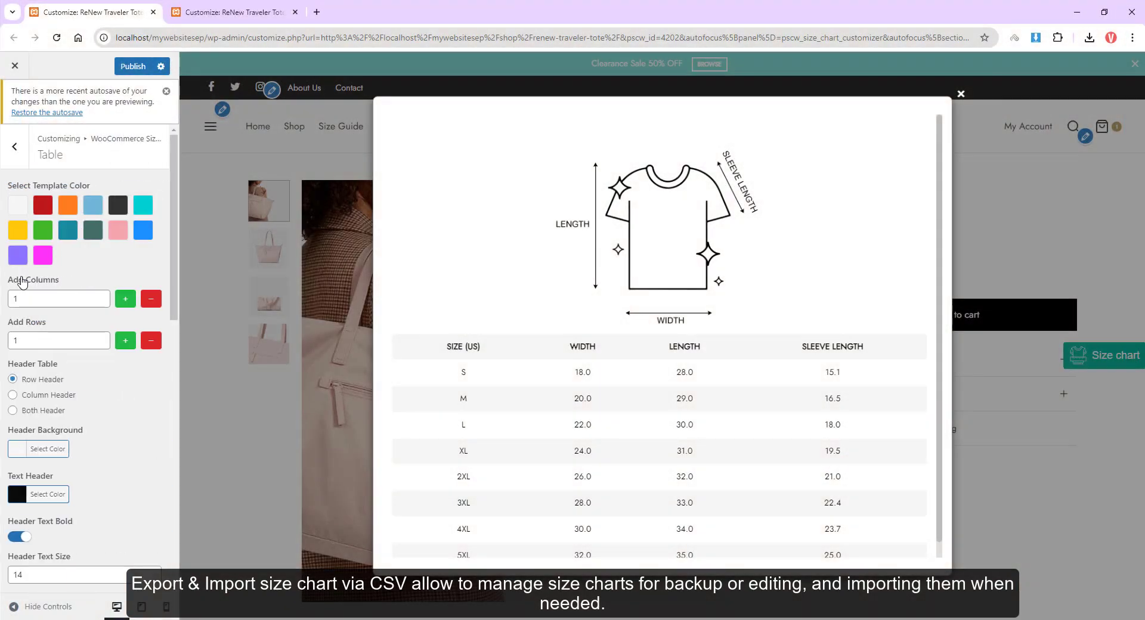
pyautogui.scroll(-10, 89, 418)
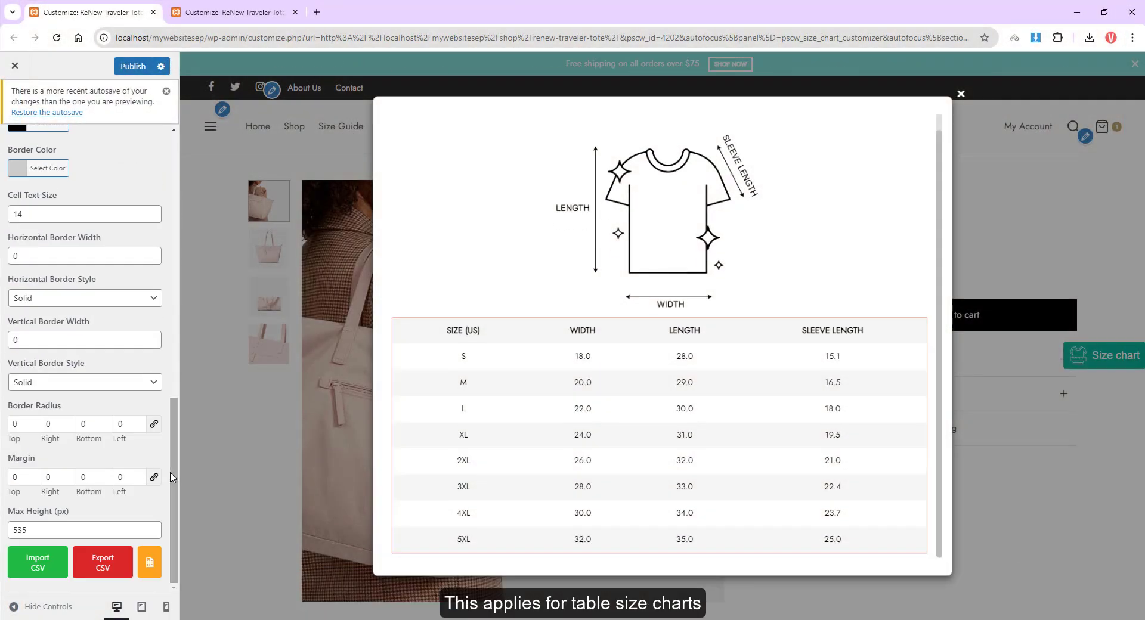
pyautogui.click(103, 563)
pyautogui.click(1038, 599)
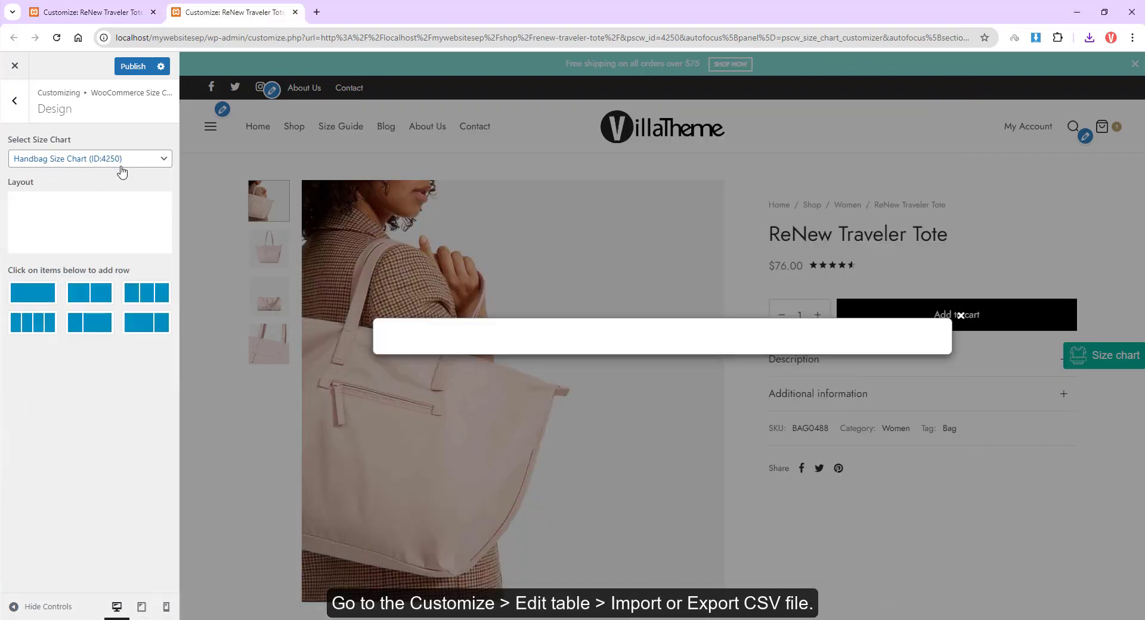
# Step: Open the Handbag Size Chart table in the customizer and import handbag_sample_csv.csv into it
pyautogui.click(294, 187)
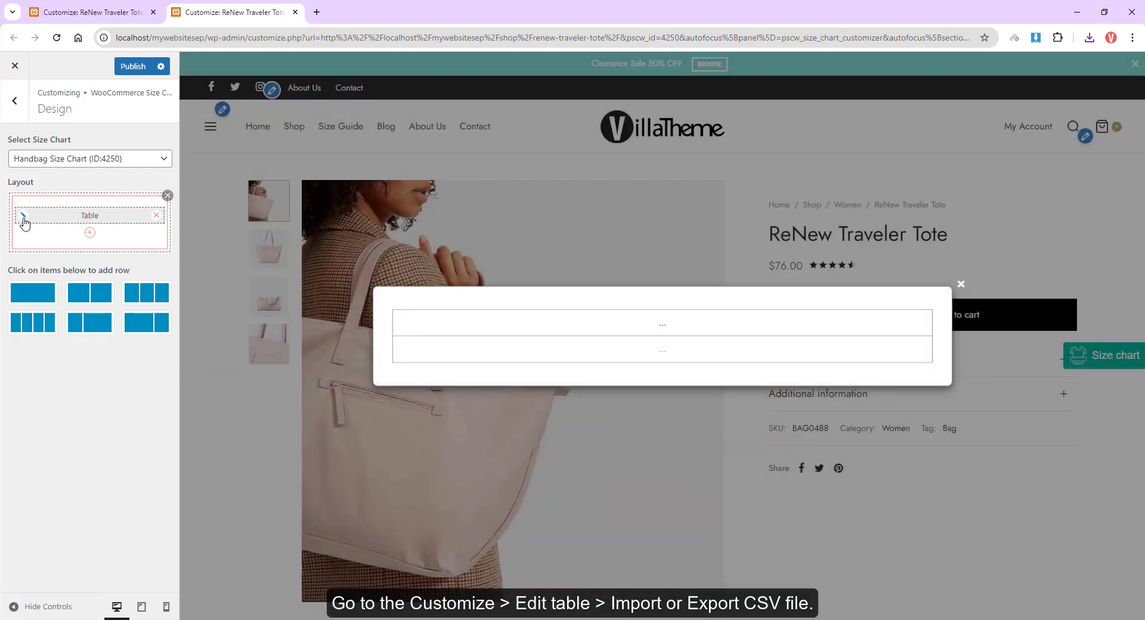
pyautogui.click(22, 216)
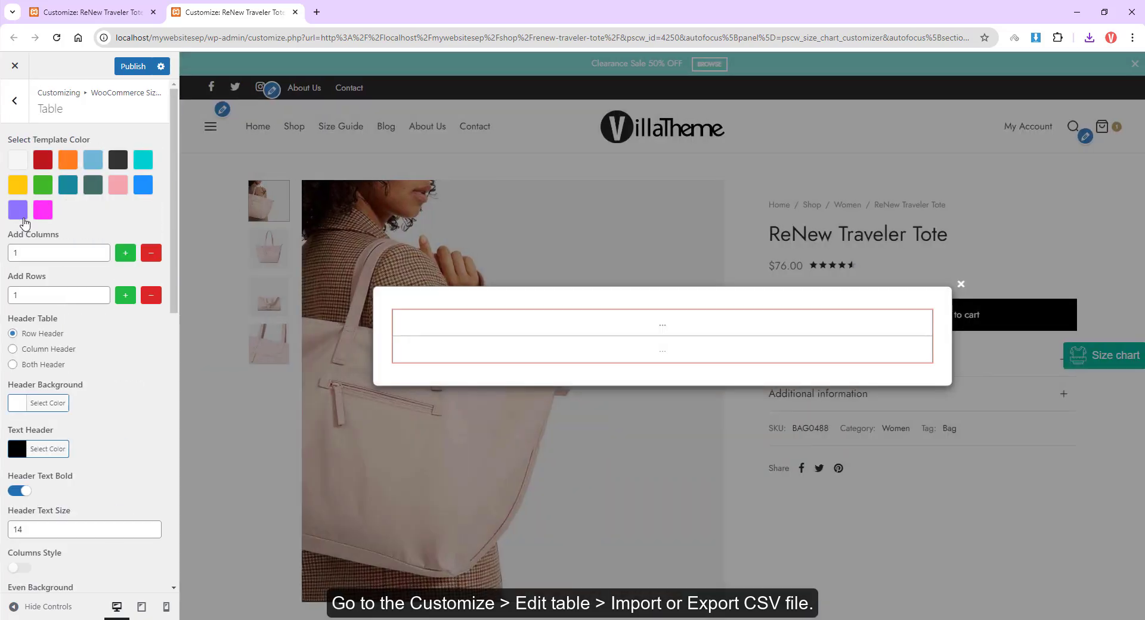
pyautogui.scroll(-15, 30, 537)
pyautogui.click(30, 560)
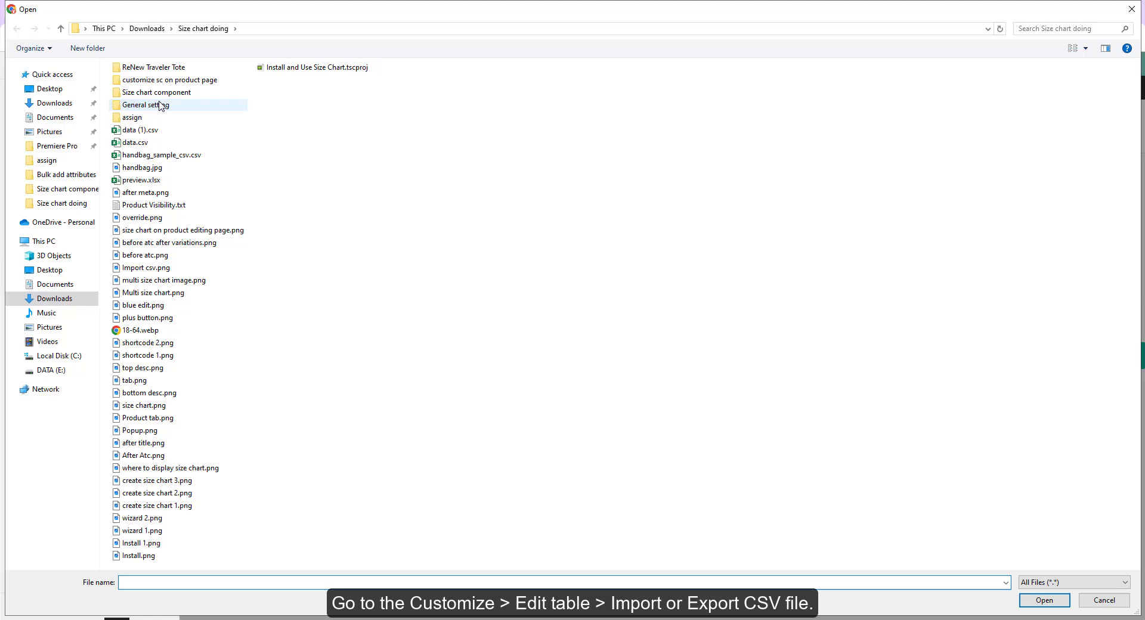
pyautogui.doubleClick(162, 155)
pyautogui.click(621, 113)
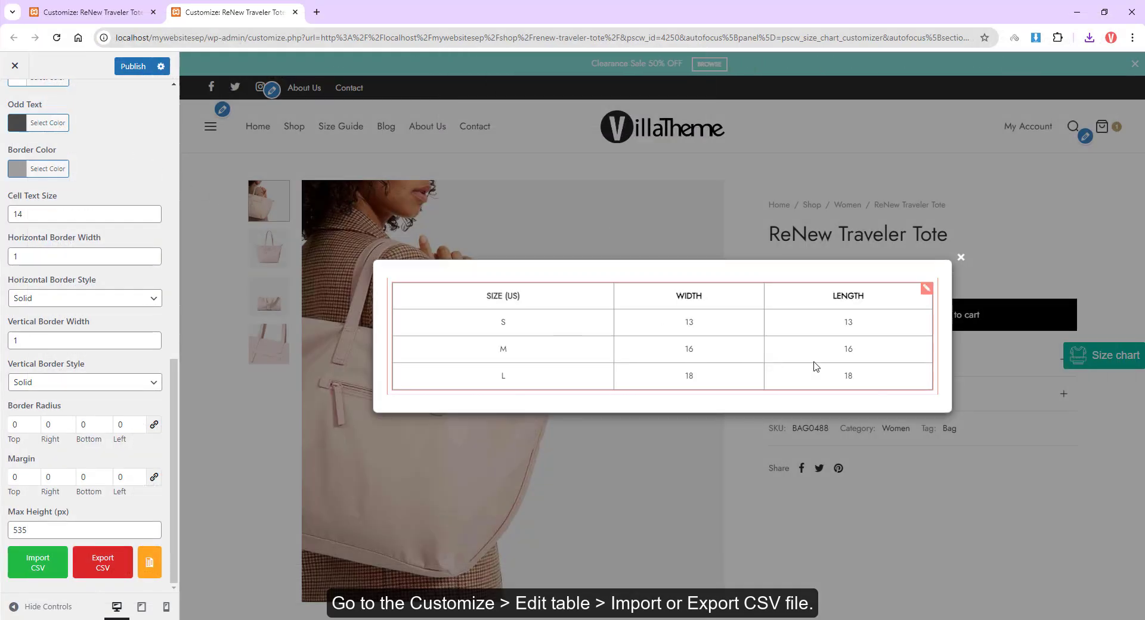
# Step: Publish the customizer changes and open the size chart popup on the ReNew Traveler Tote product page
pyautogui.click(133, 67)
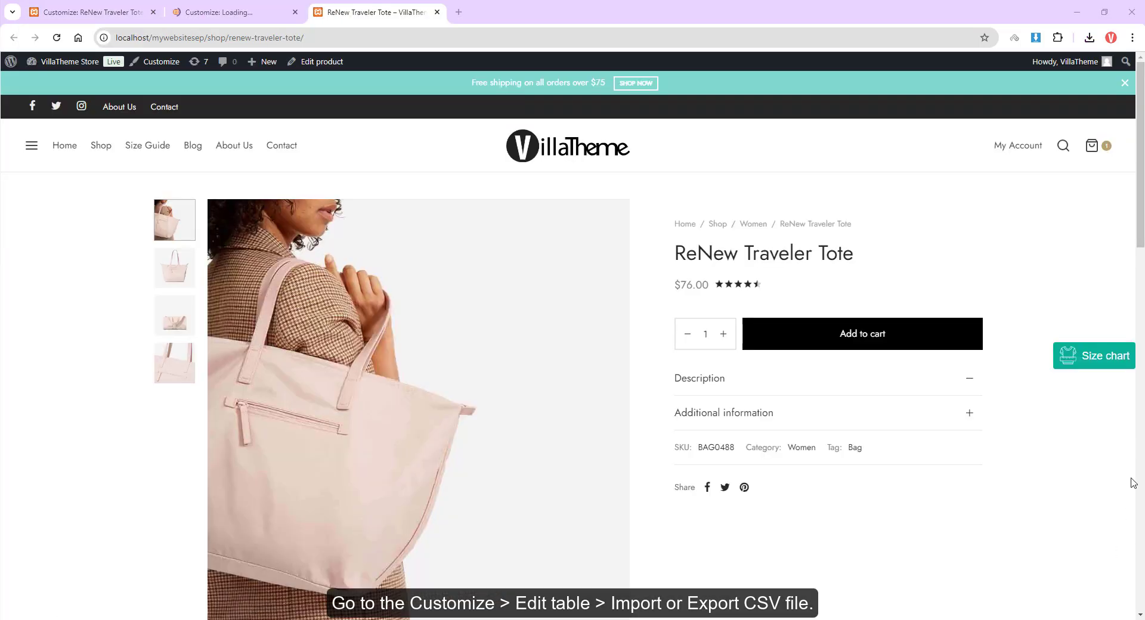
pyautogui.click(1099, 369)
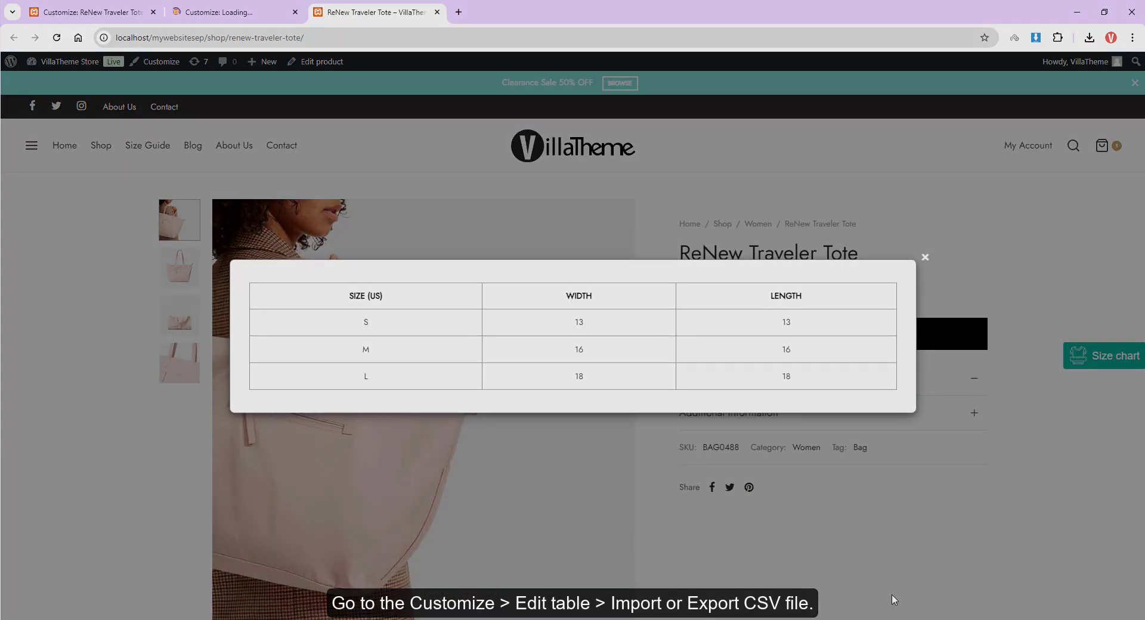